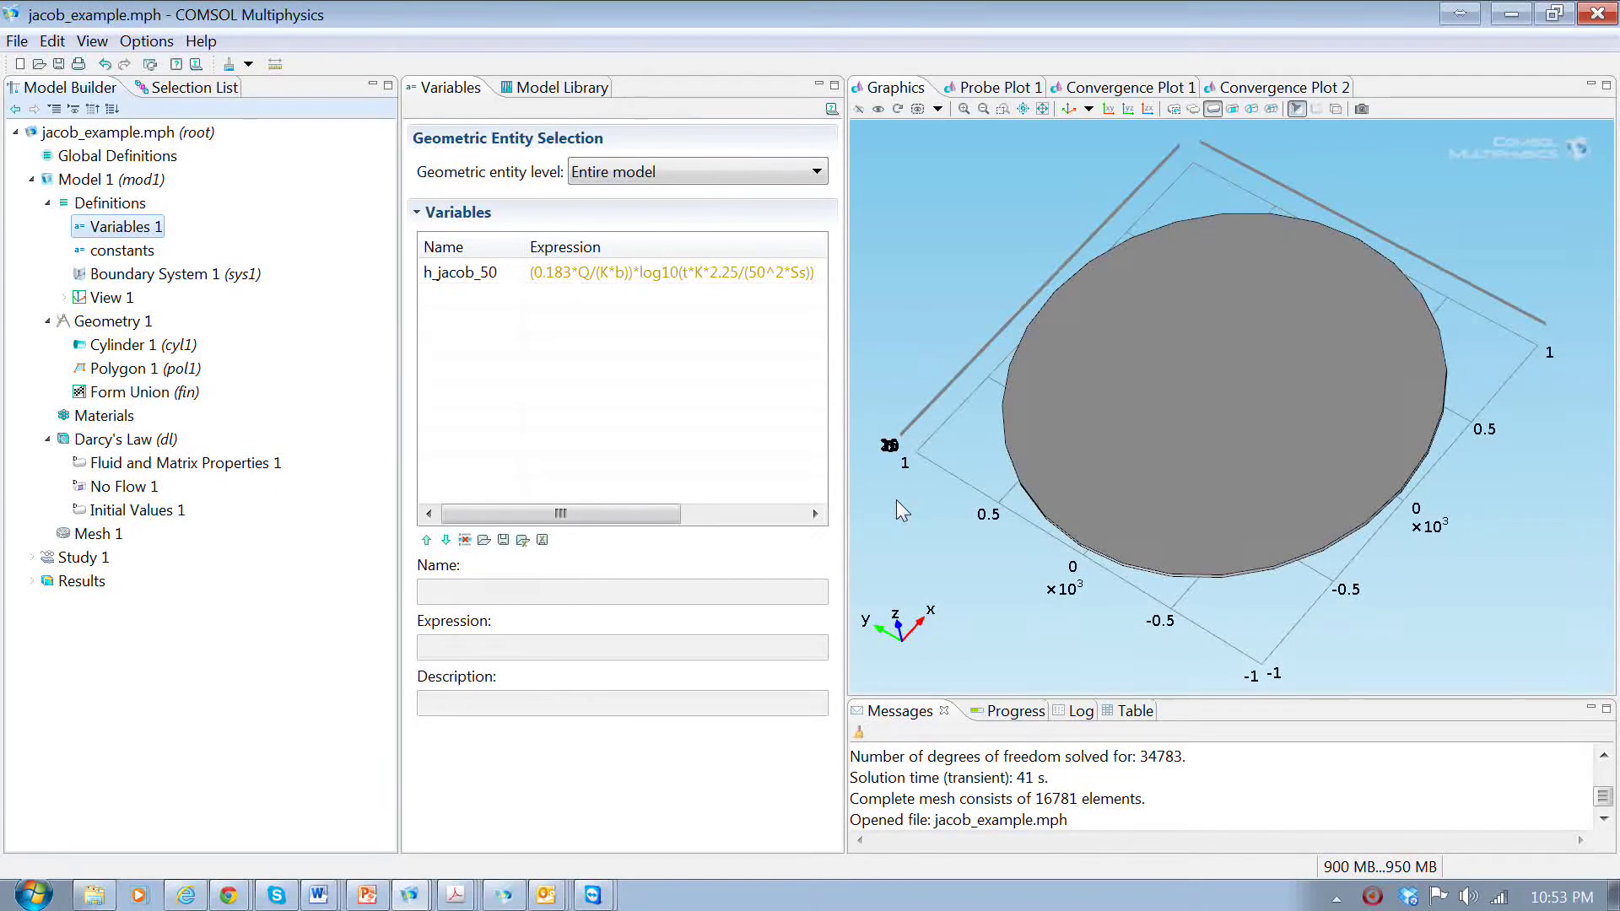
# Review the model constants and compare the h_jacob_50 expression with the Jacob Solution slide in the TeamViewer window
pyautogui.moveTo(1177, 567)
pyautogui.mouseDown()
pyautogui.moveTo(1168, 471)
pyautogui.moveTo(1219, 529)
pyautogui.moveTo(1178, 528)
pyautogui.moveTo(1189, 557)
pyautogui.mouseUp()
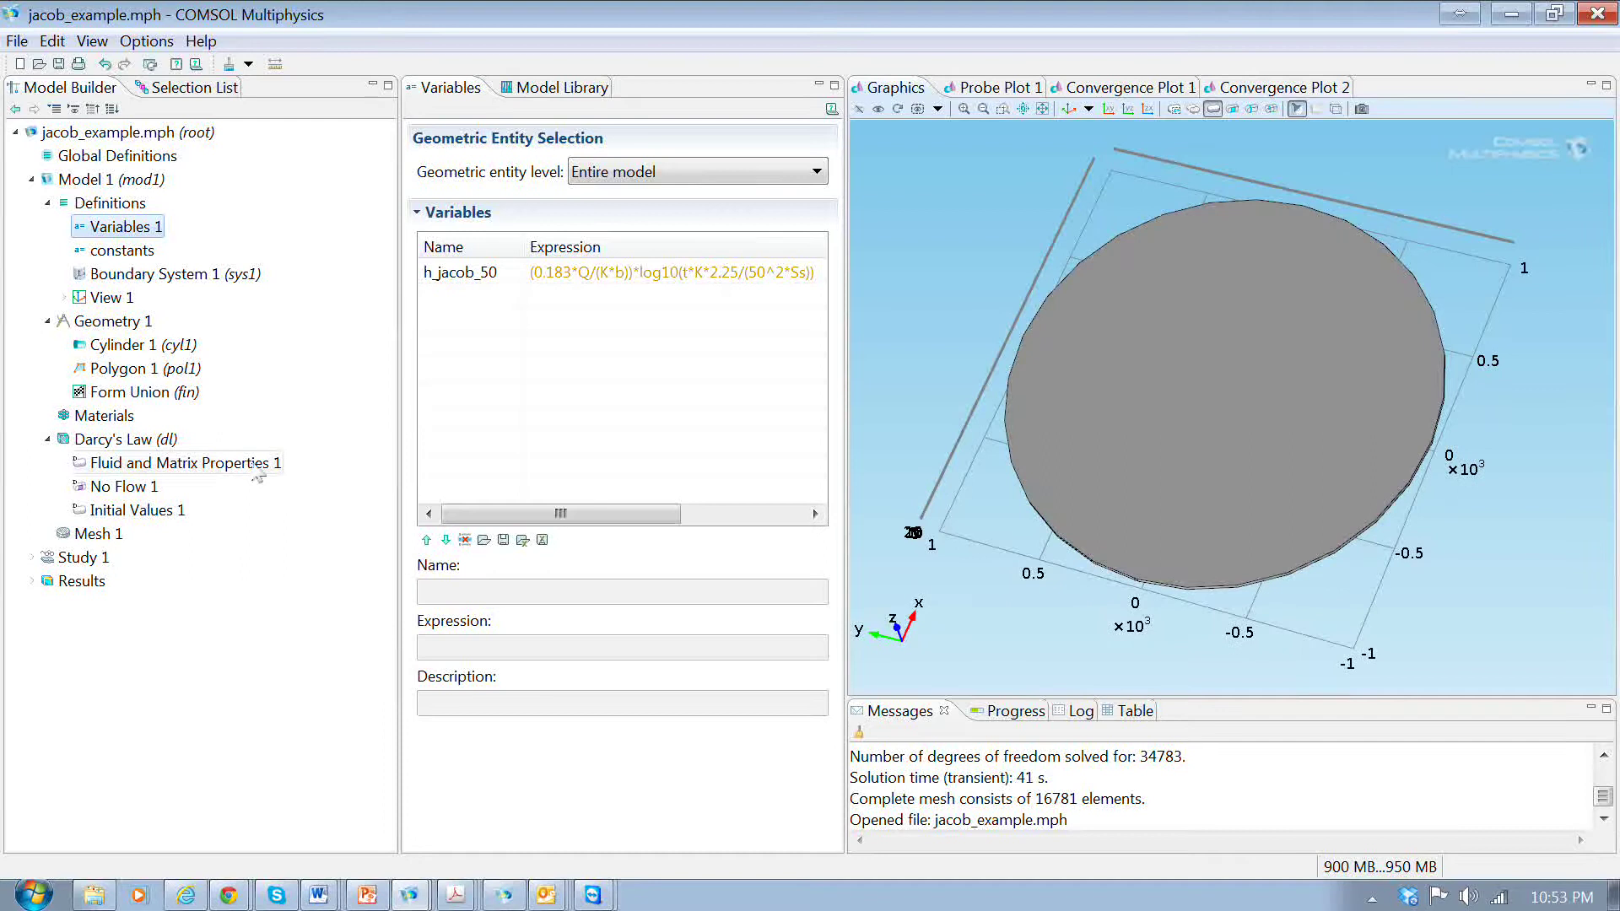
pyautogui.click(123, 251)
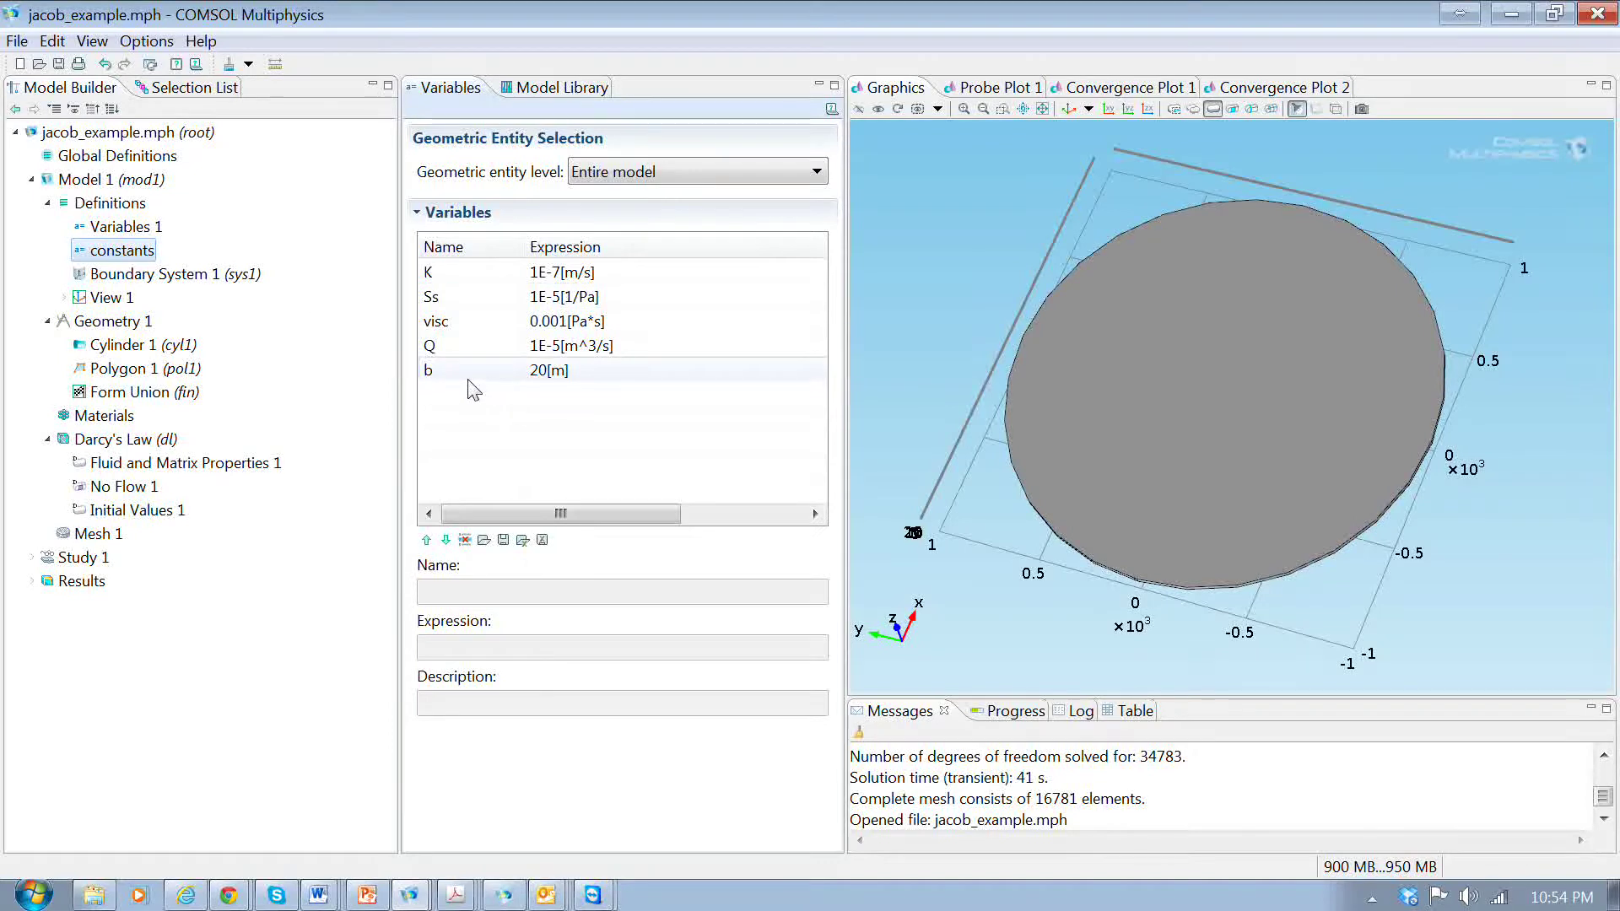
pyautogui.click(143, 236)
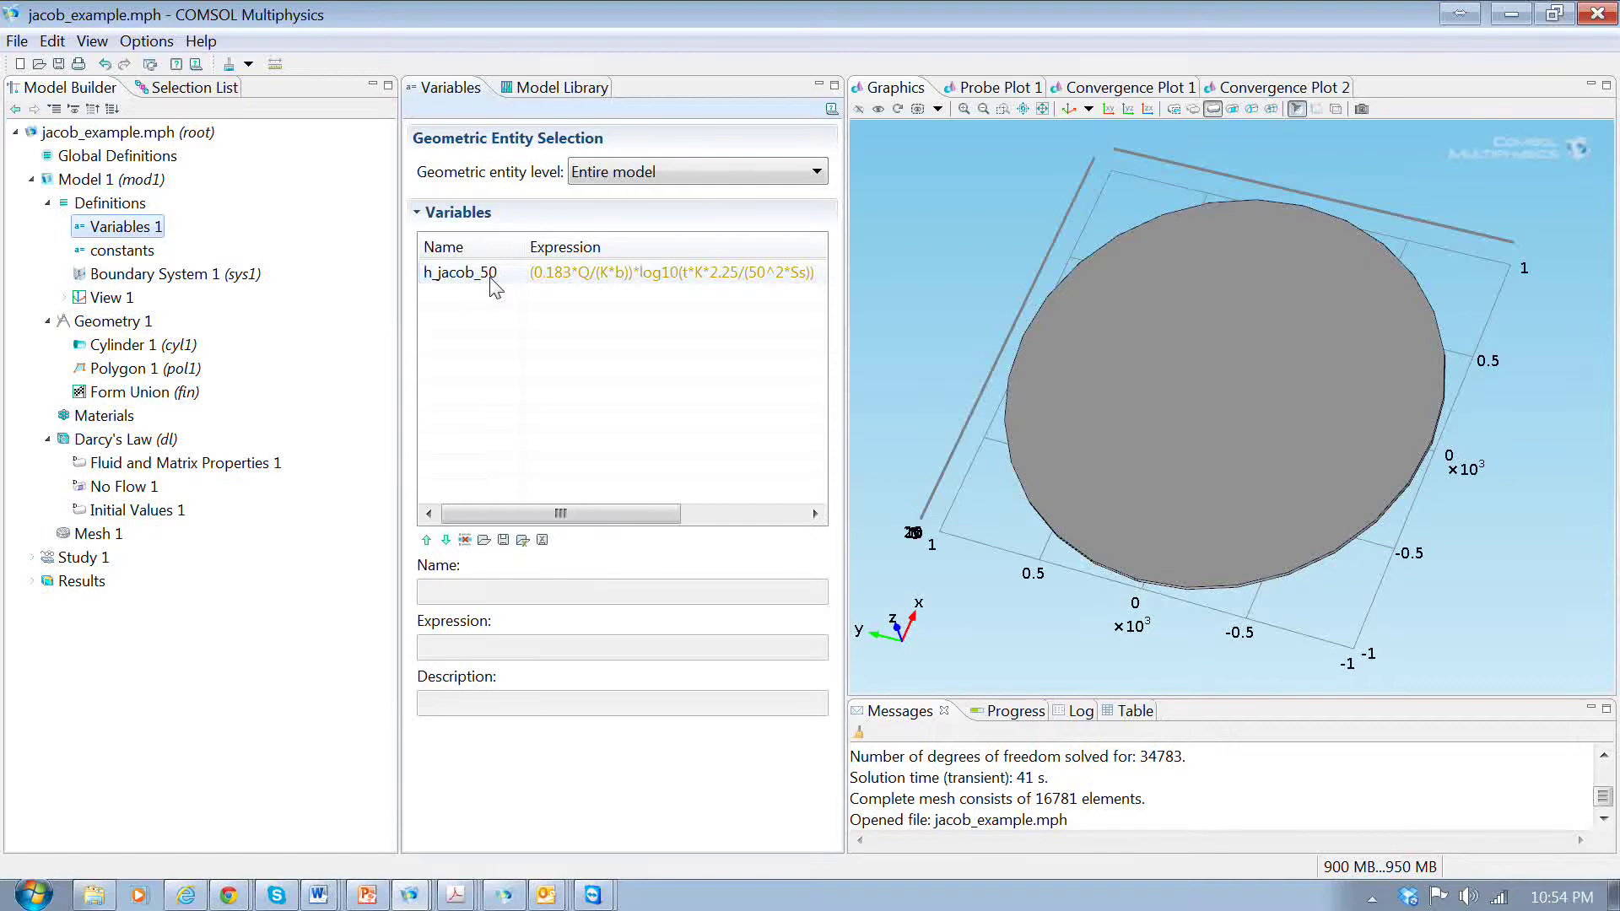
pyautogui.click(591, 898)
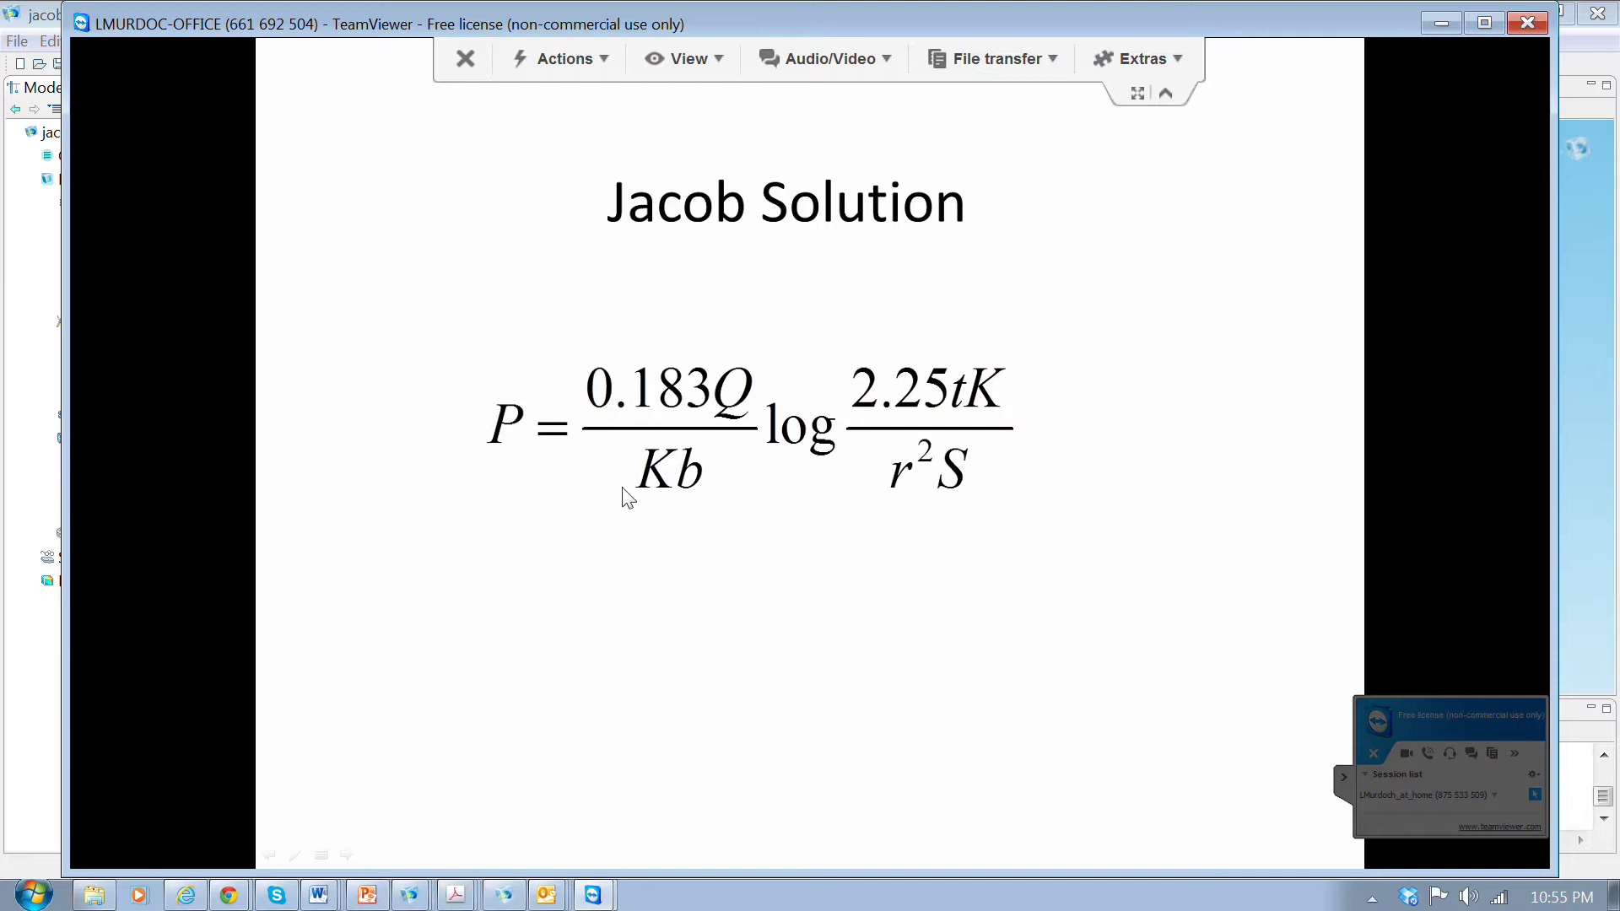
# Switch back to COMSOL Multiphysics and examine the cylinder's dimensions and the coordinates of the polygon line at its centre
pyautogui.click(408, 901)
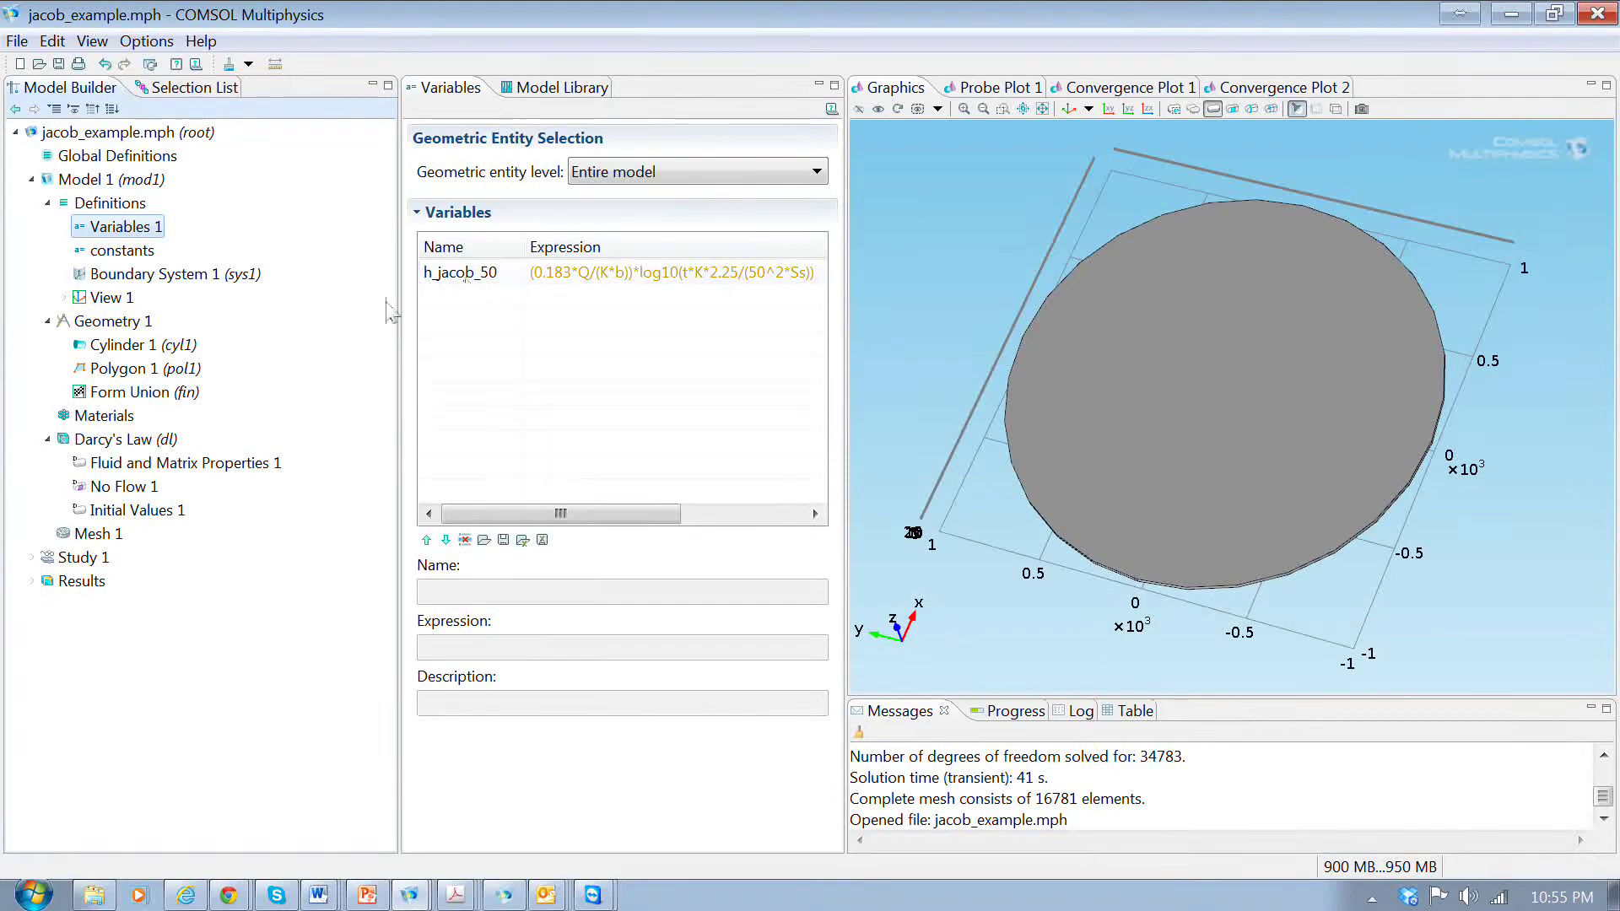
pyautogui.click(133, 346)
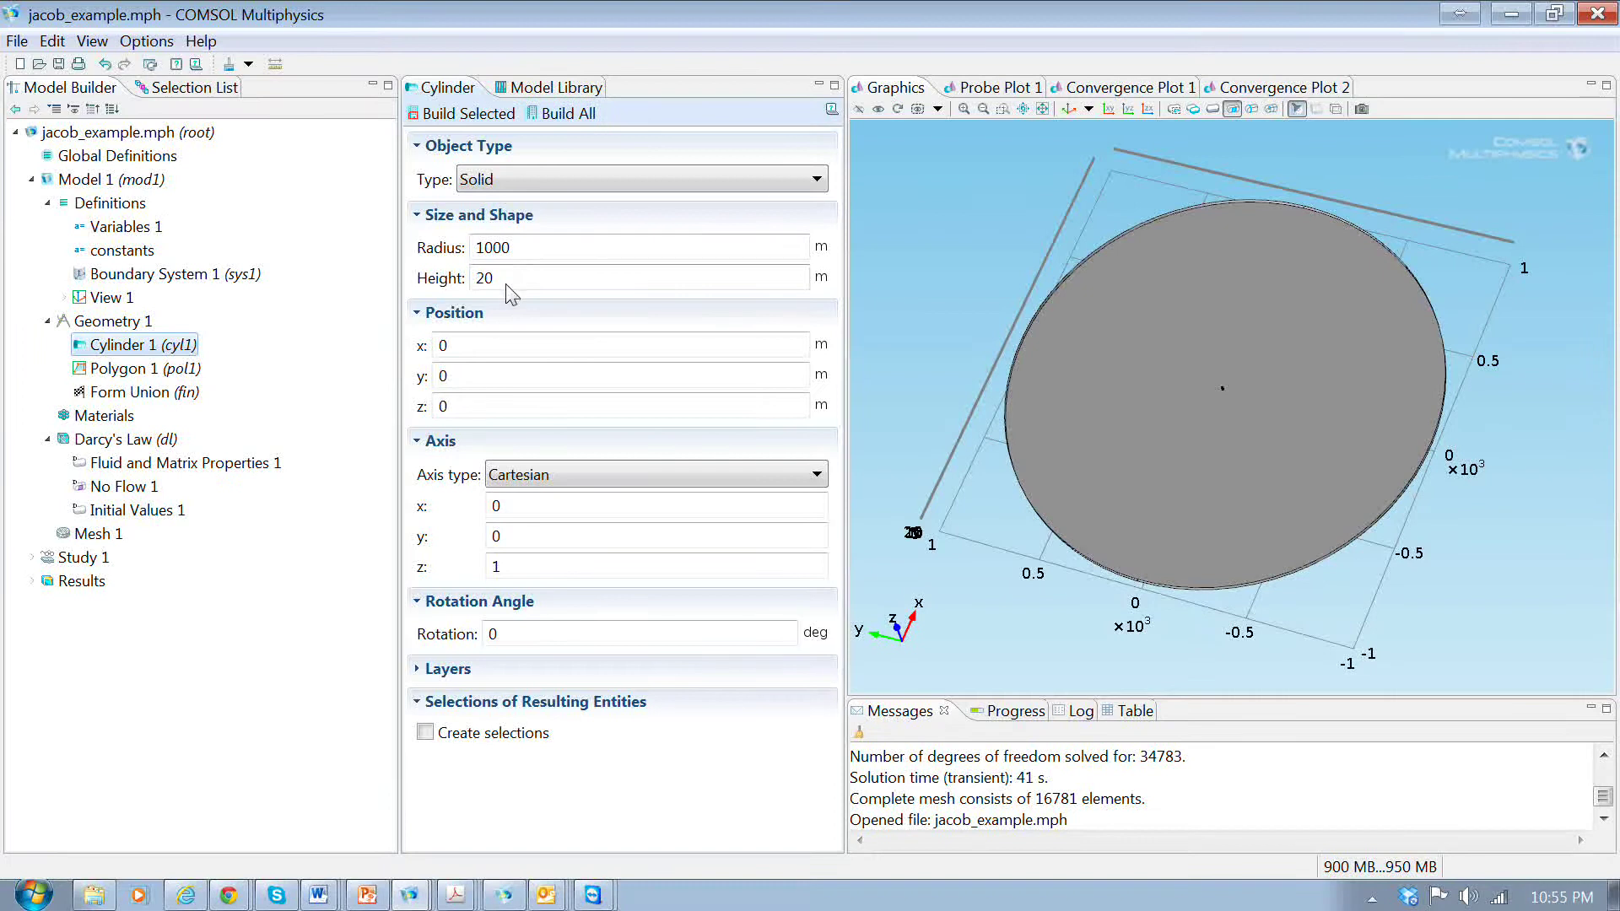
pyautogui.moveTo(1247, 503); pyautogui.dragTo(1216, 481)
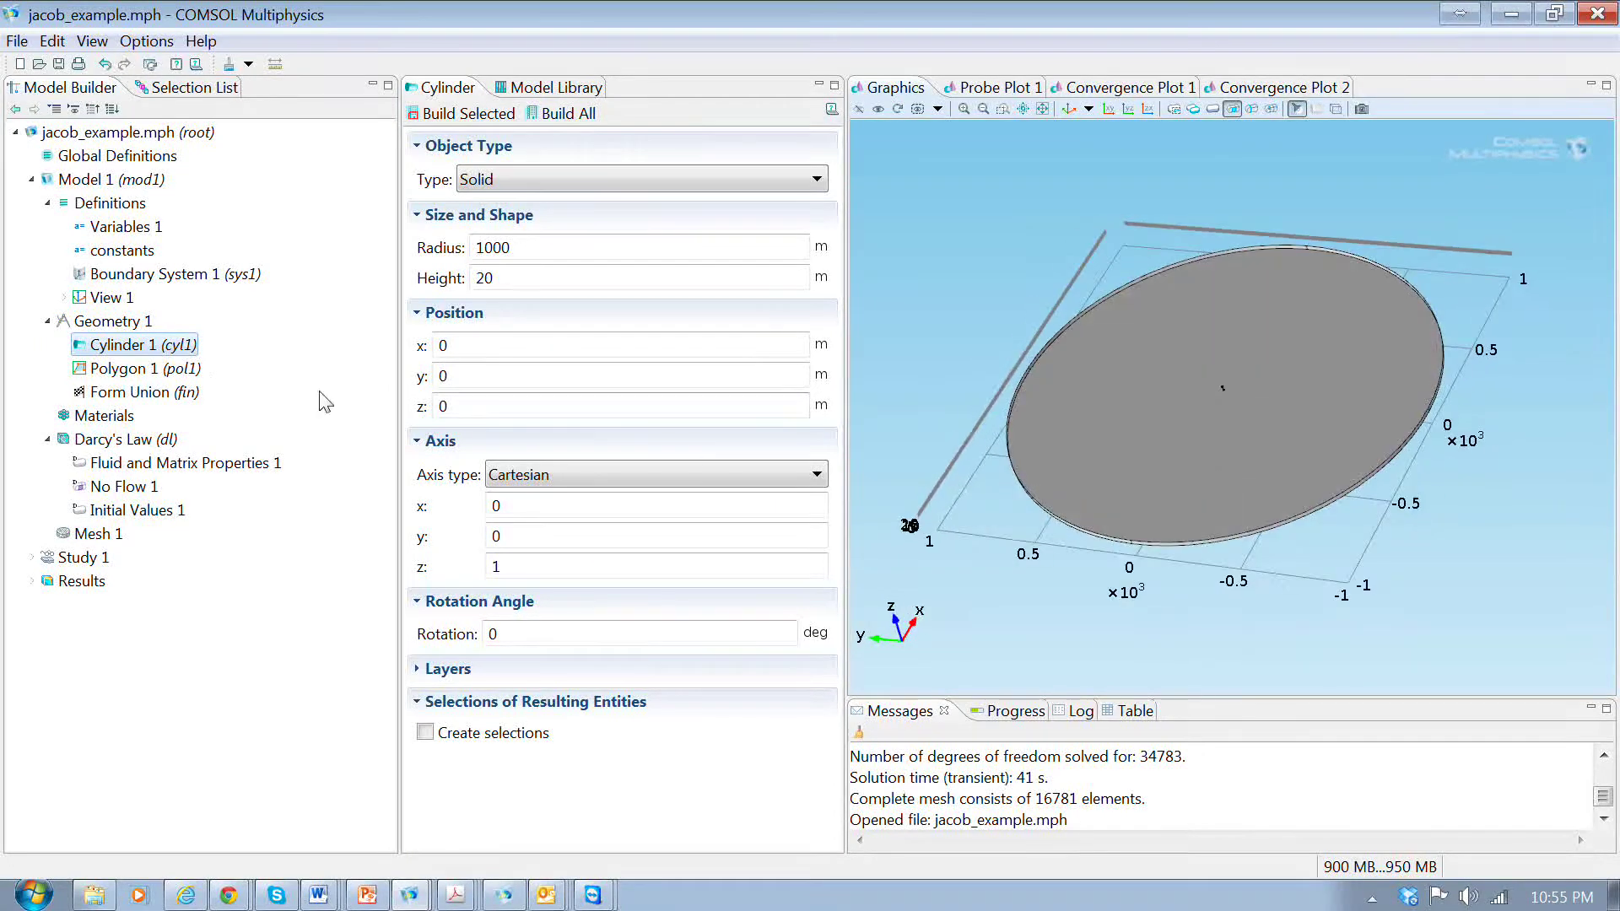
pyautogui.click(165, 375)
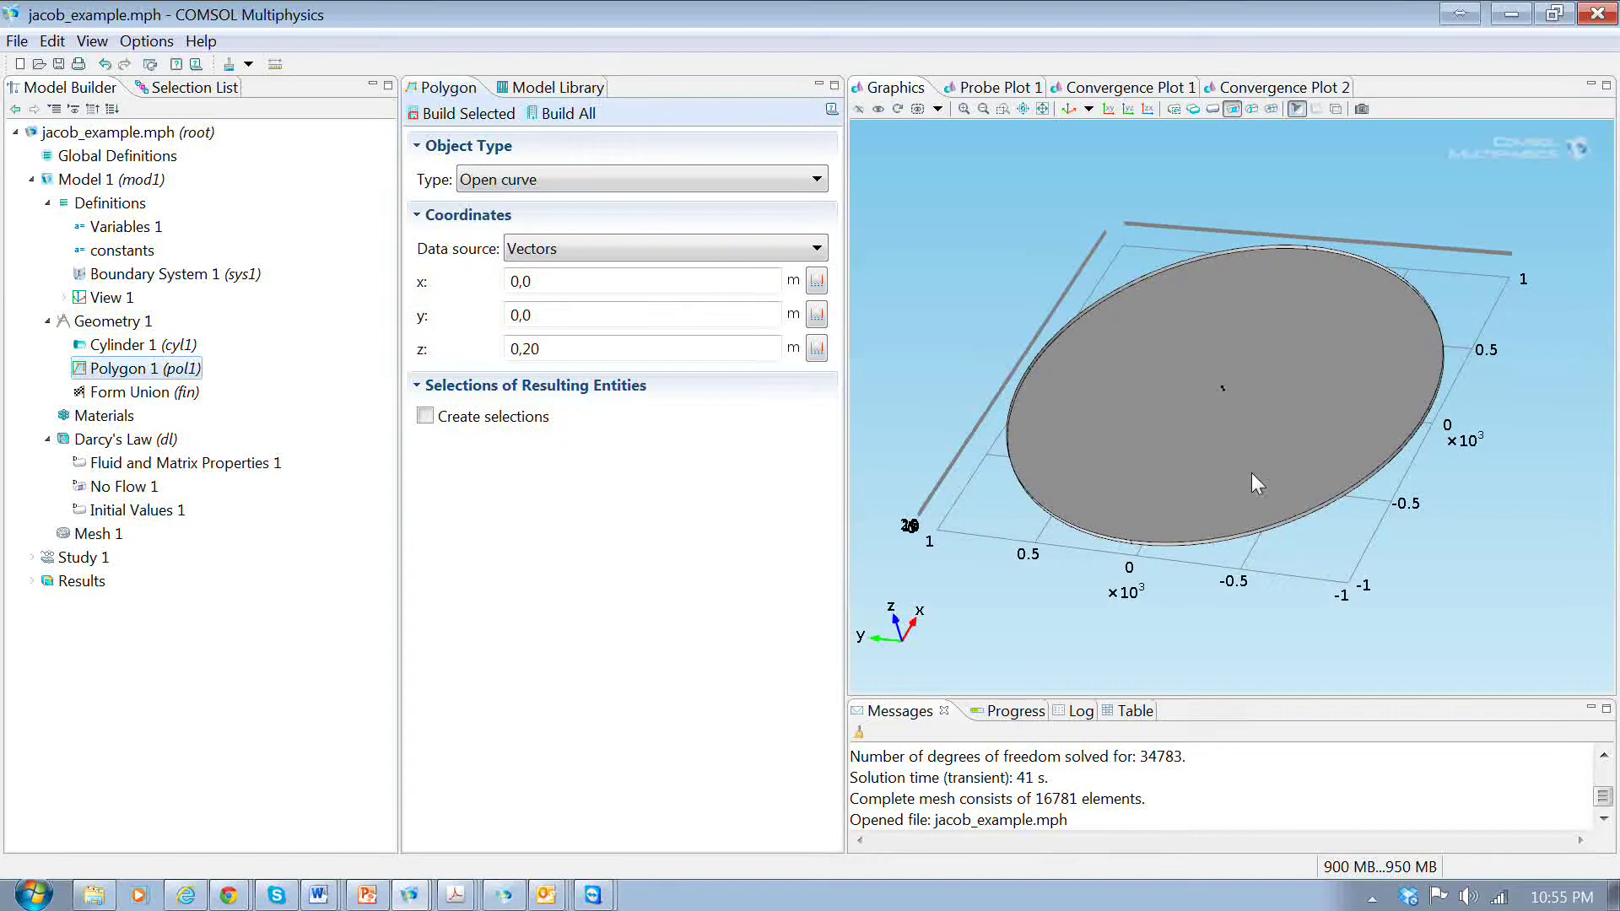
pyautogui.moveTo(1247, 469); pyautogui.dragTo(1264, 442)
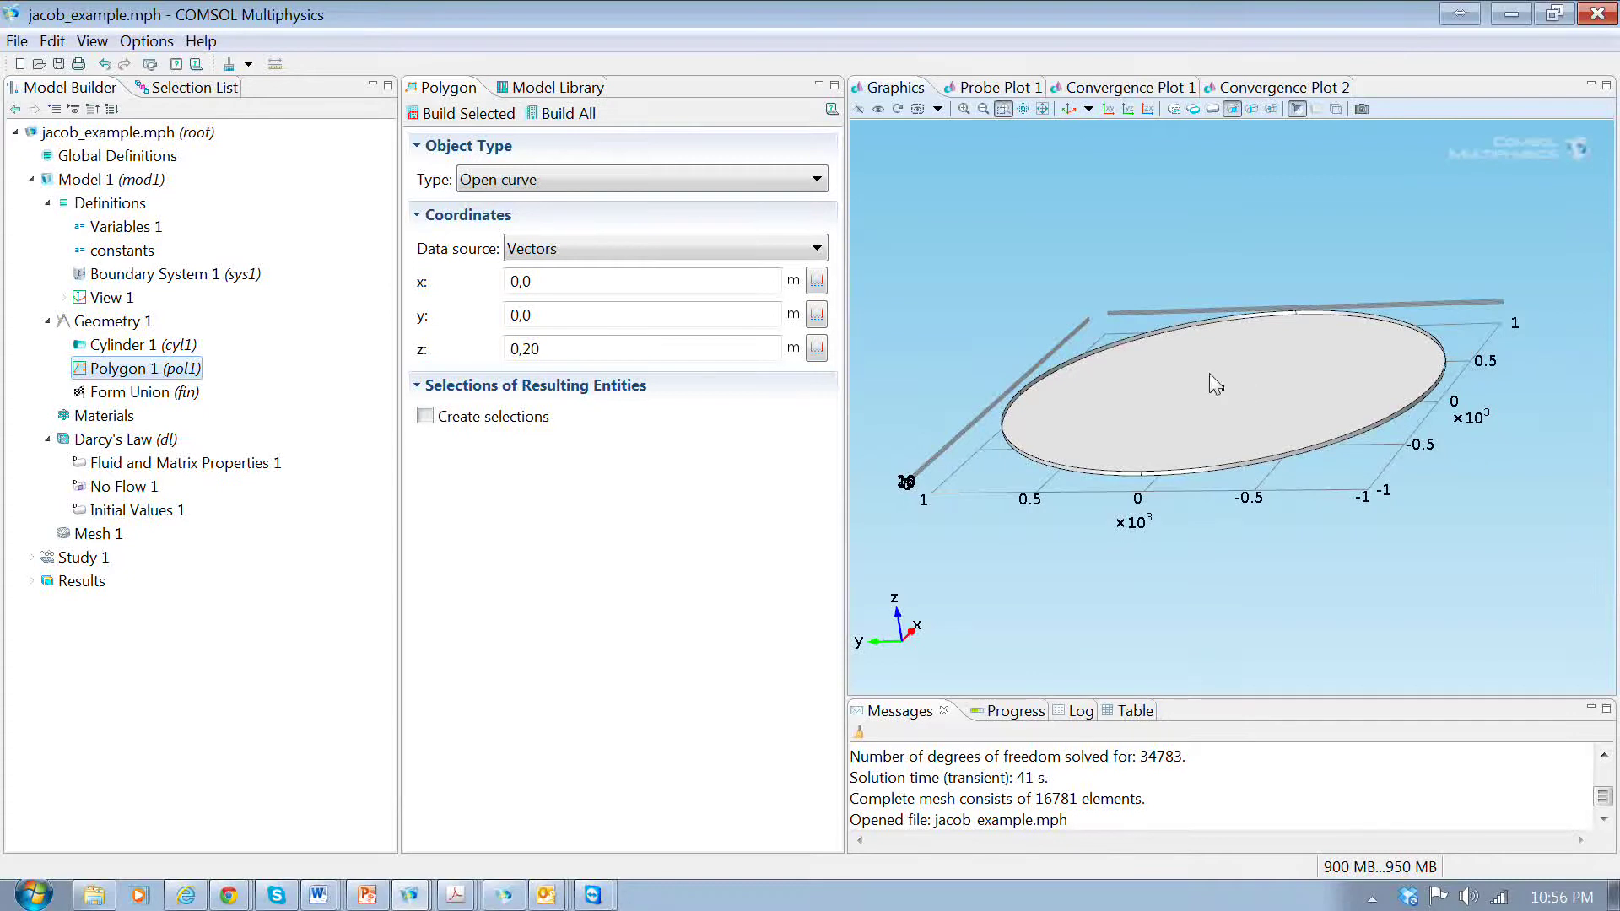
pyautogui.moveTo(1251, 412); pyautogui.dragTo(1252, 414)
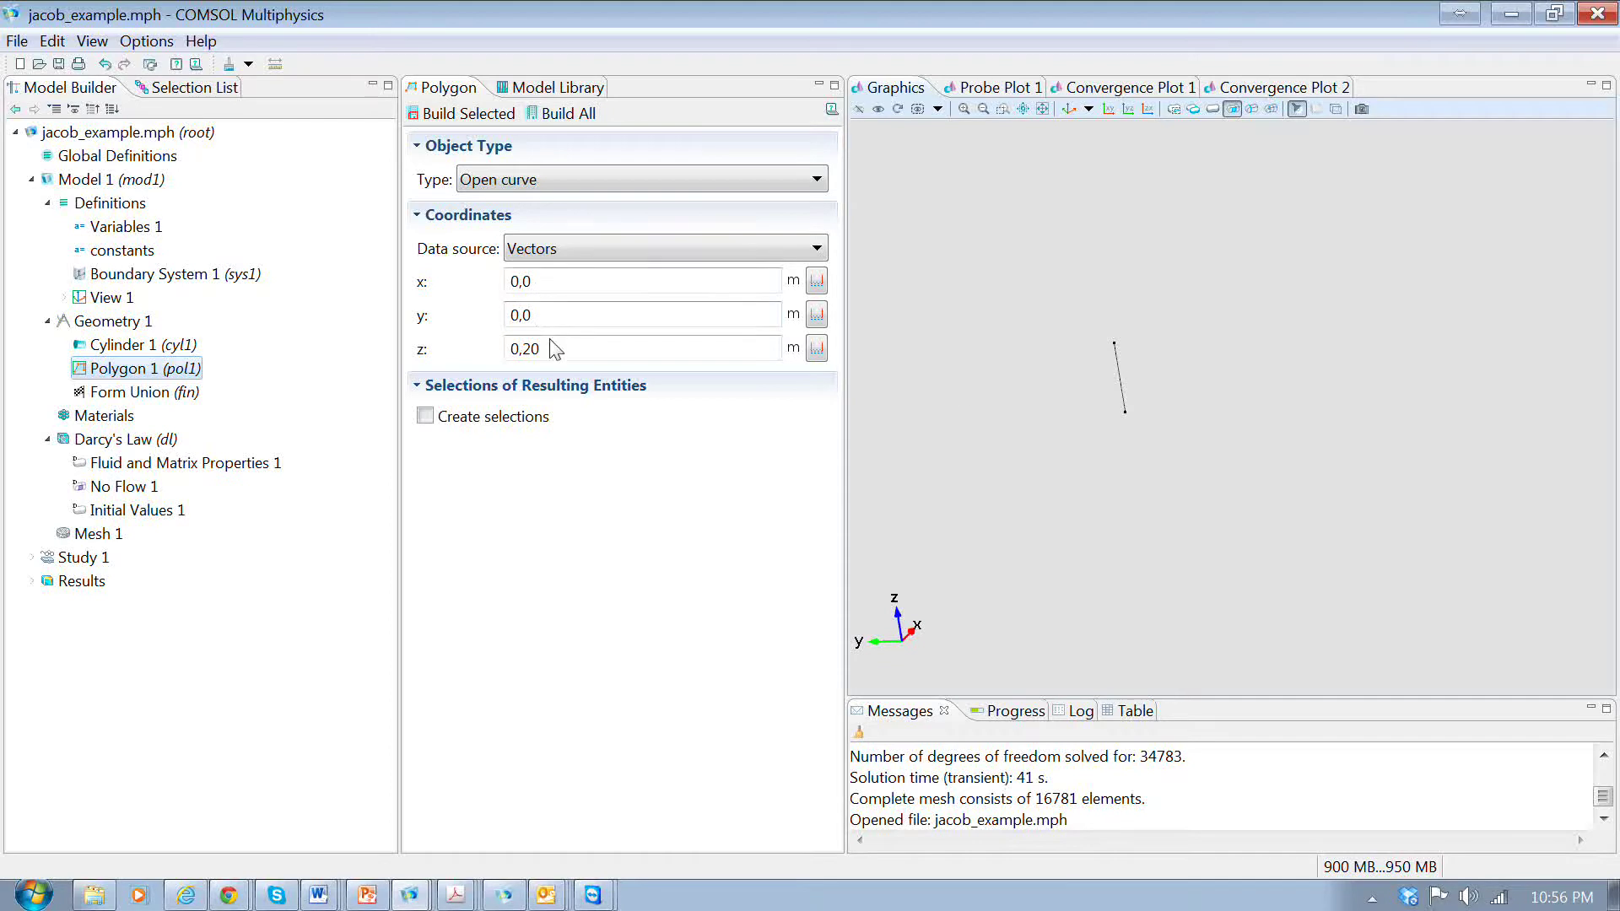
pyautogui.click(523, 284)
# Add a Storage Model and a Hydraulic Head boundary condition to the Darcy's Law physics
pyautogui.click(125, 439)
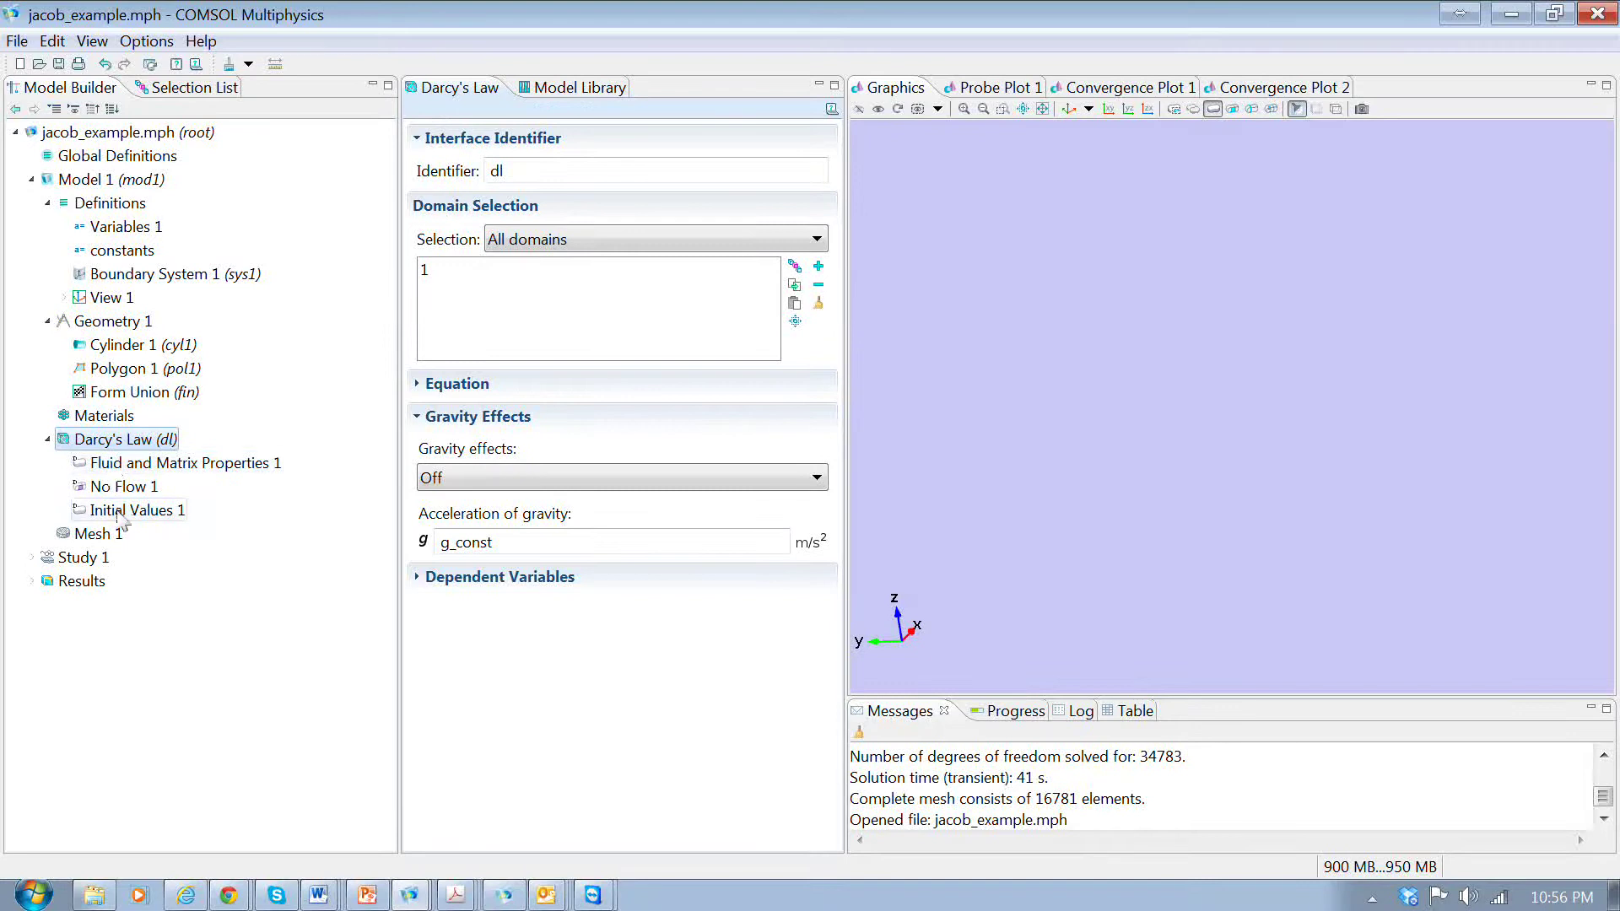
pyautogui.rightClick(98, 442)
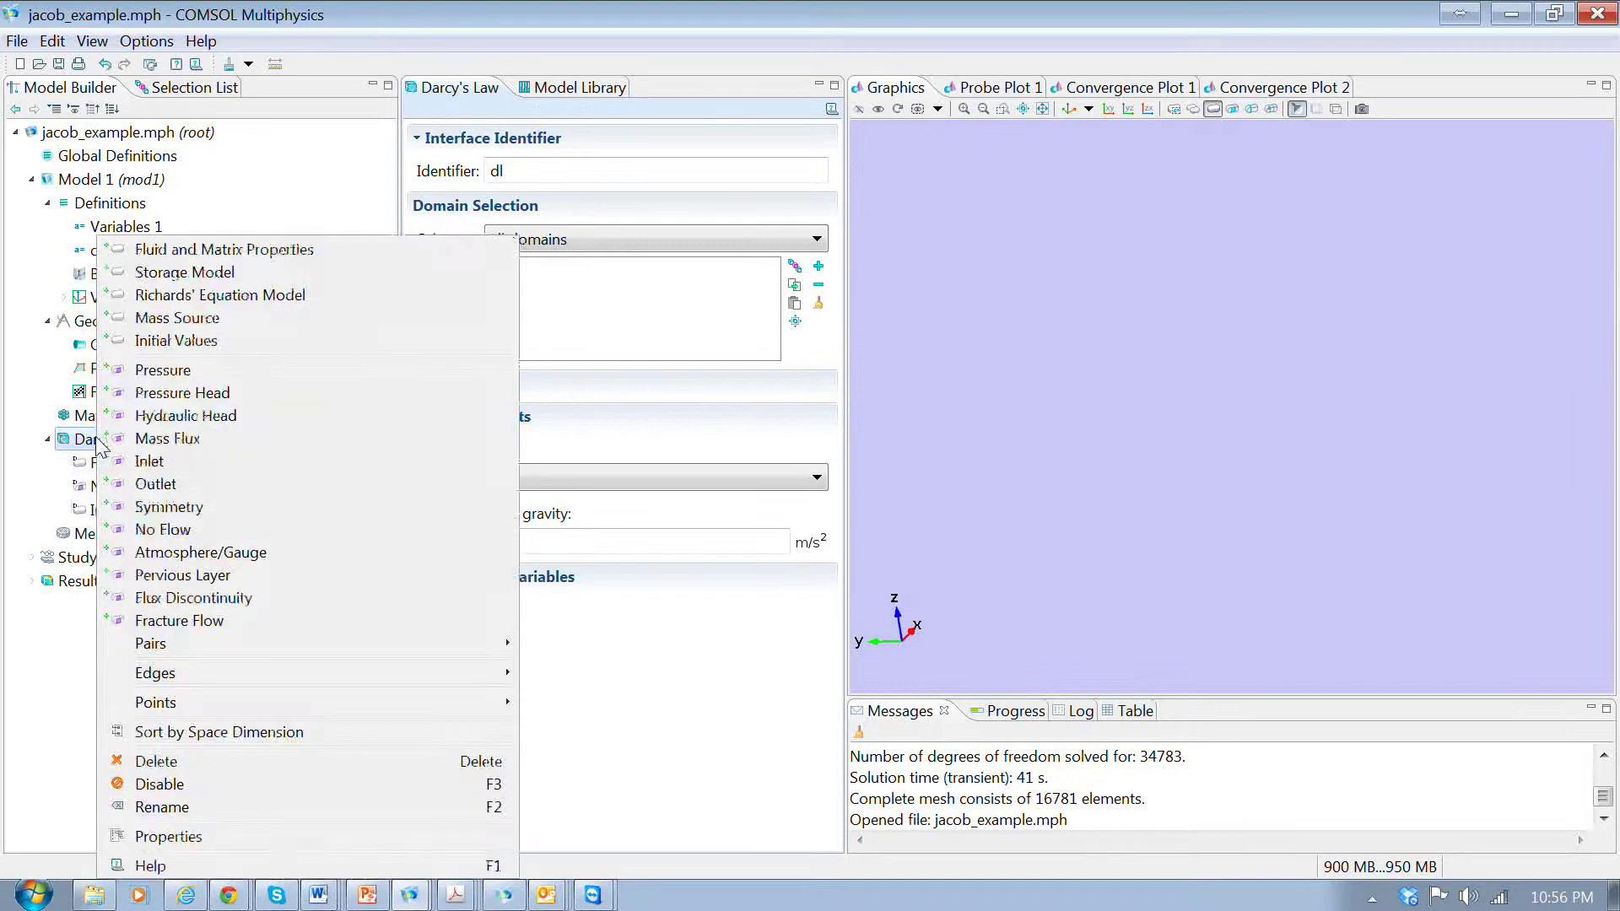
pyautogui.click(185, 272)
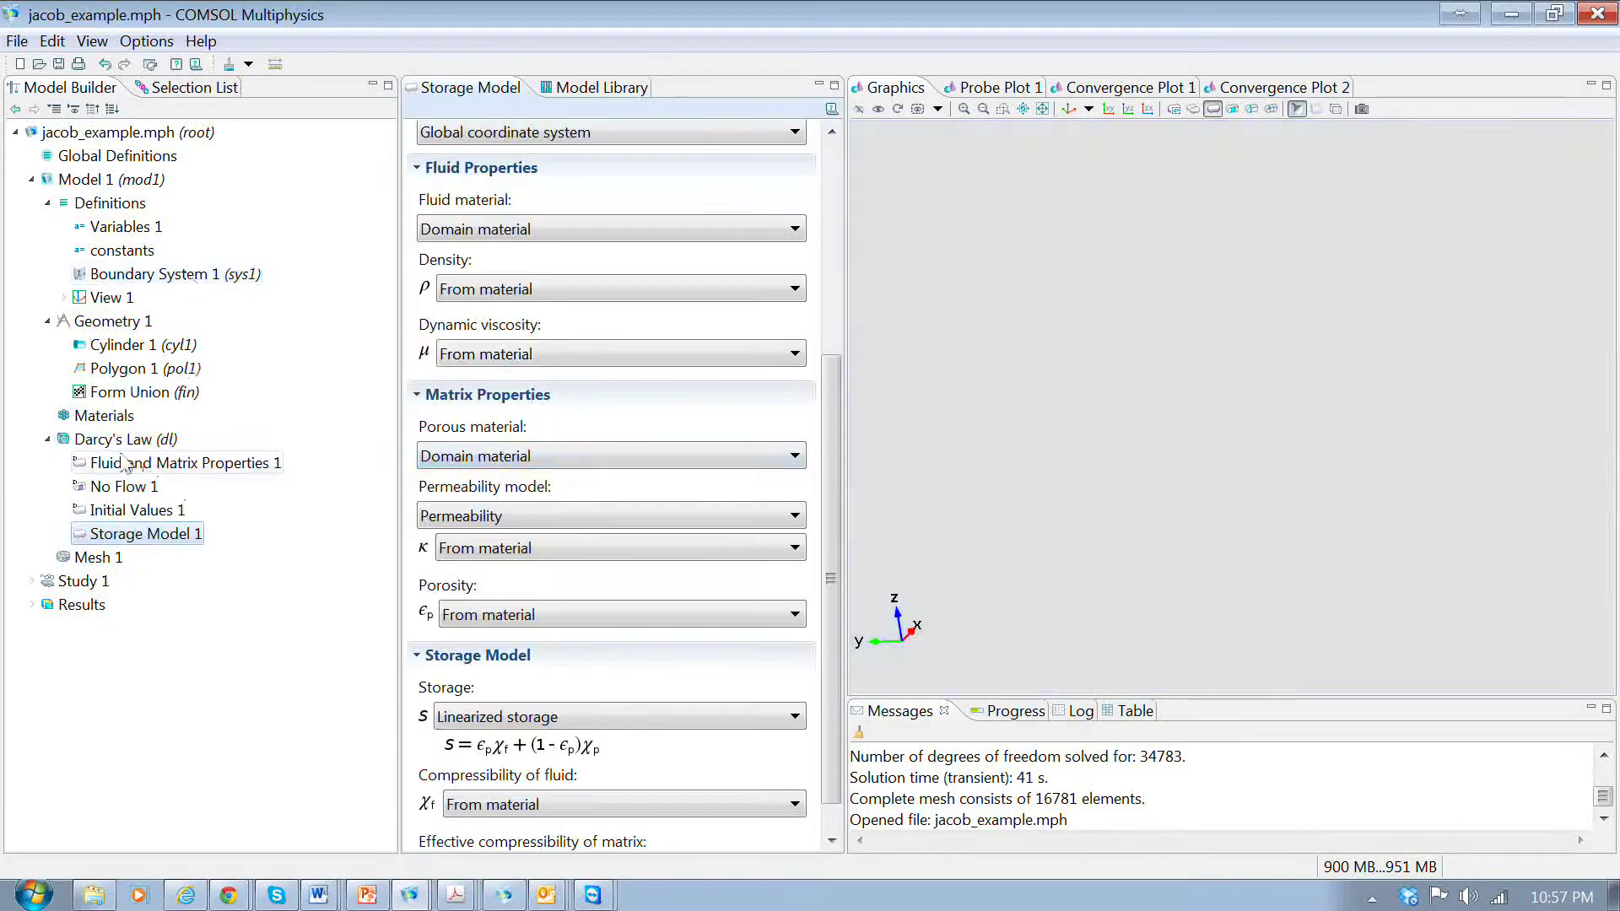
pyautogui.click(116, 442)
pyautogui.rightClick(116, 445)
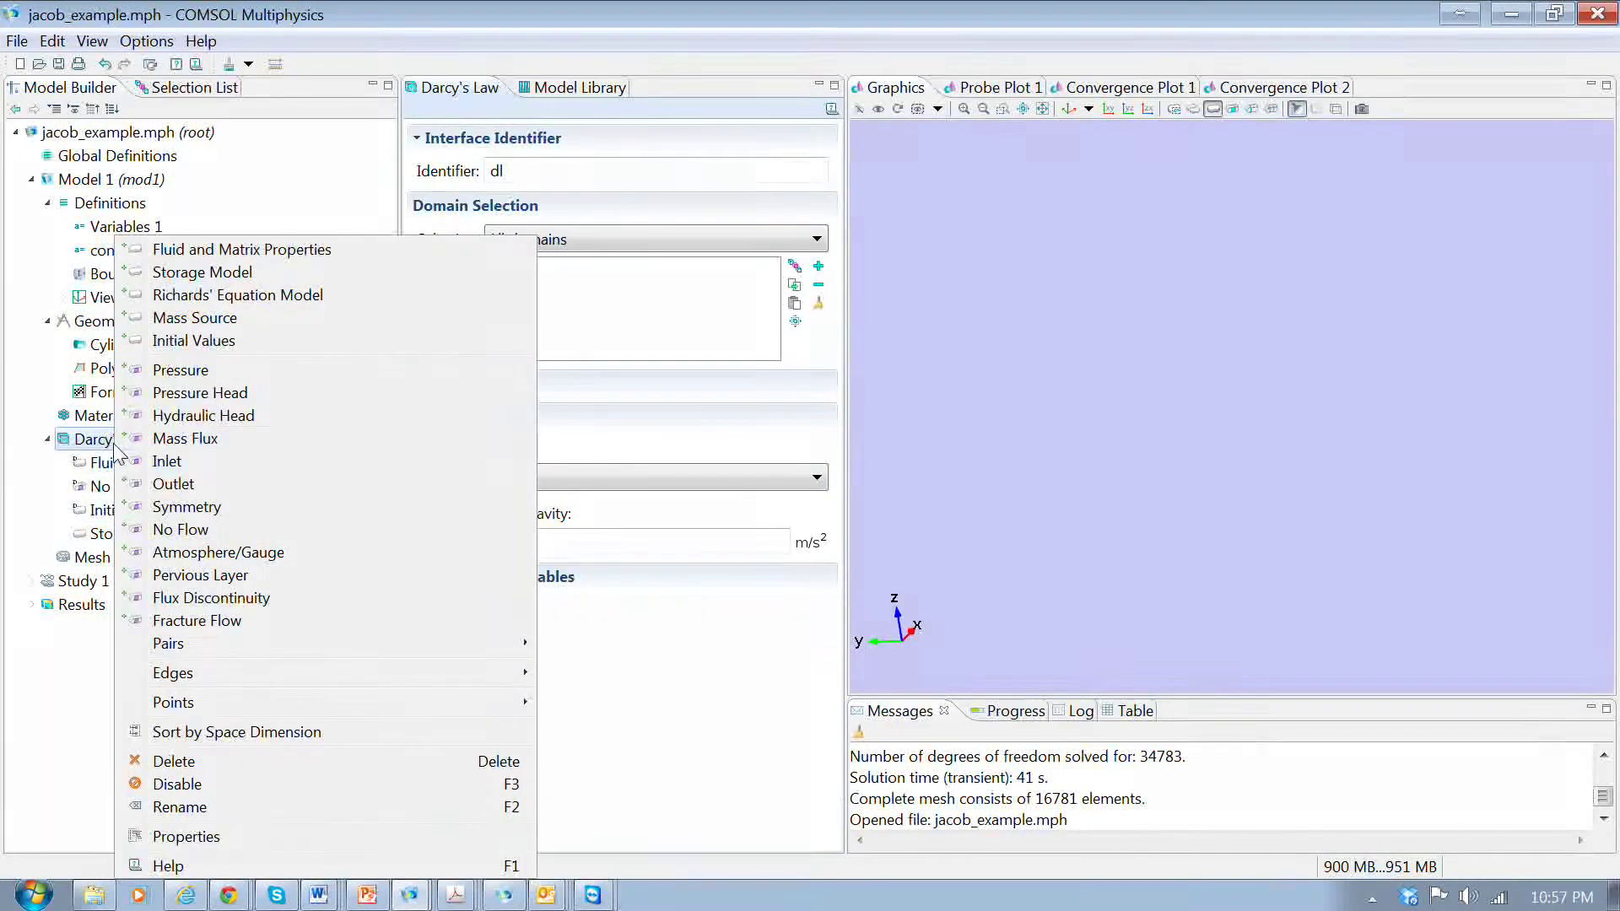
pyautogui.click(233, 421)
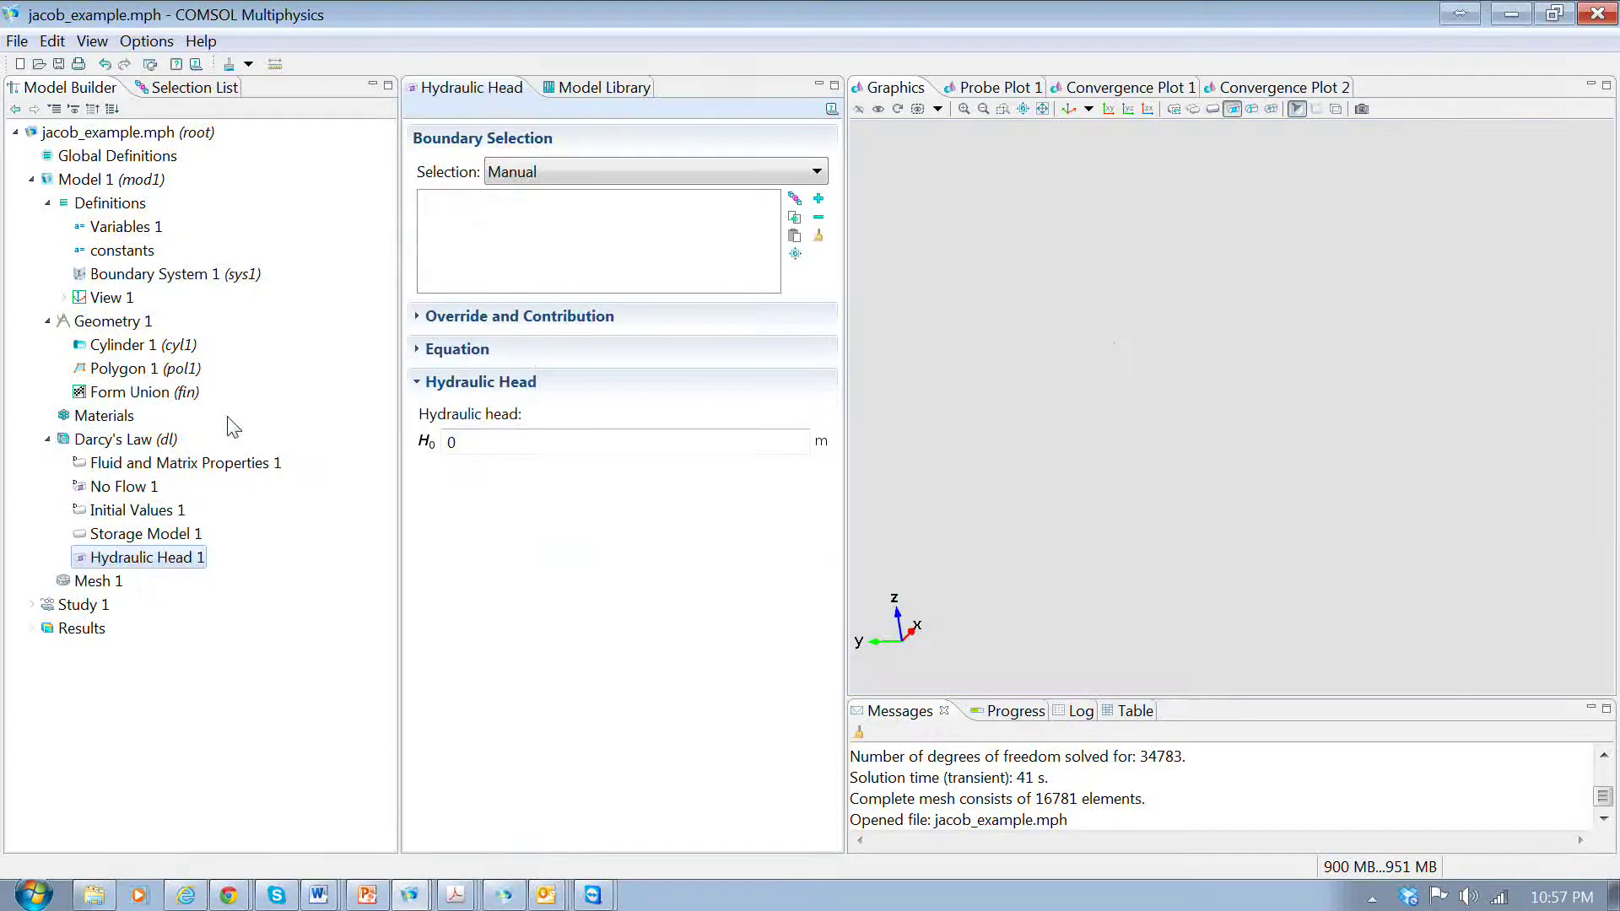
# Add an edge Mass Flux condition to the Darcy's Law physics
pyautogui.click(131, 446)
pyautogui.rightClick(133, 449)
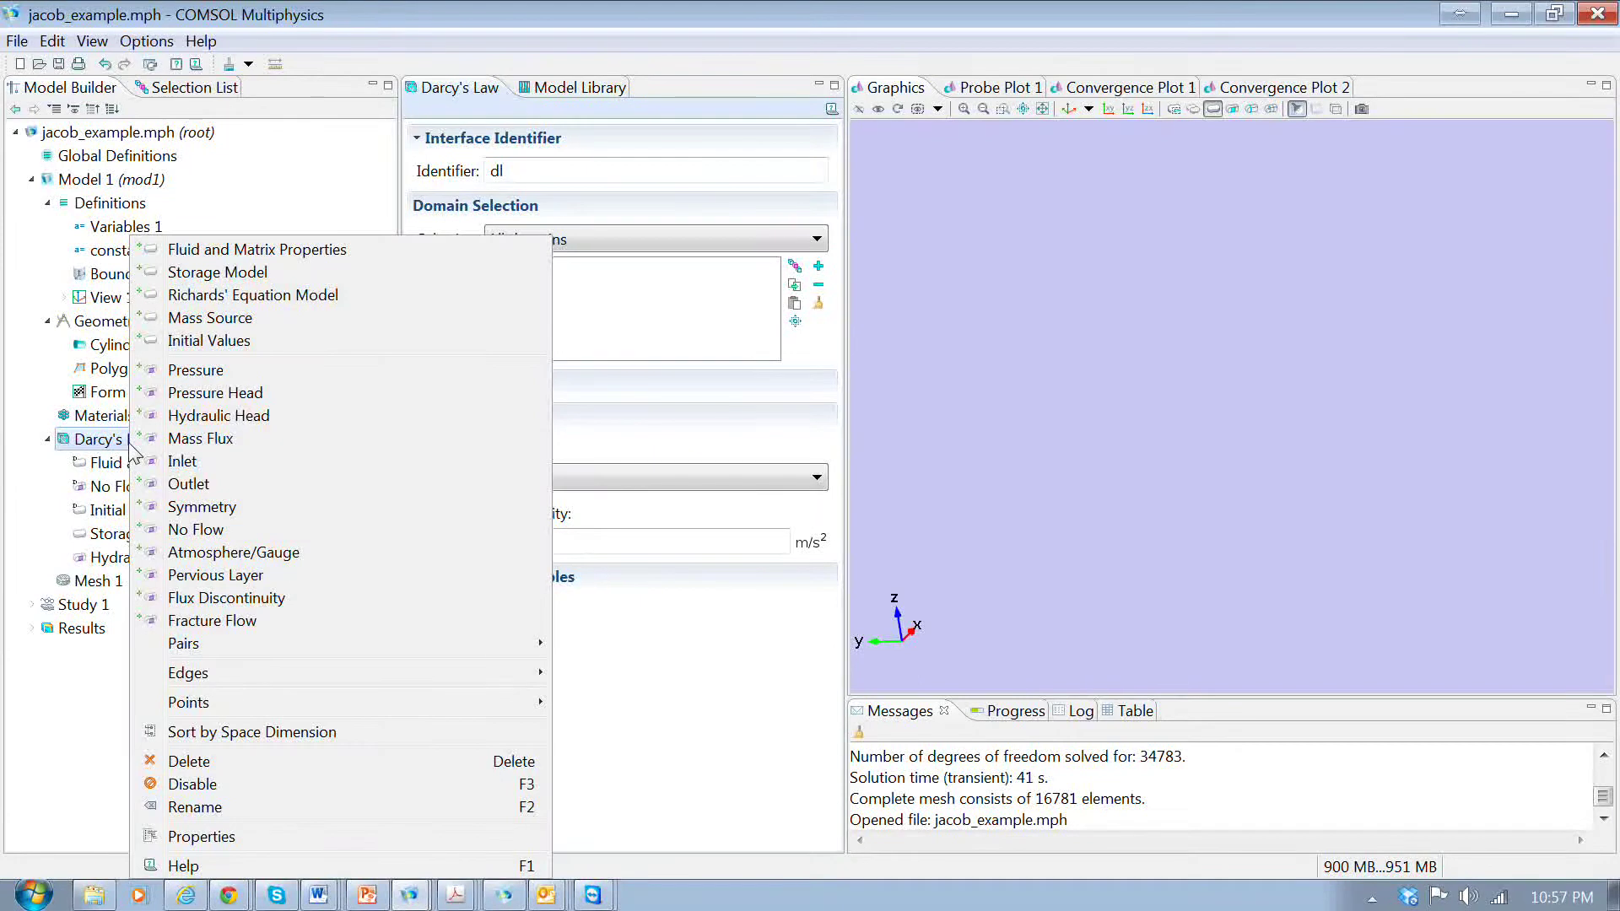
pyautogui.moveTo(257, 652)
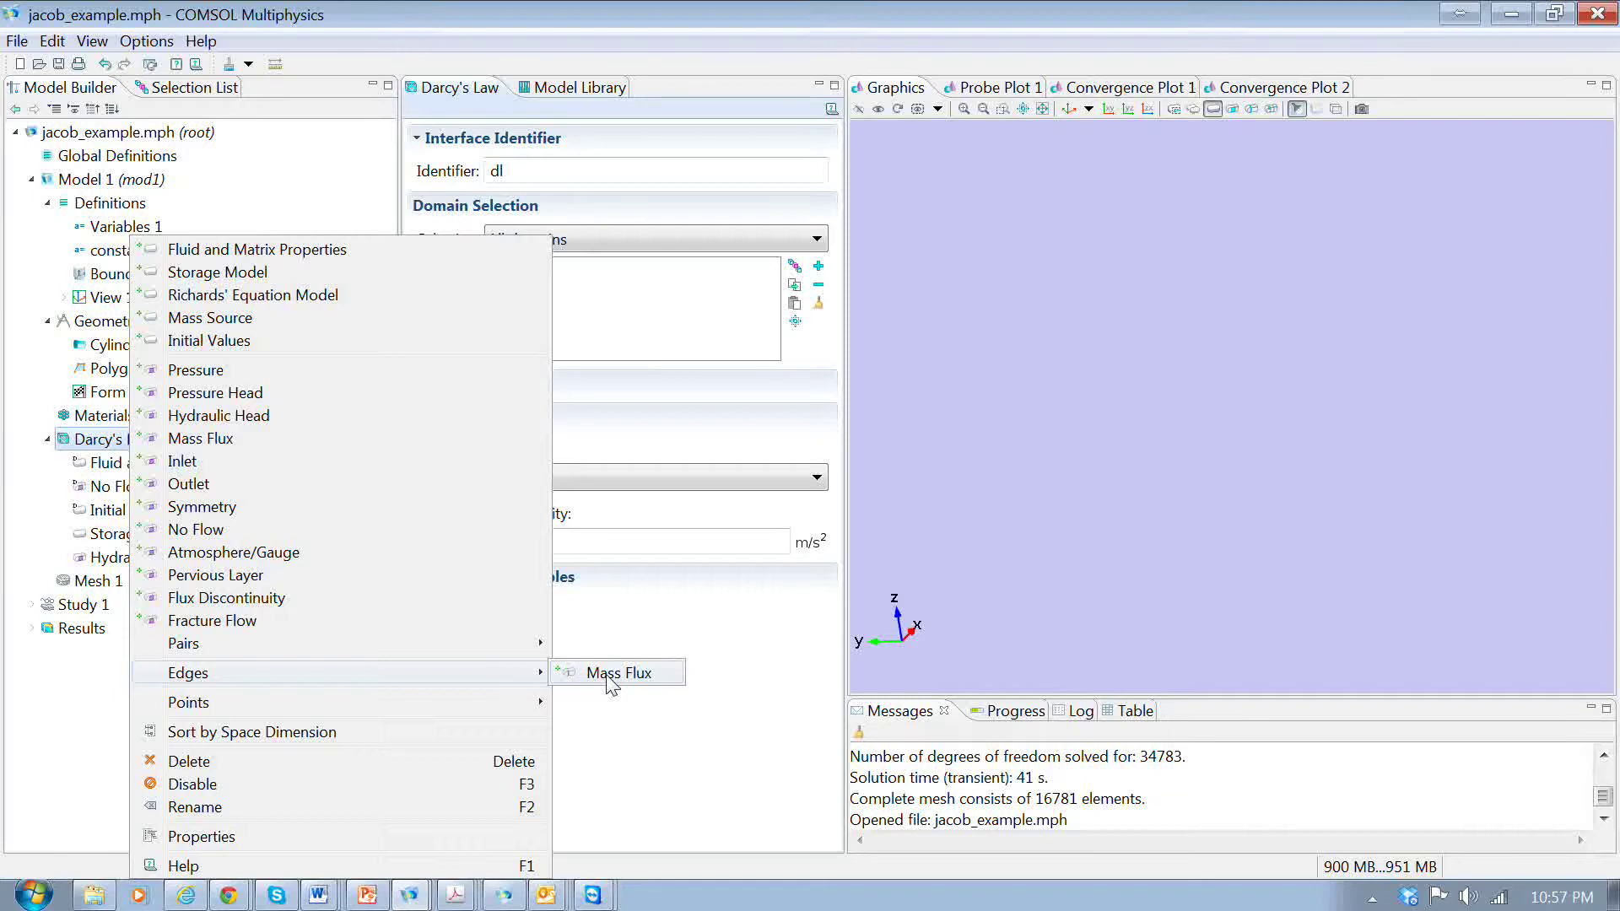
pyautogui.click(611, 675)
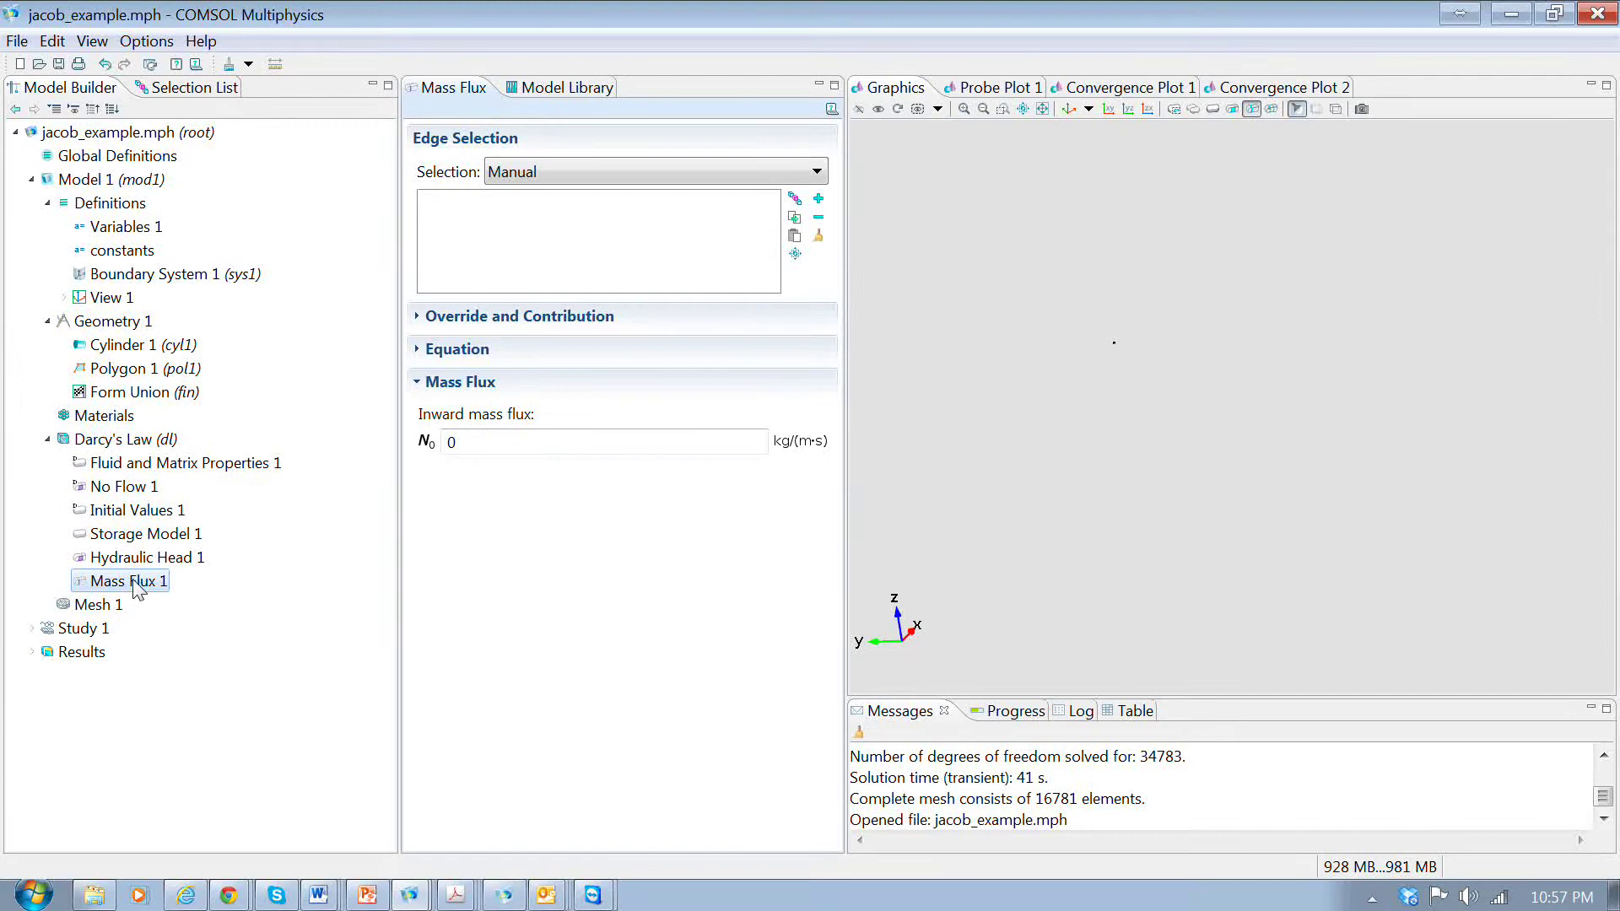
# Set the permeability model of Storage Model 1 to Hydraulic conductivity, using the variable K as its value
pyautogui.click(140, 536)
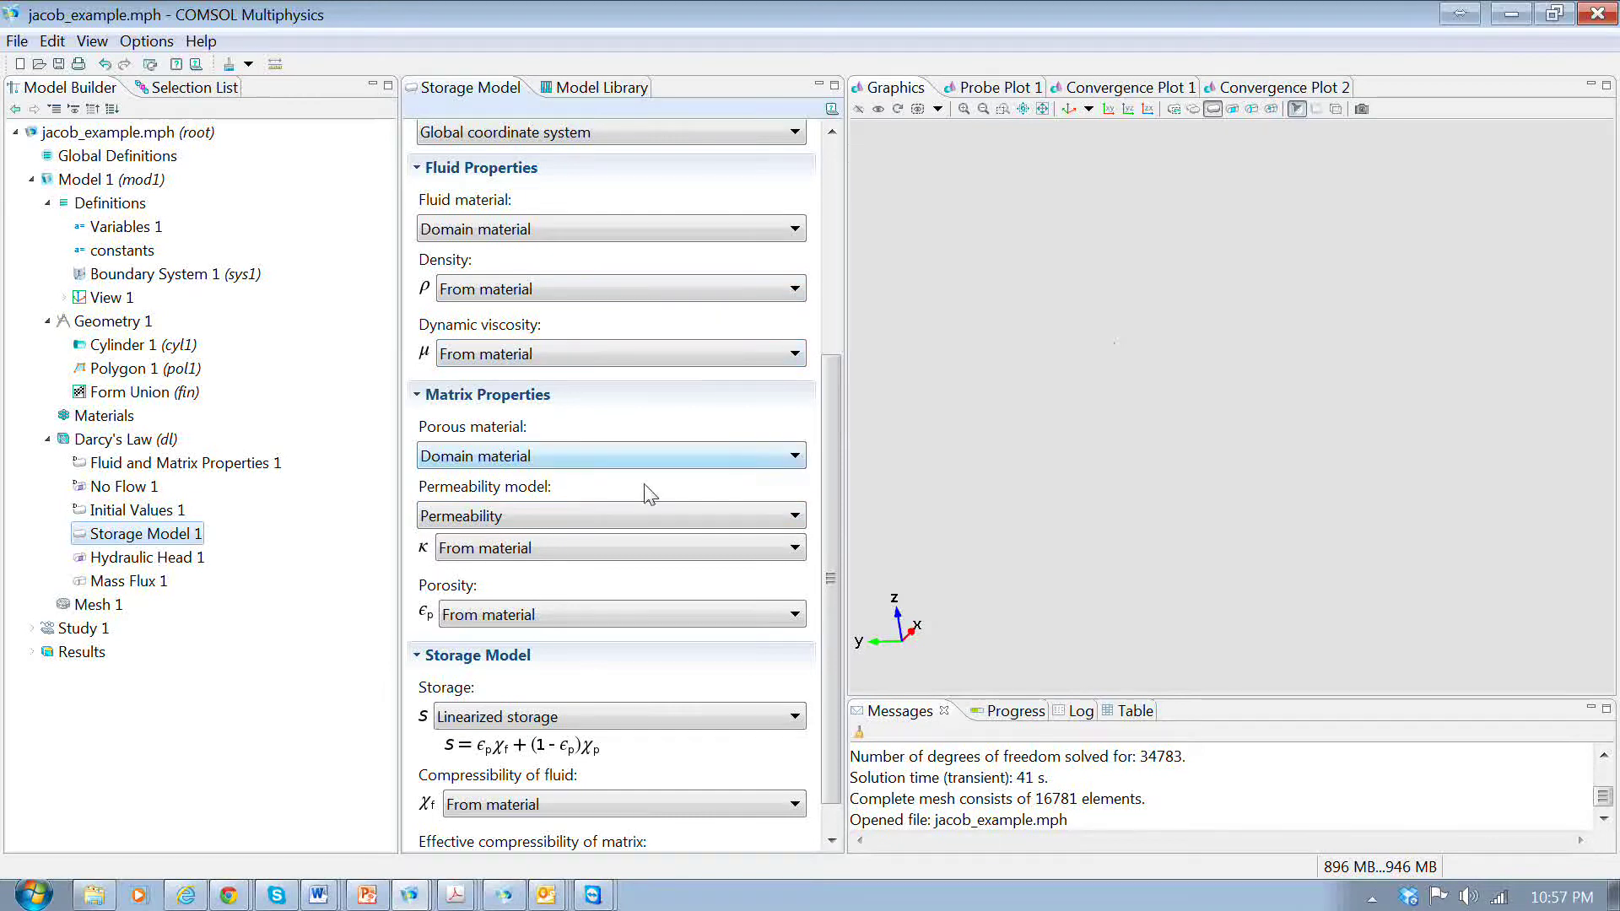
pyautogui.click(798, 518)
pyautogui.click(792, 562)
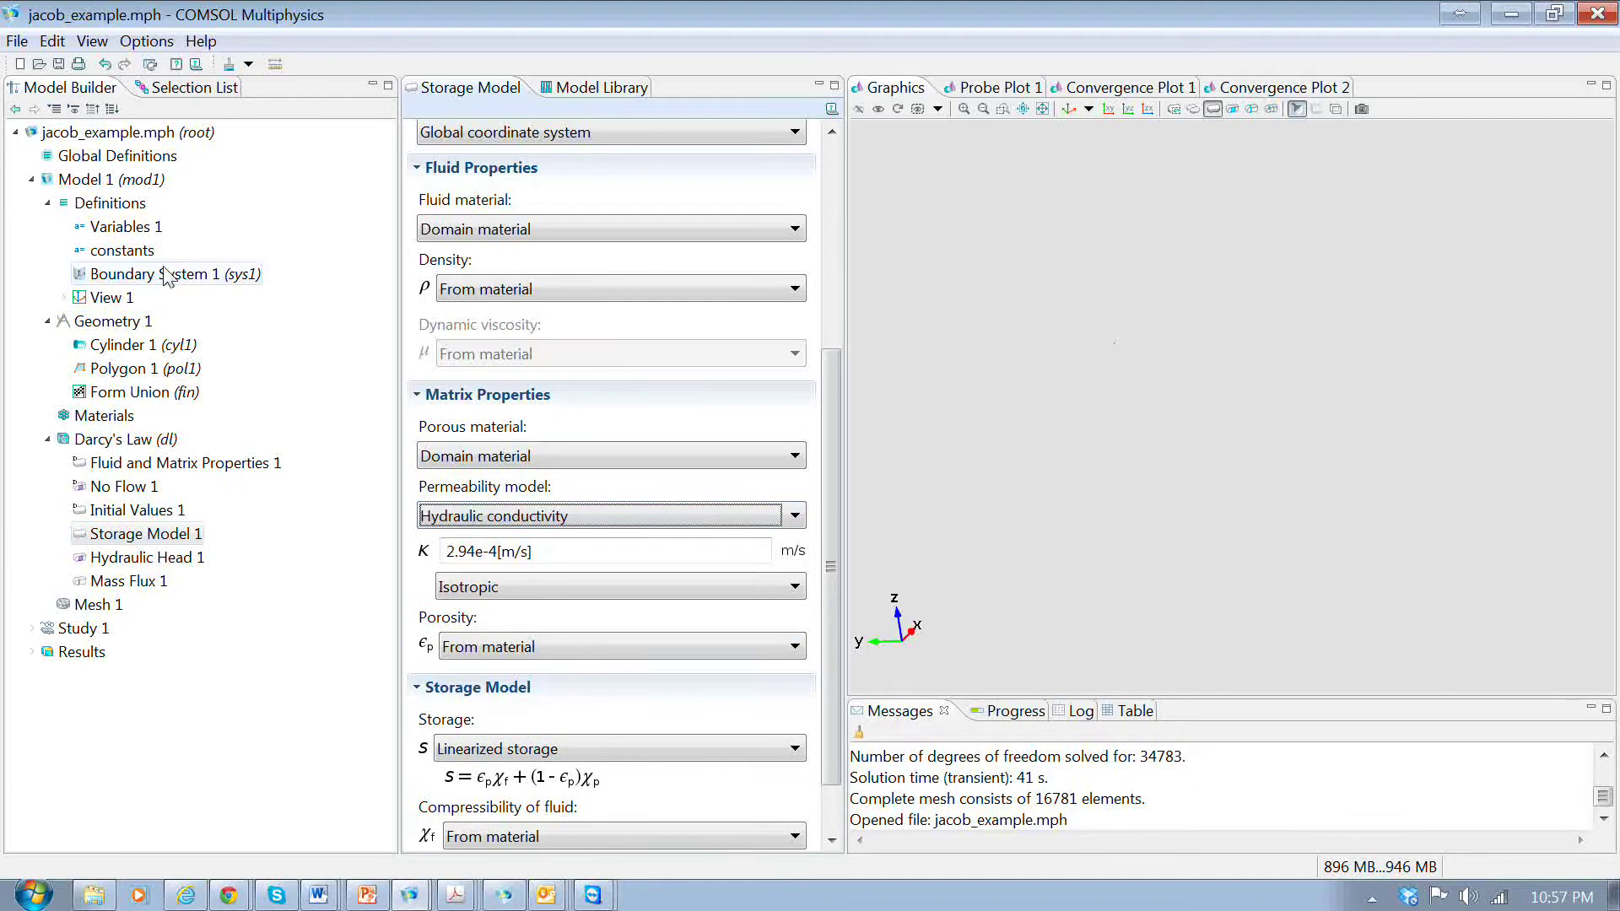
pyautogui.press('Tab')
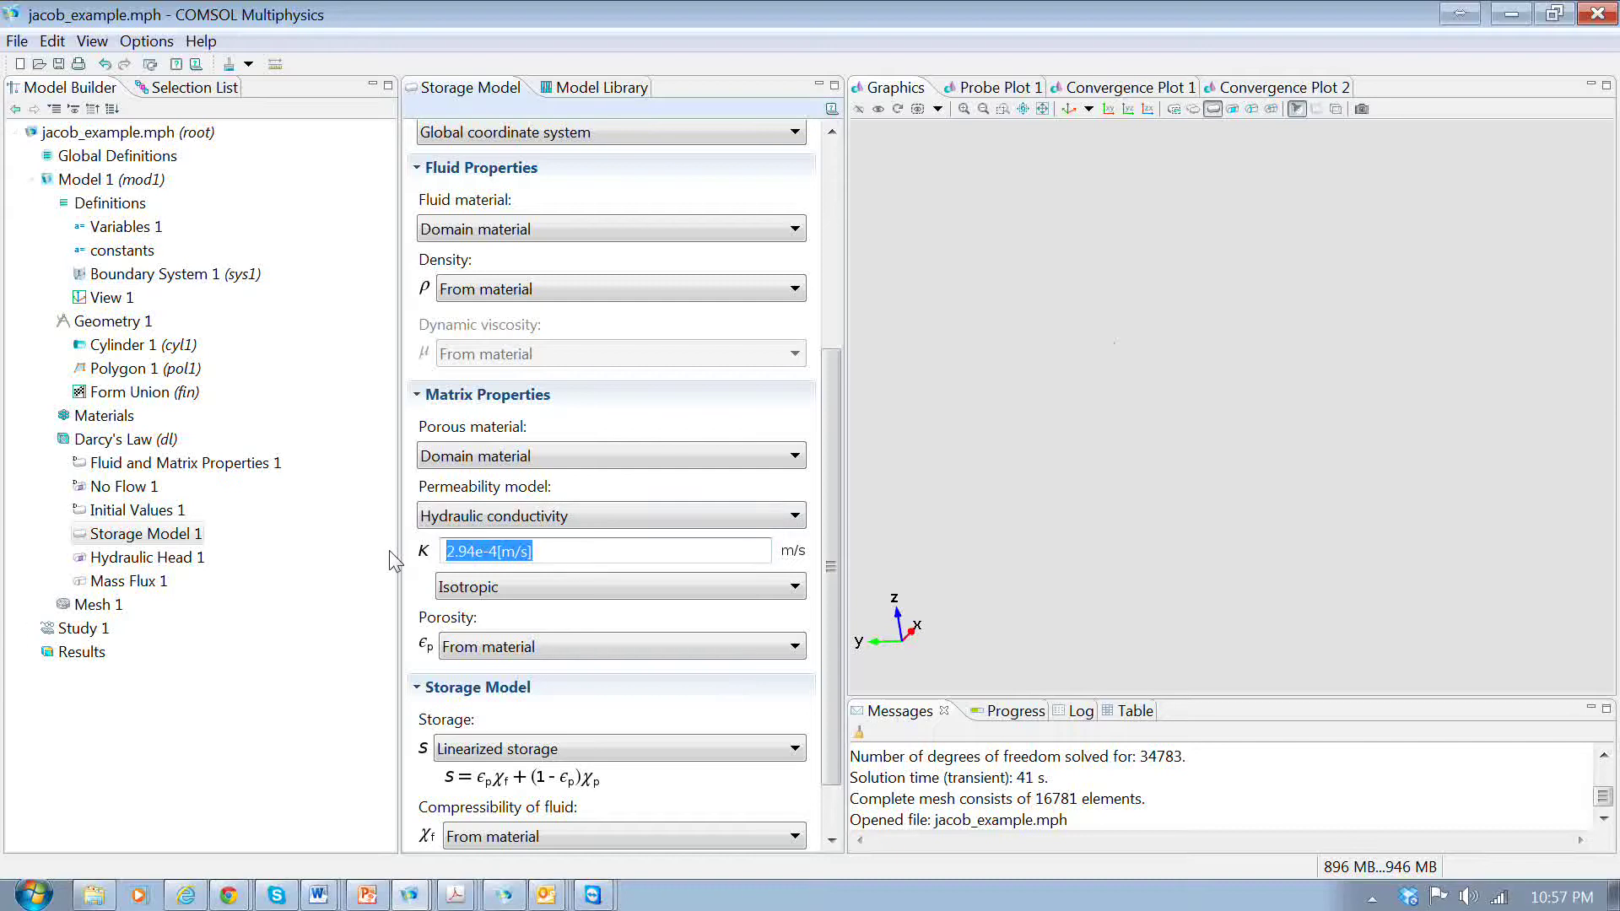
pyautogui.press('BackSpace')
pyautogui.write('K')
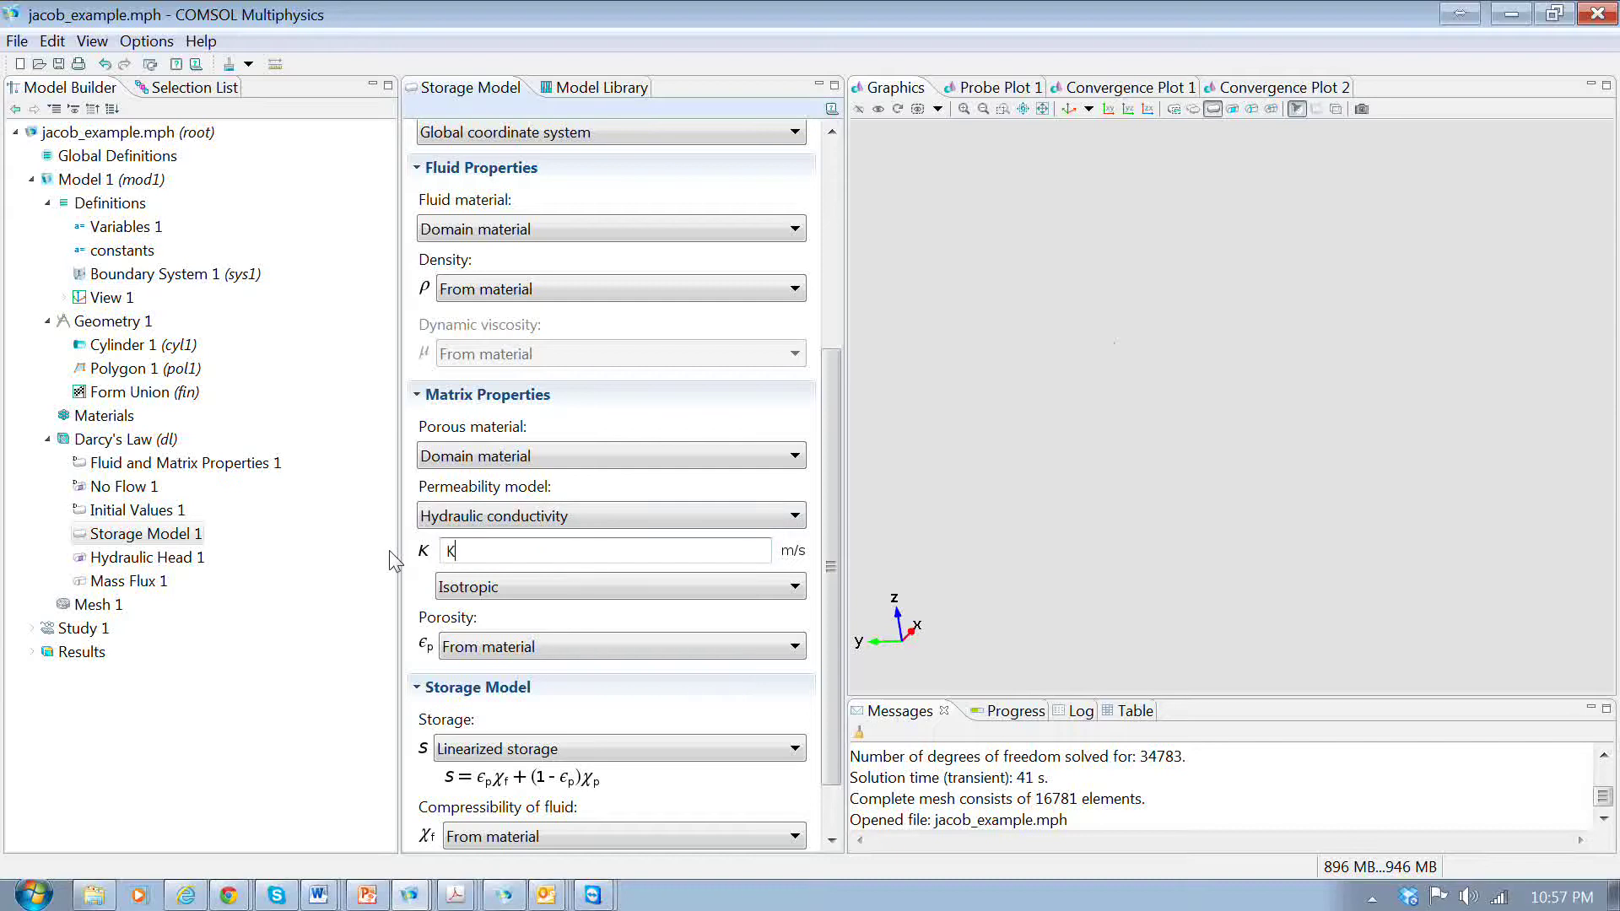
# Set the porosity of Storage Model 1 to User defined with a value of 0.1
pyautogui.click(794, 646)
pyautogui.click(764, 694)
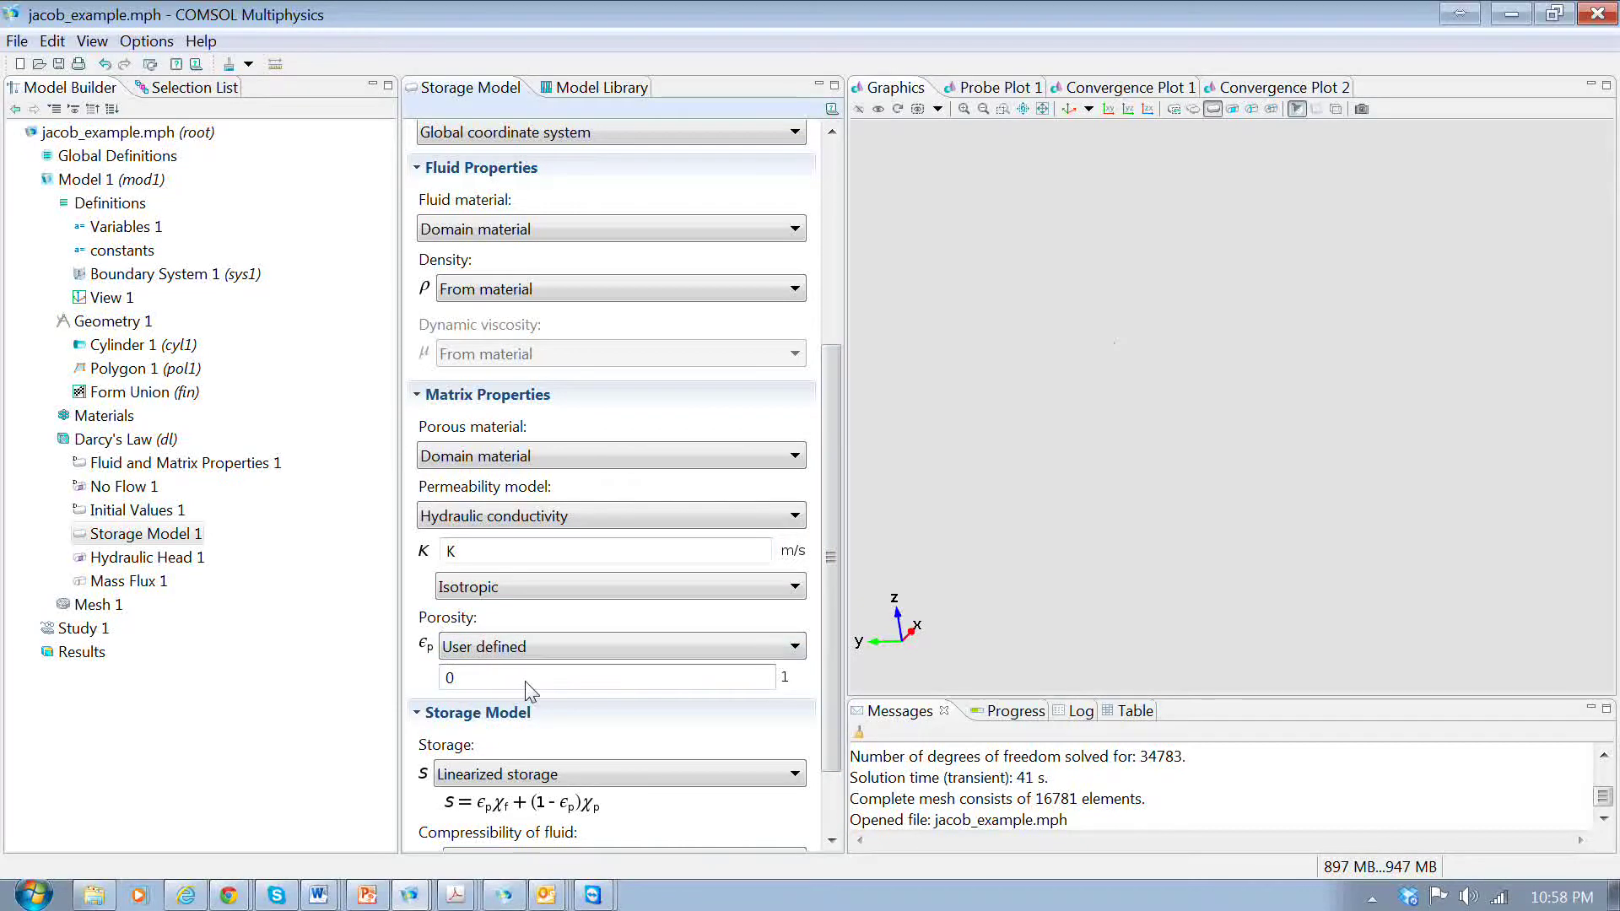
pyautogui.write('1')
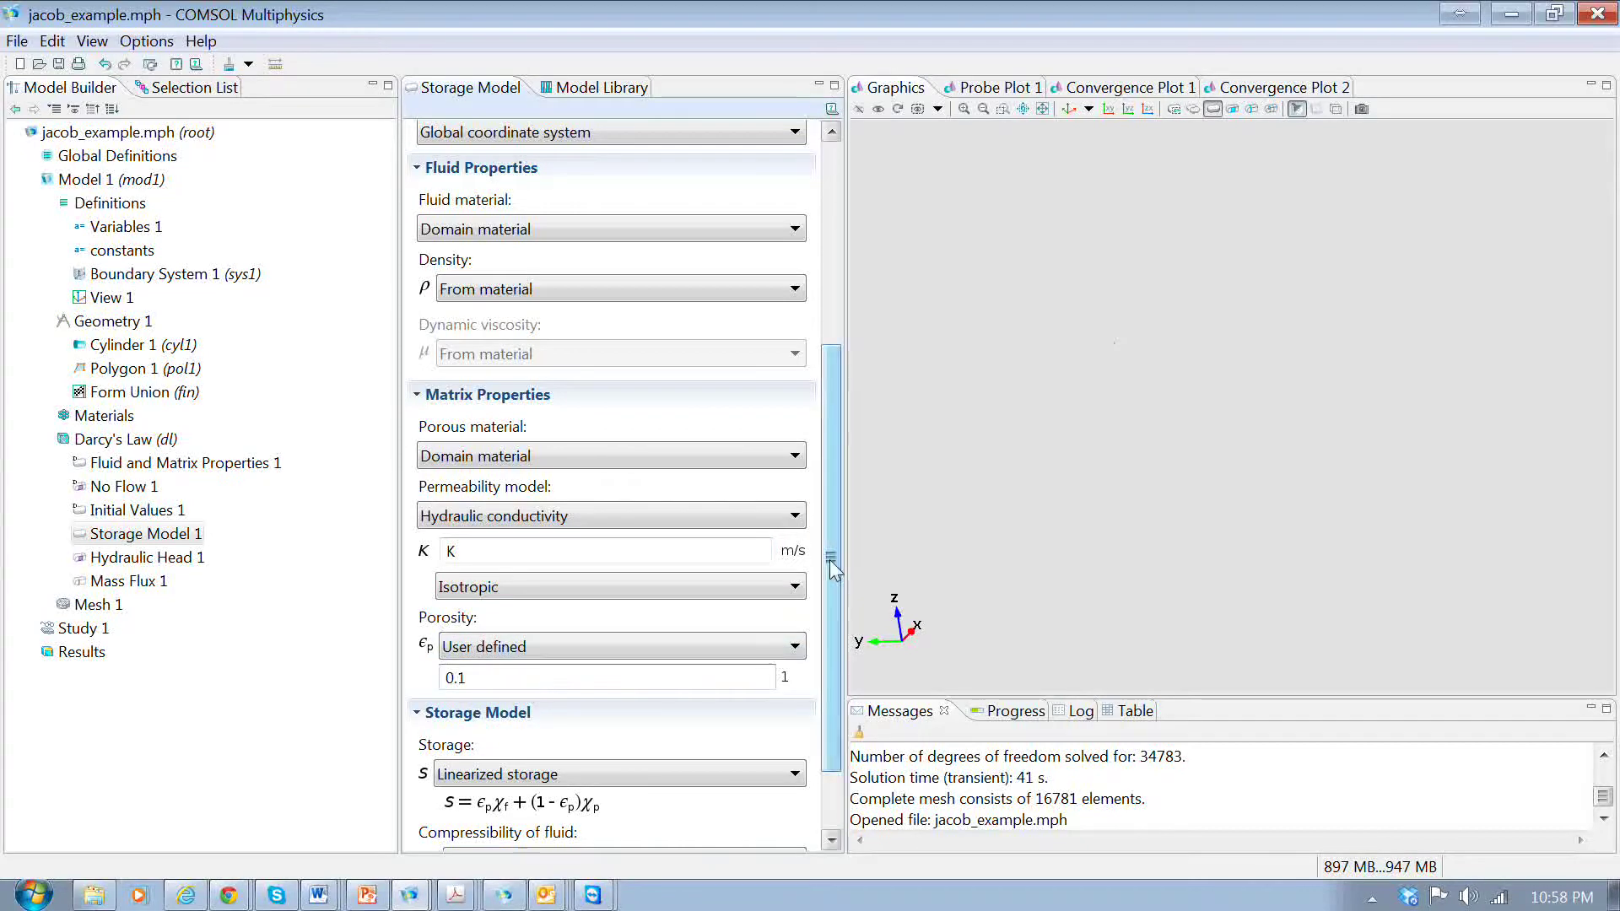
# Change the storage setting of Storage Model 1 to User defined and enter the variable Ss
pyautogui.scroll(-1, 830, 559)
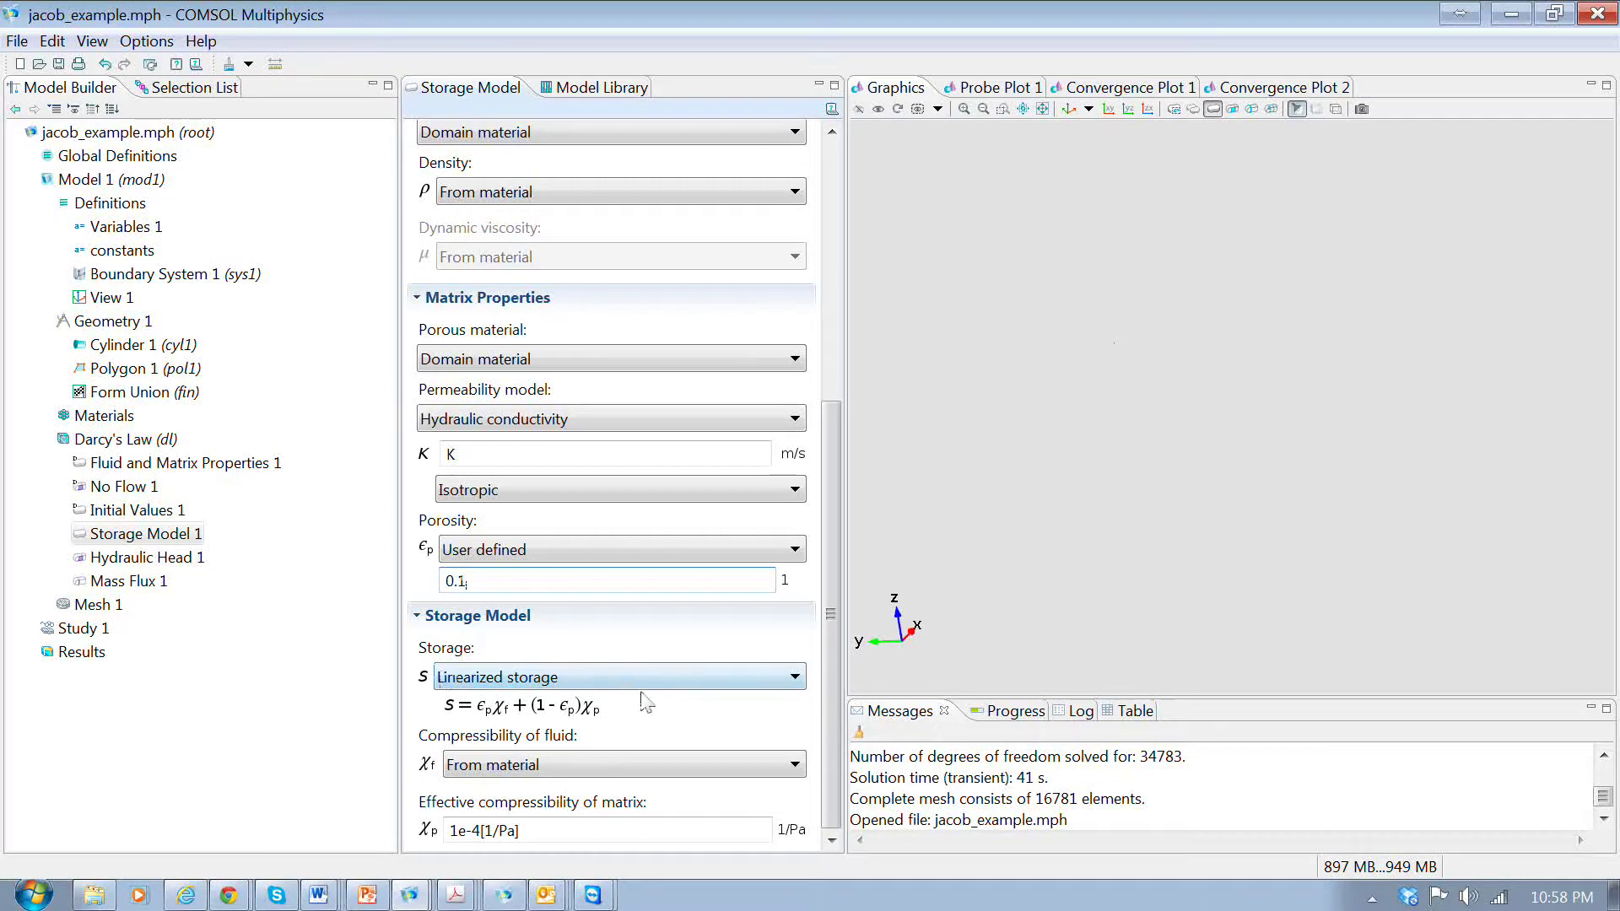
pyautogui.click(796, 677)
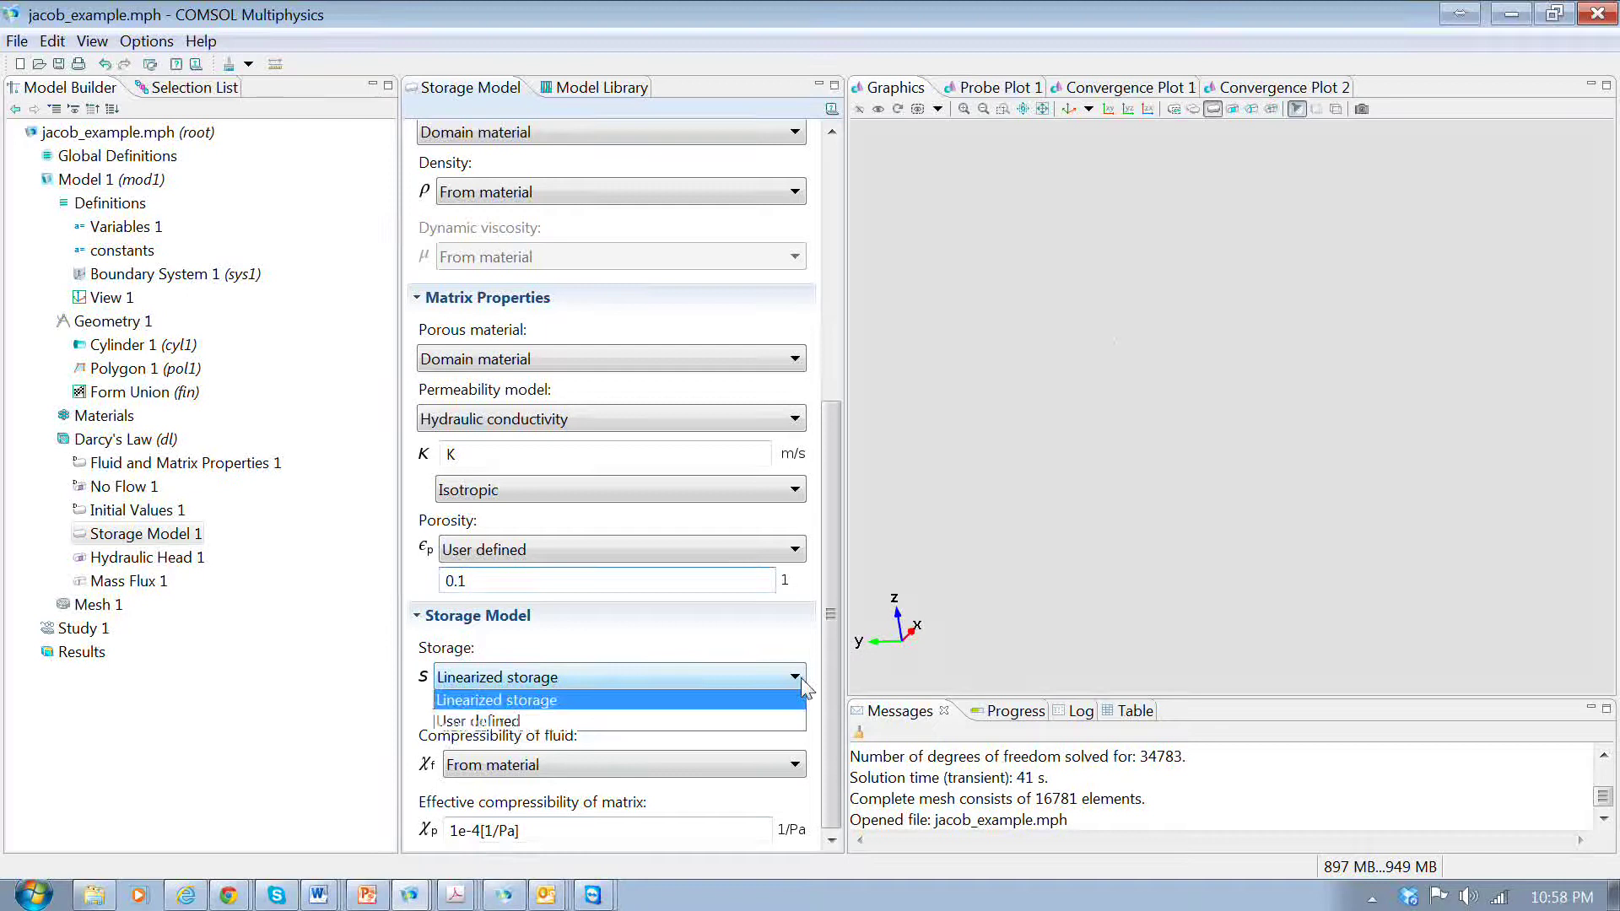
pyautogui.click(740, 724)
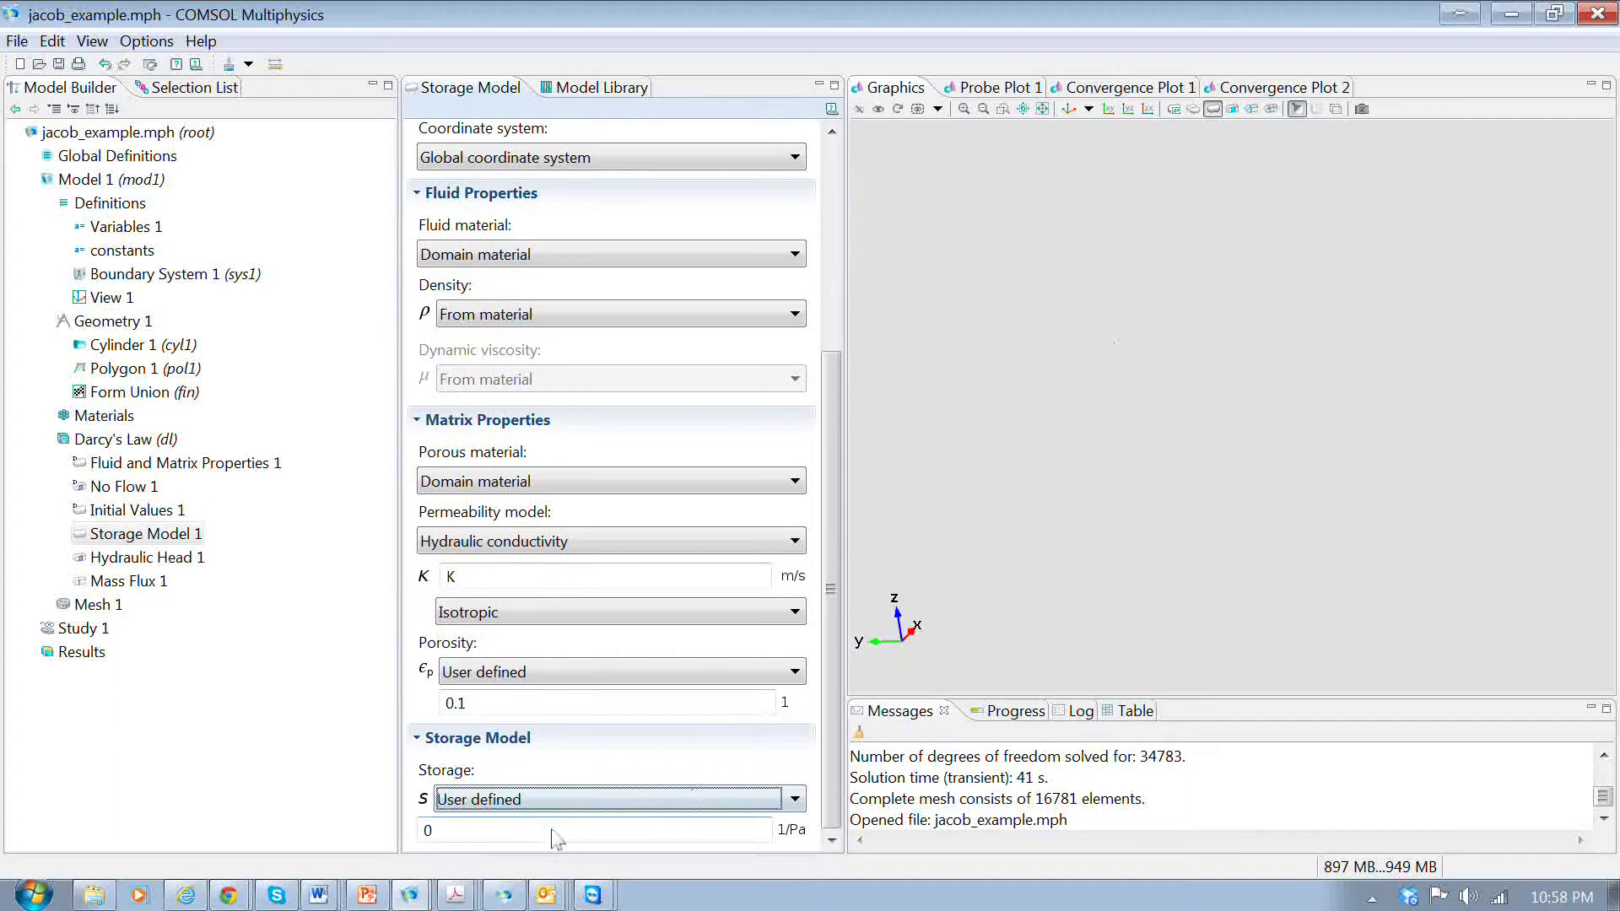
pyautogui.click(466, 835)
pyautogui.press('BackSpace')
pyautogui.write('Ss')
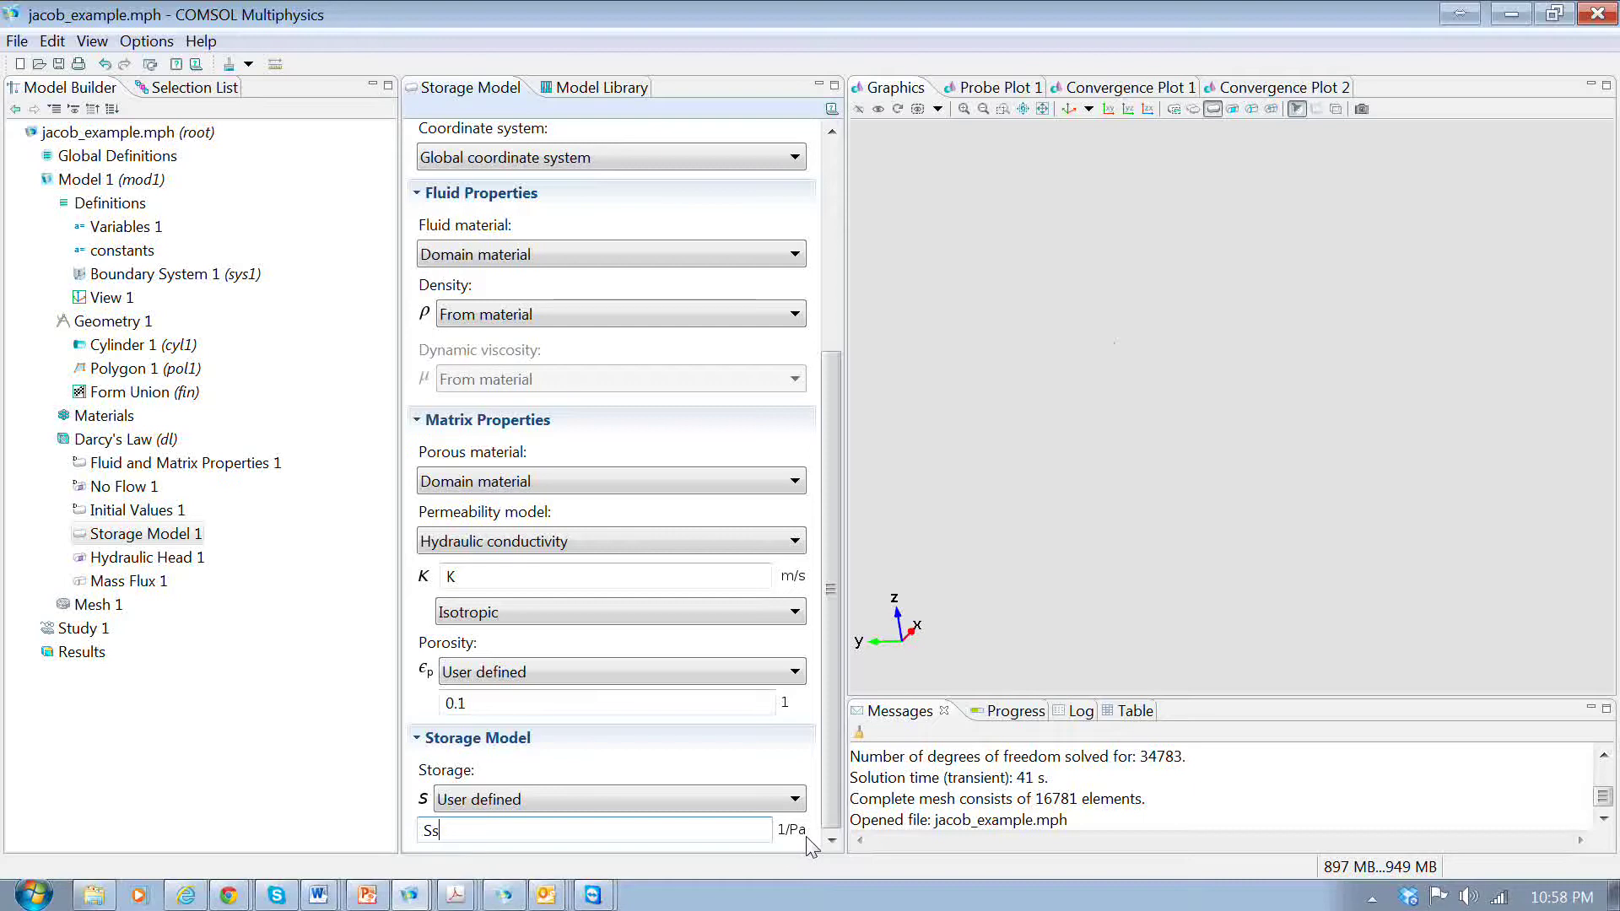
# Change the expression of the constant Ss to 1E-5[1/m]
pyautogui.click(110, 252)
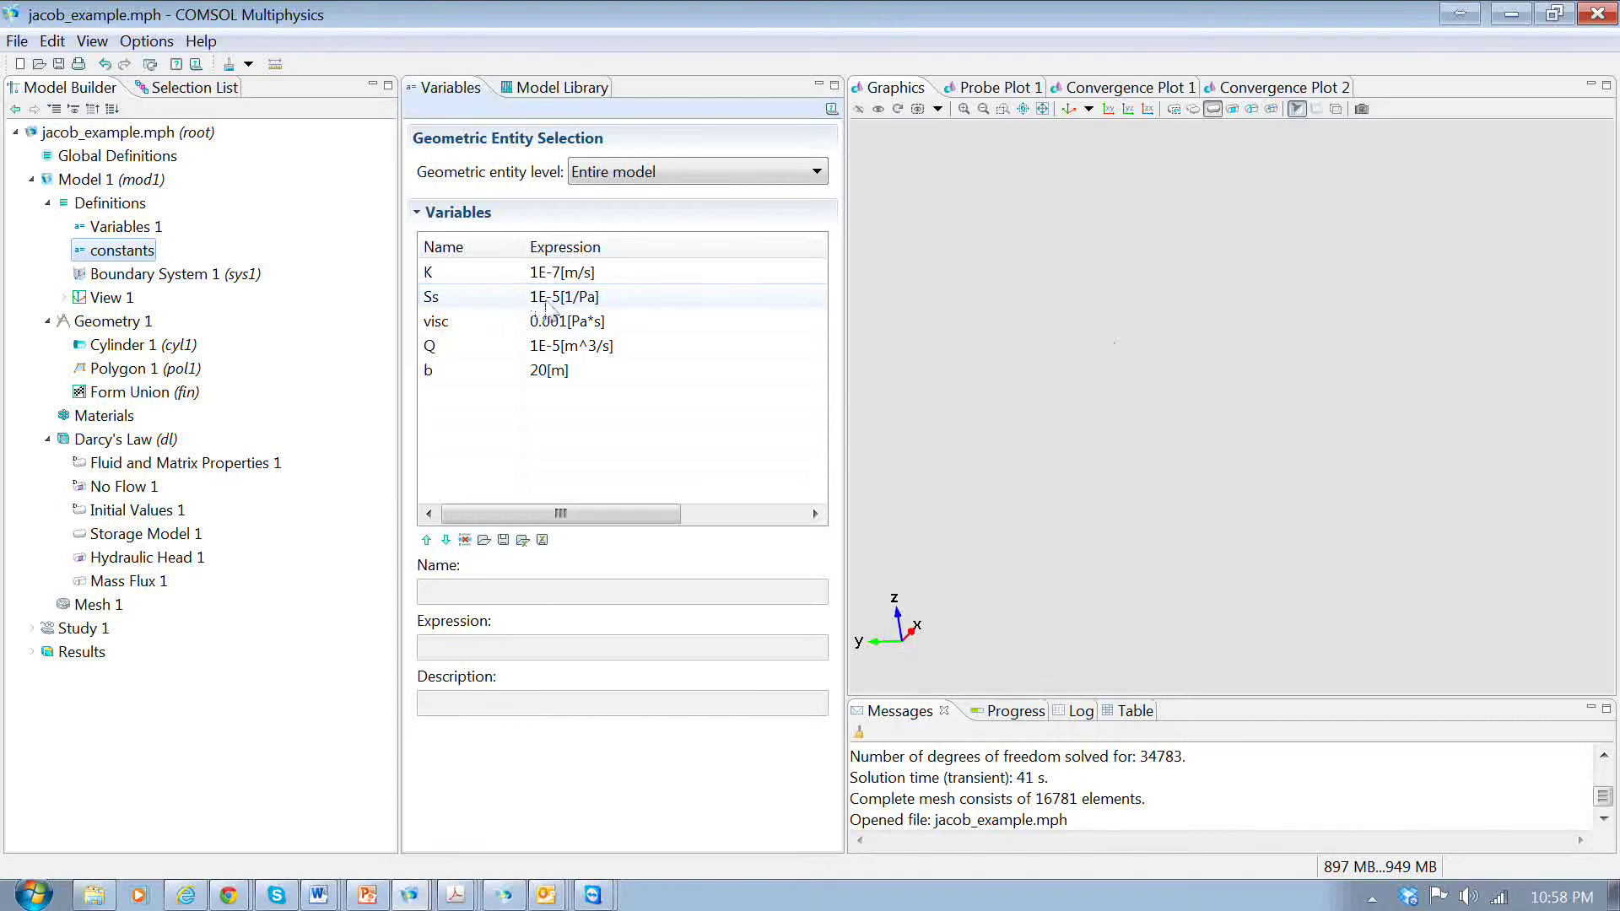
pyautogui.click(575, 304)
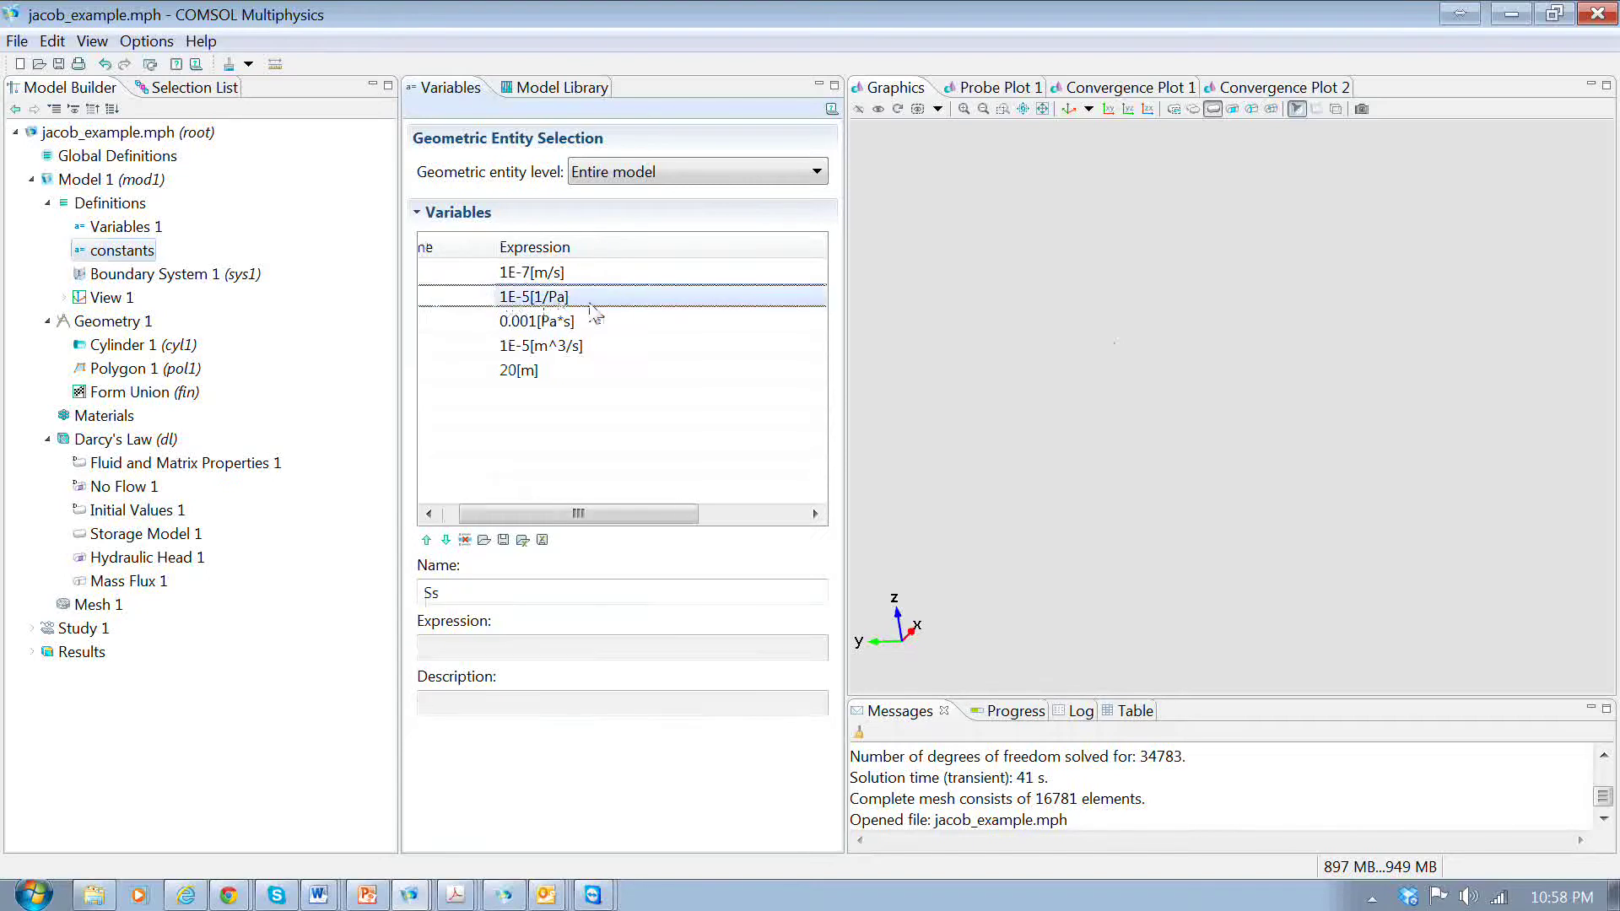
pyautogui.click(567, 302)
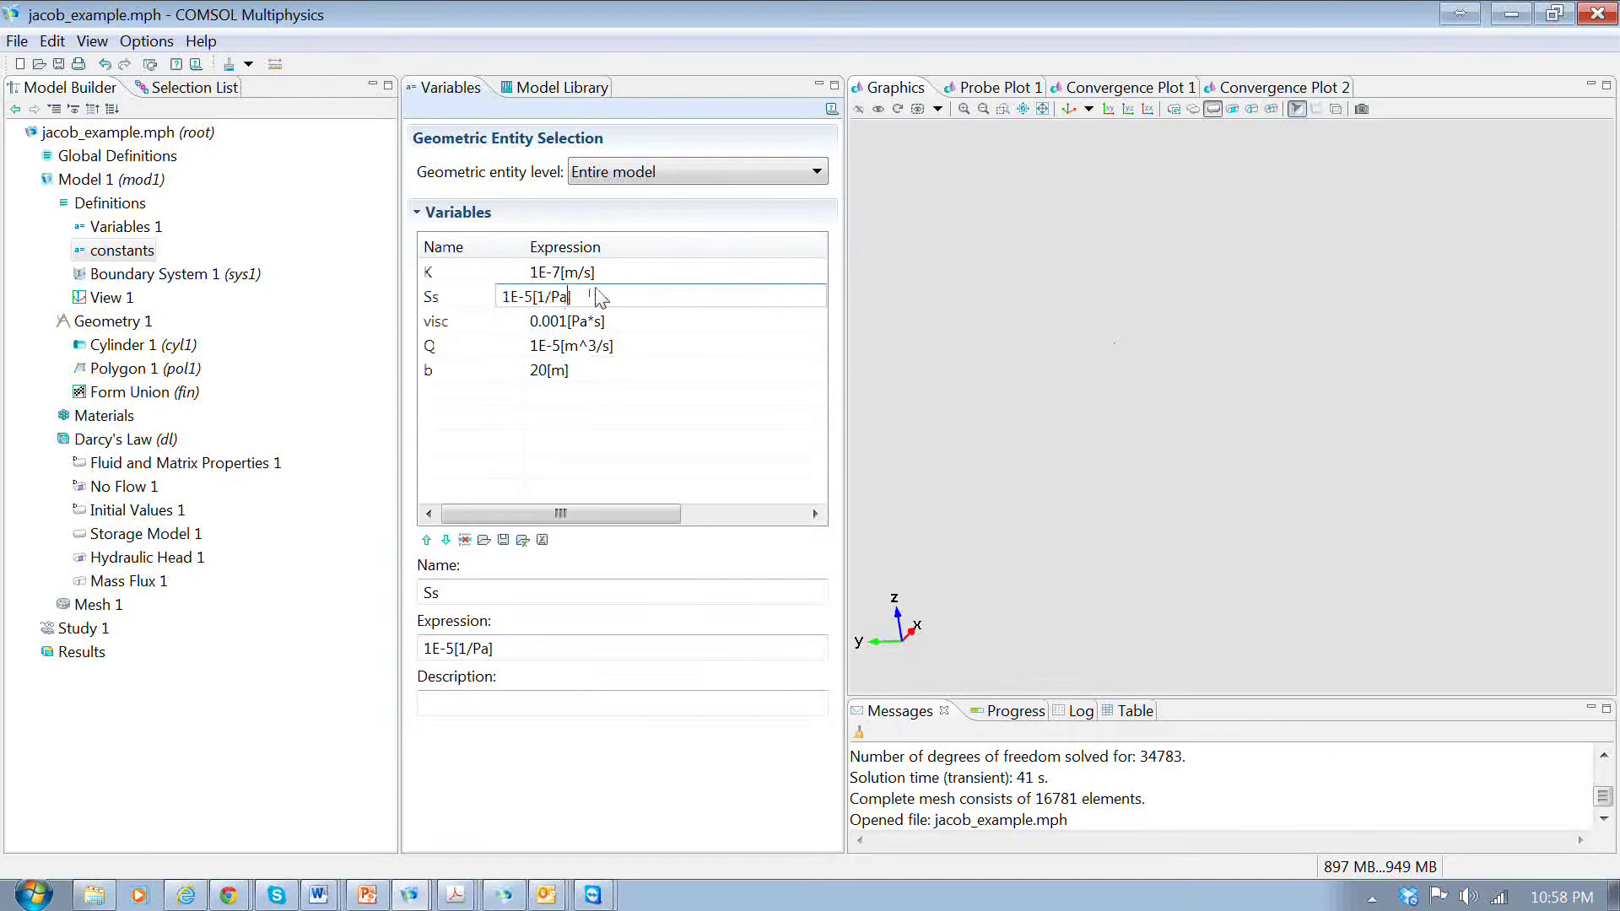
pyautogui.press('BackSpace')
pyautogui.press('BackSpace')
pyautogui.press('BackSpace')
pyautogui.write('m]')
pyautogui.click(601, 328)
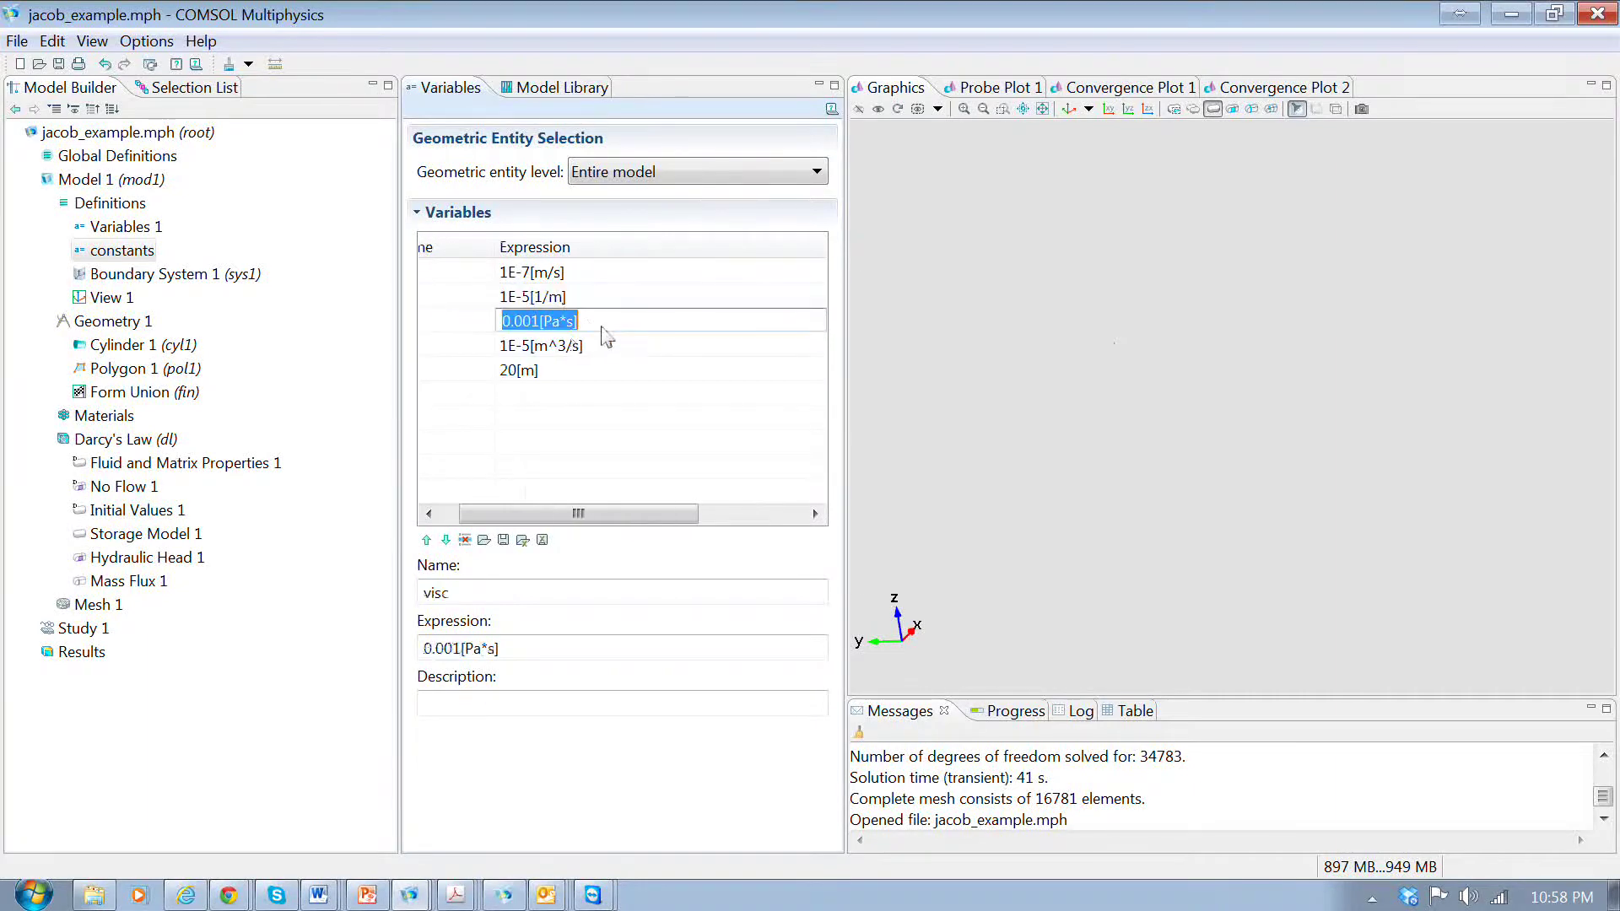
pyautogui.click(540, 297)
pyautogui.click(518, 516)
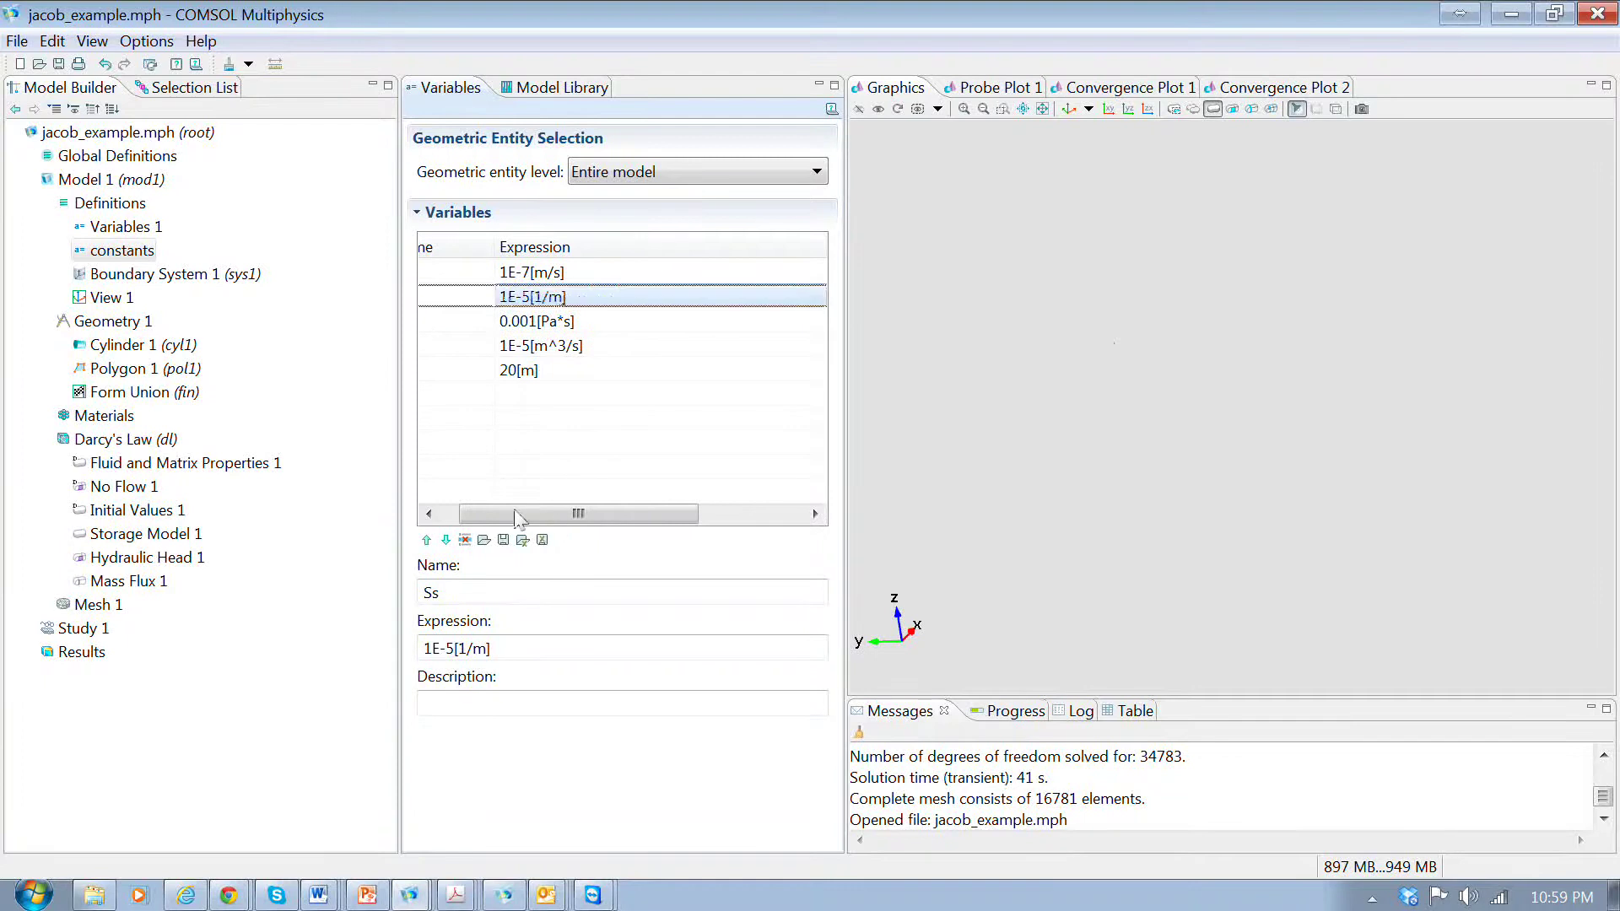
pyautogui.click(429, 514)
pyautogui.click(446, 302)
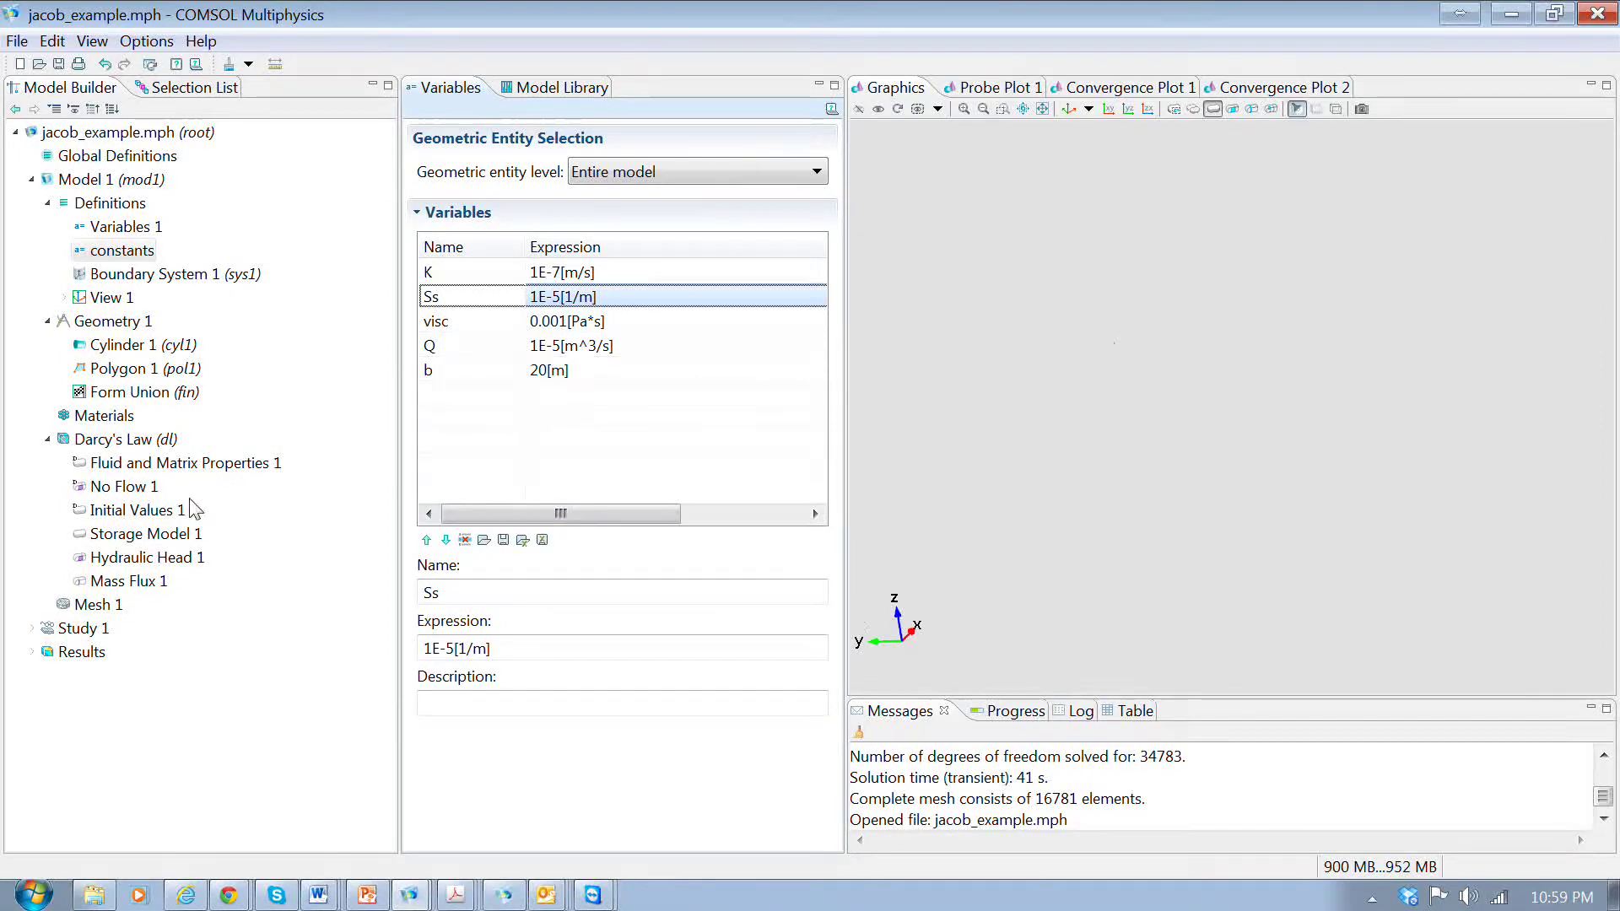
# Set the user-defined storage of Storage Model 1 to Ss/9800
pyautogui.click(162, 537)
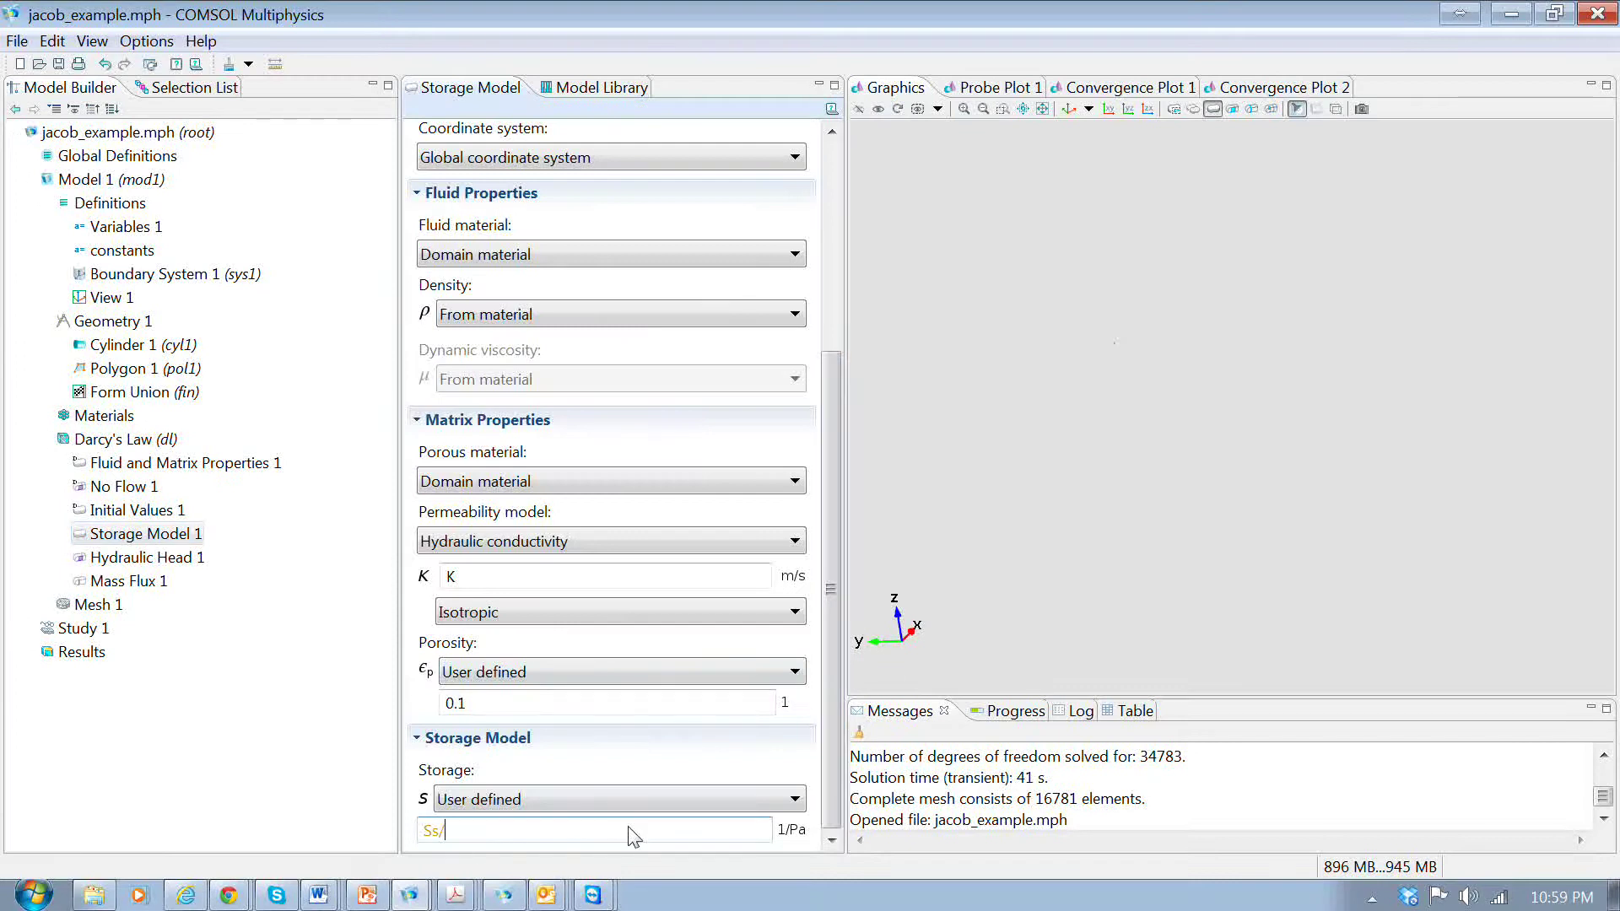
pyautogui.write('98000')
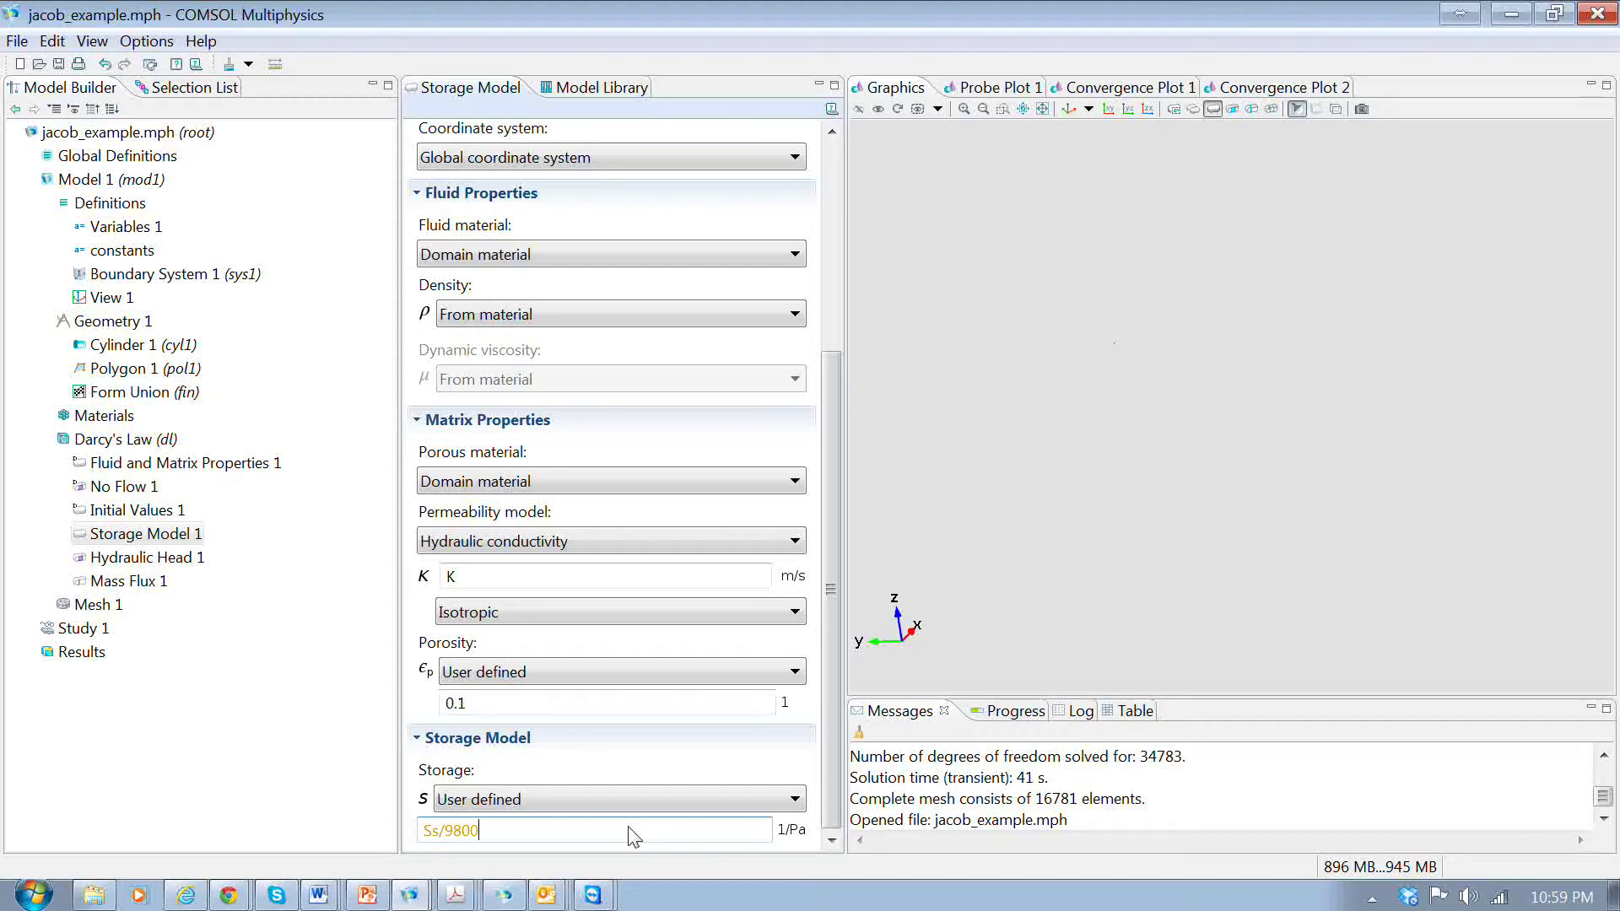
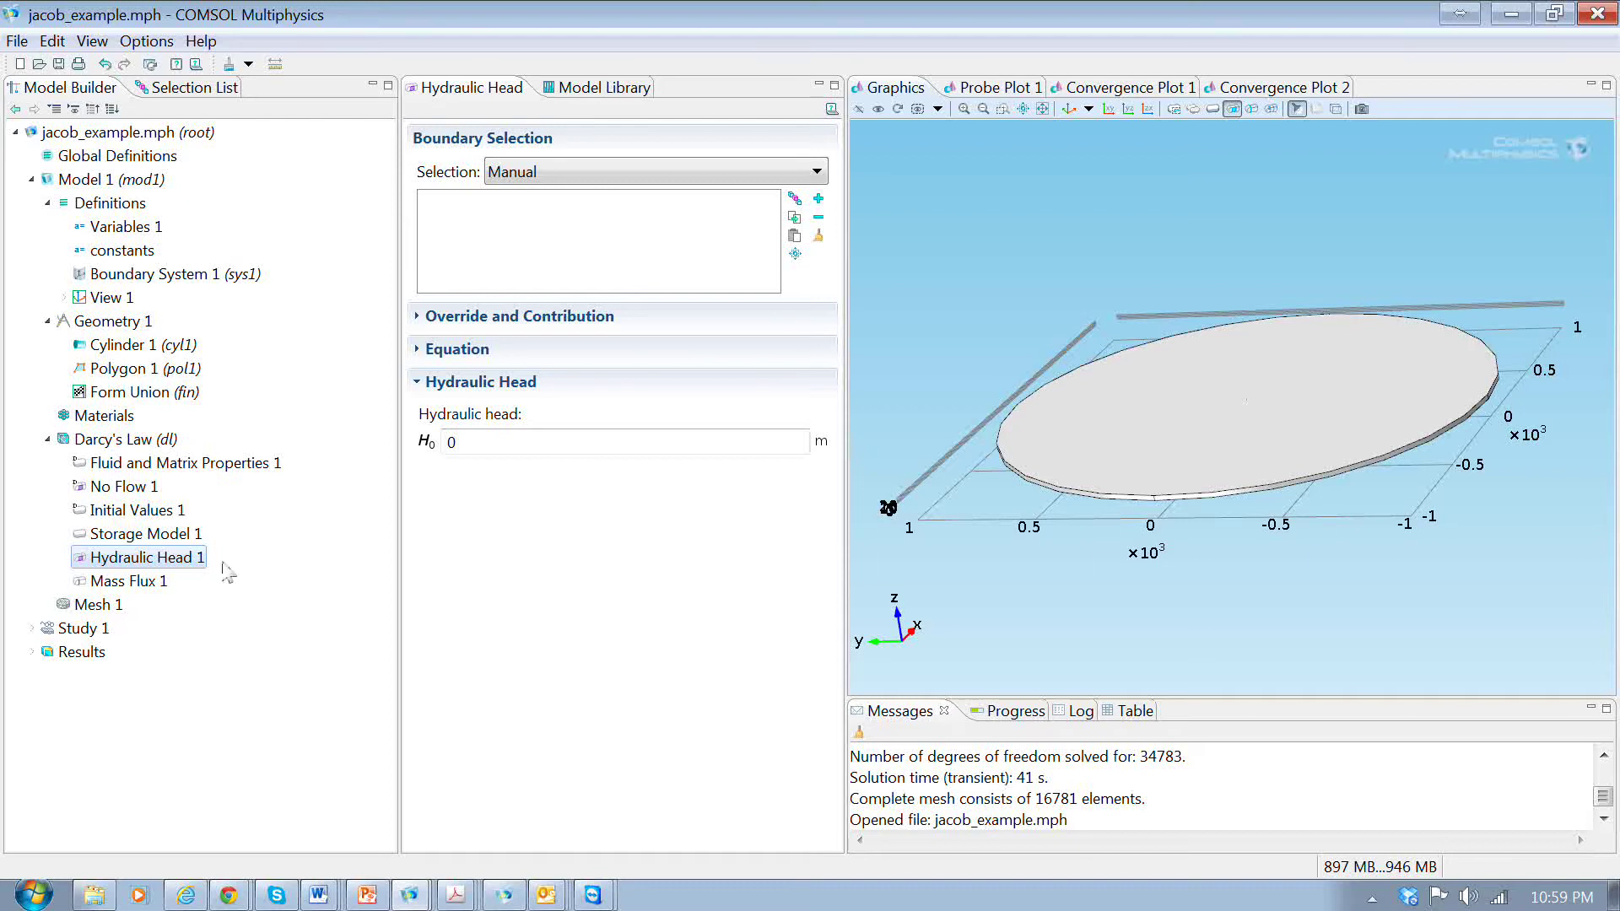
# Apply Mass Flux 1 to the well edge at the disk's center and set its inward mass flux to Q*rho/b
pyautogui.click(148, 582)
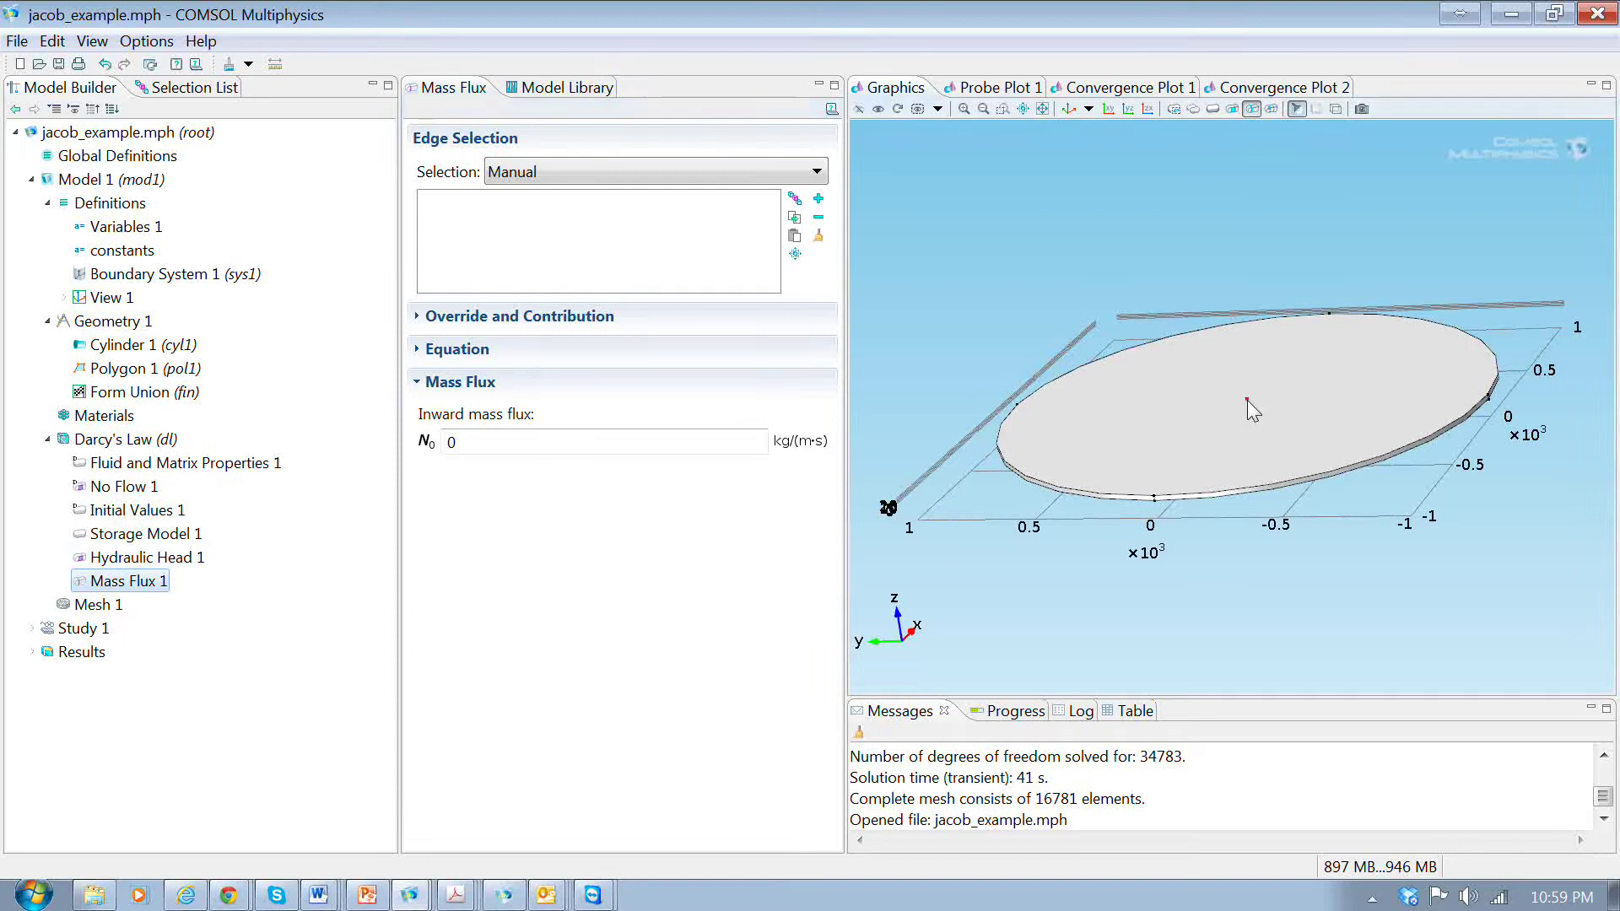
pyautogui.click(818, 200)
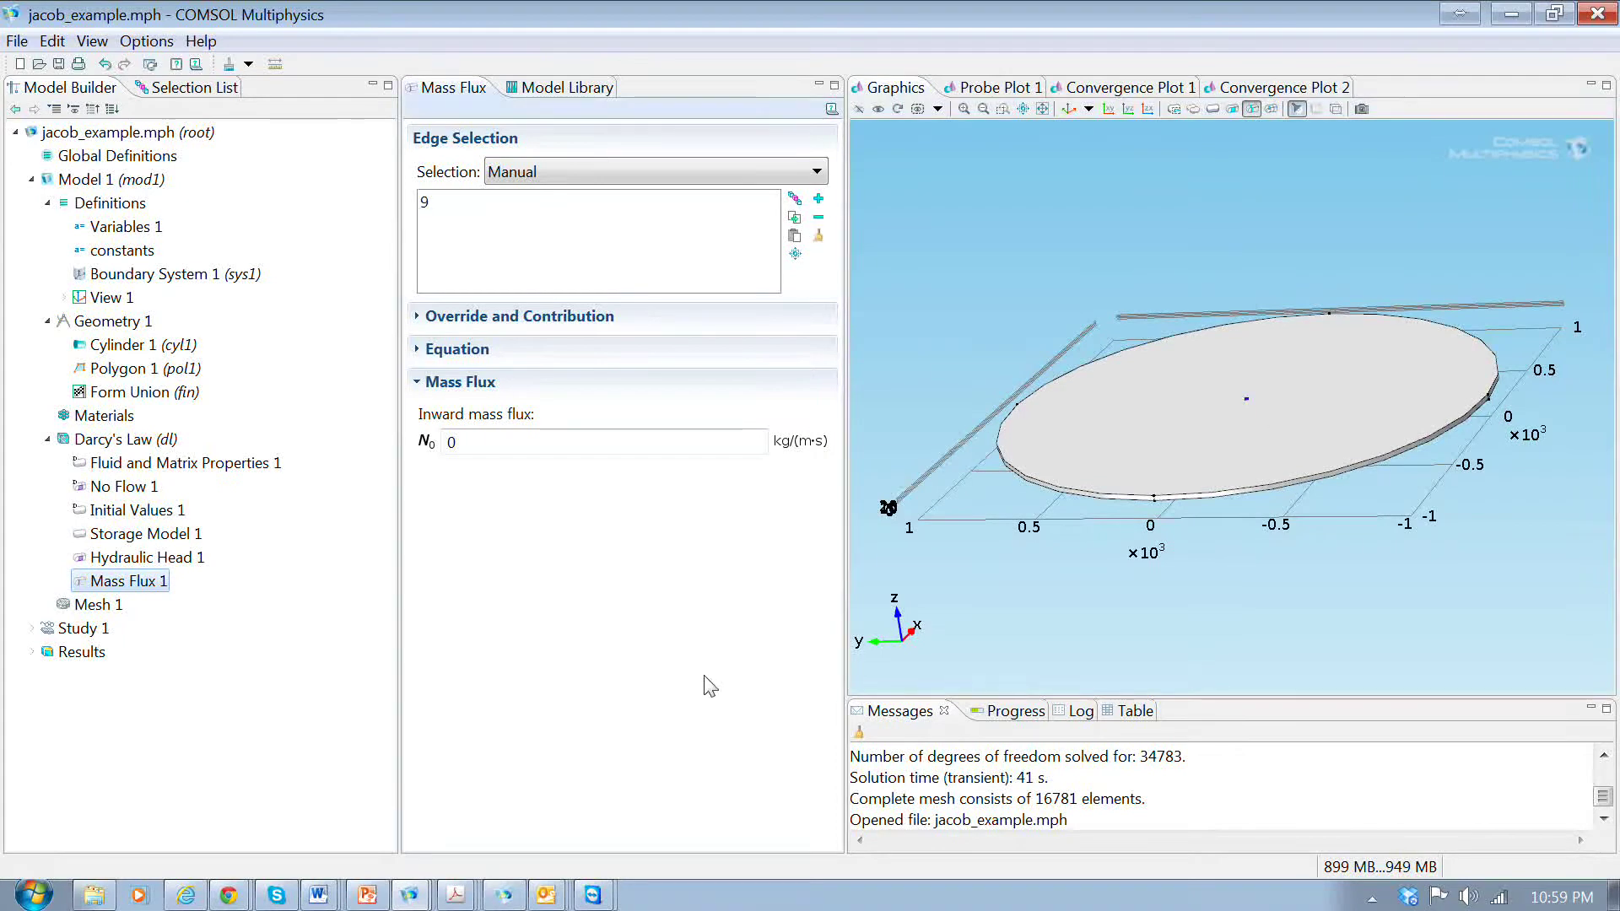
pyautogui.click(493, 450)
pyautogui.press('BackSpace')
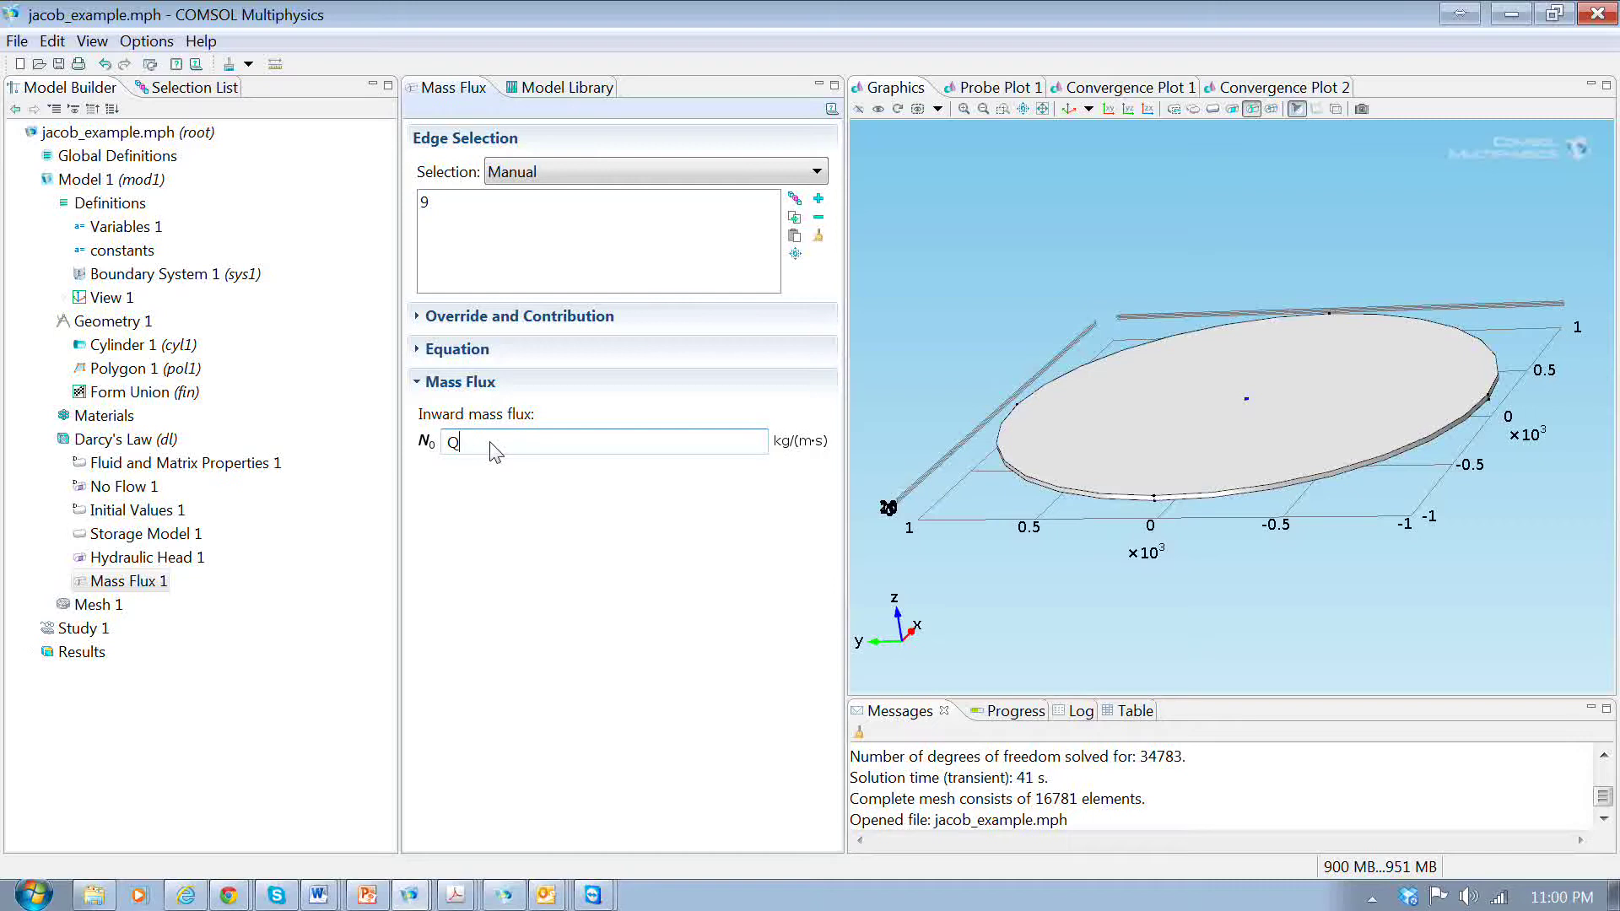
pyautogui.write('Q8')
pyautogui.write('rho')
pyautogui.write('/b')
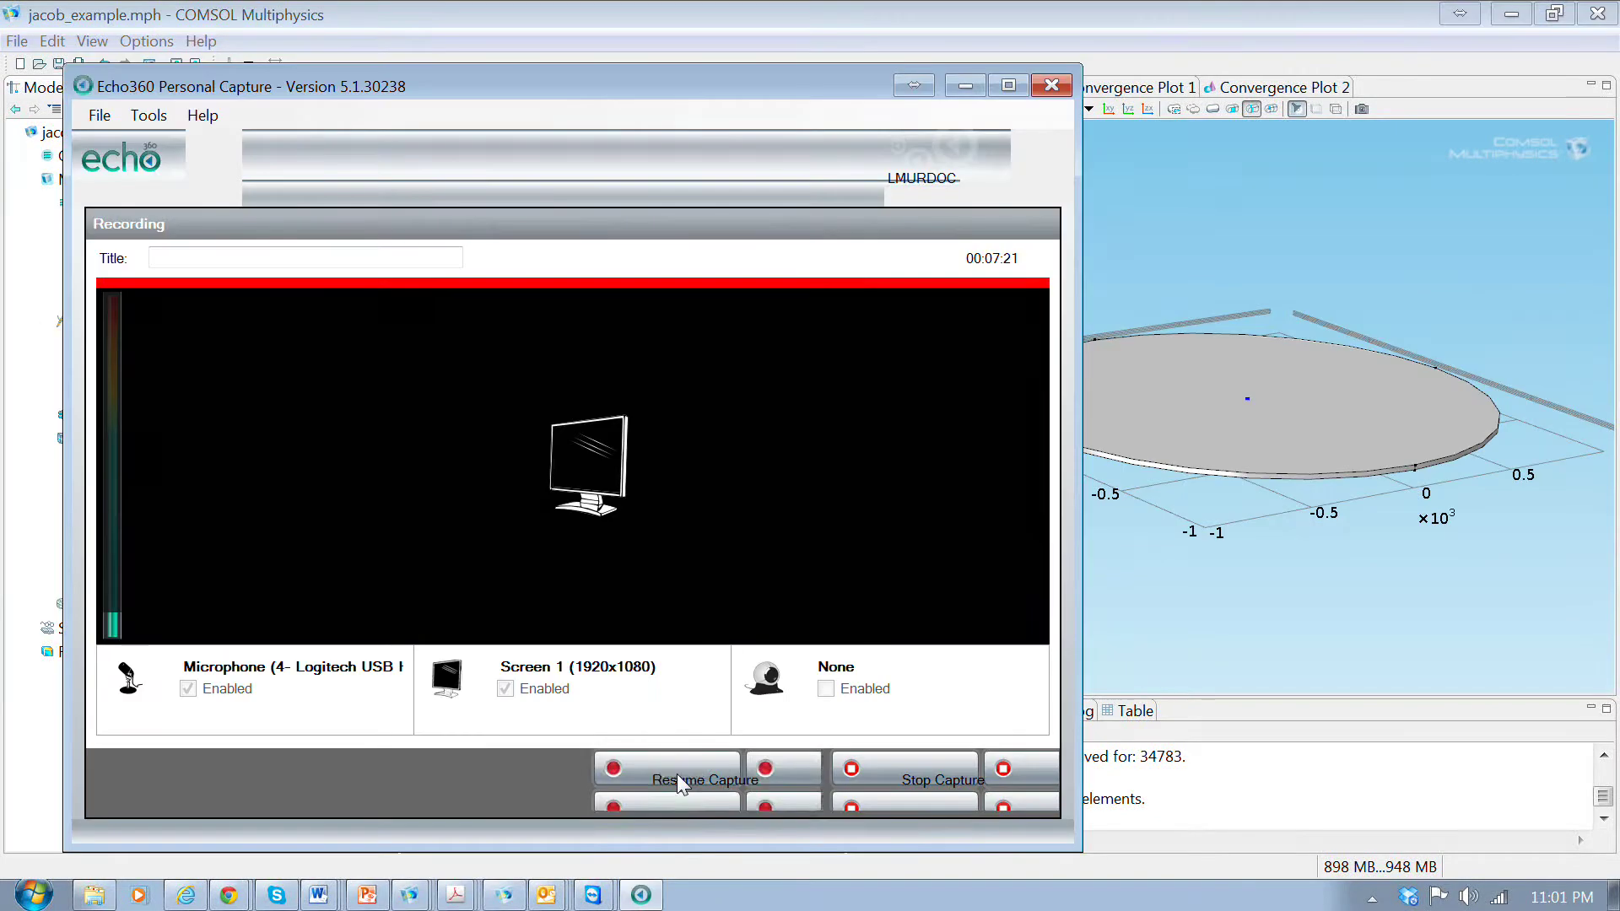
pyautogui.click(676, 773)
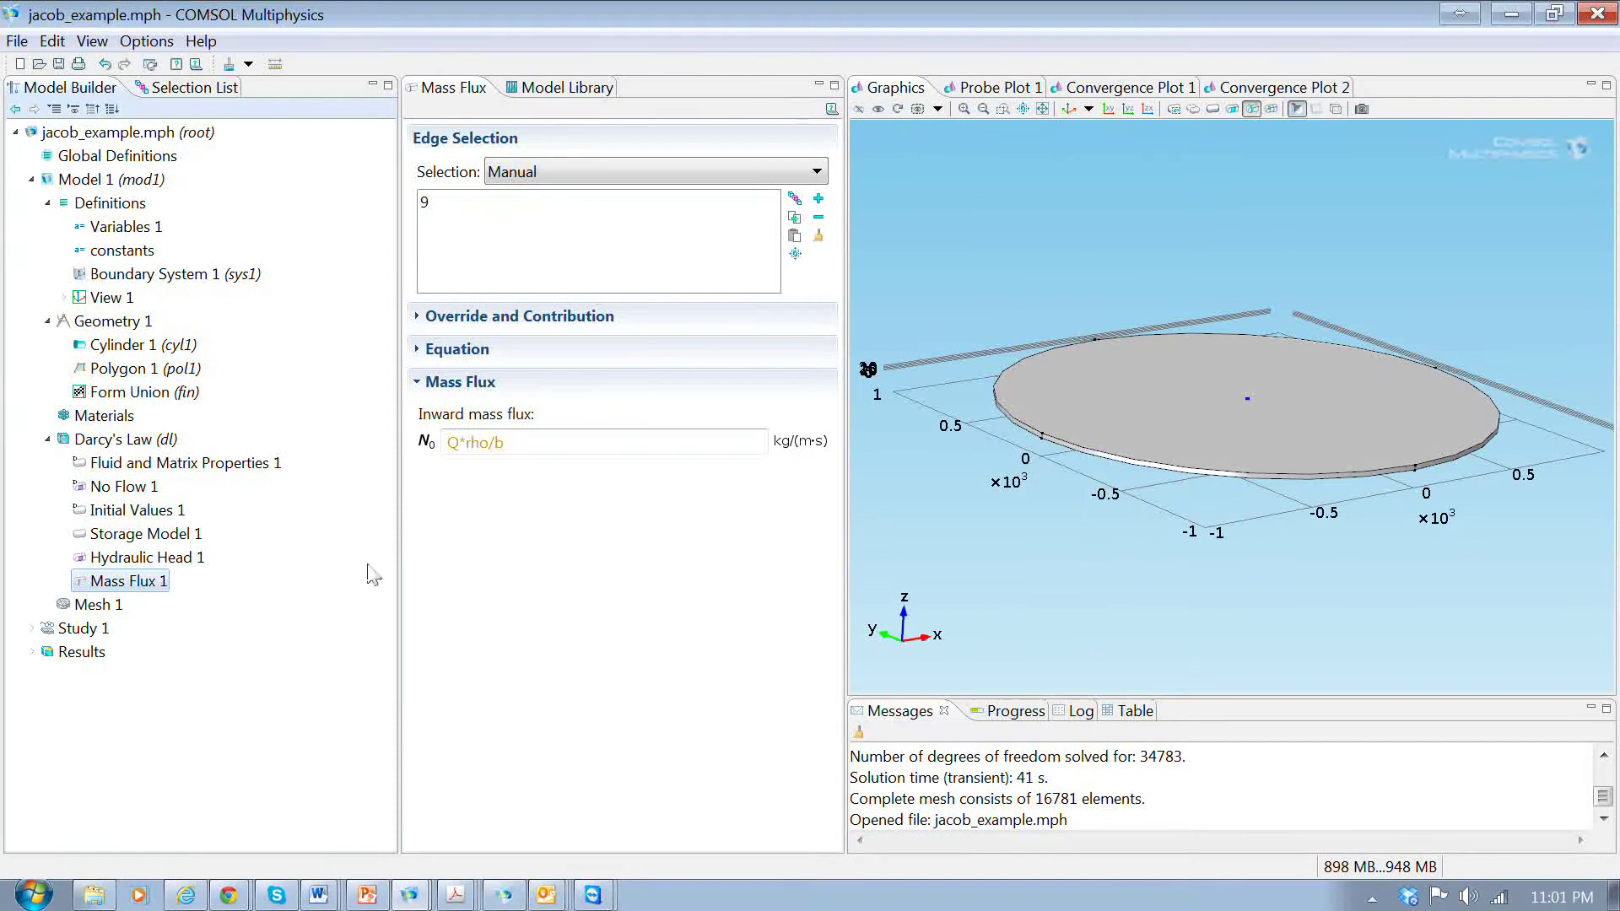
# Build Mesh 1 and inspect its elements across the disk's surface and through its thickness at the rim
pyautogui.click(106, 615)
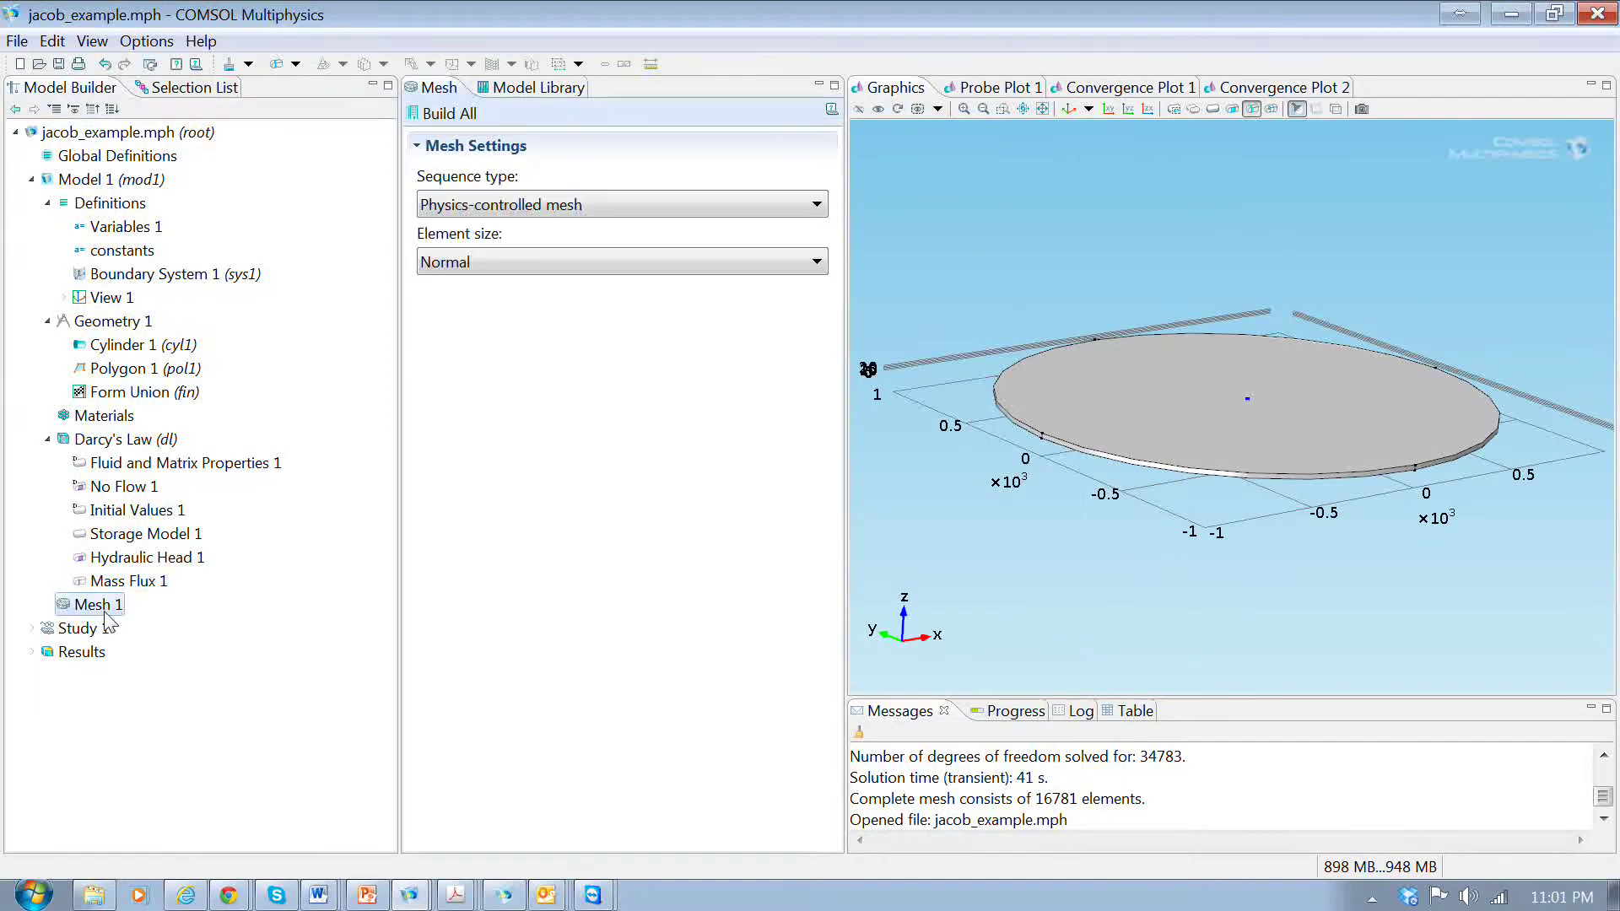
pyautogui.click(449, 114)
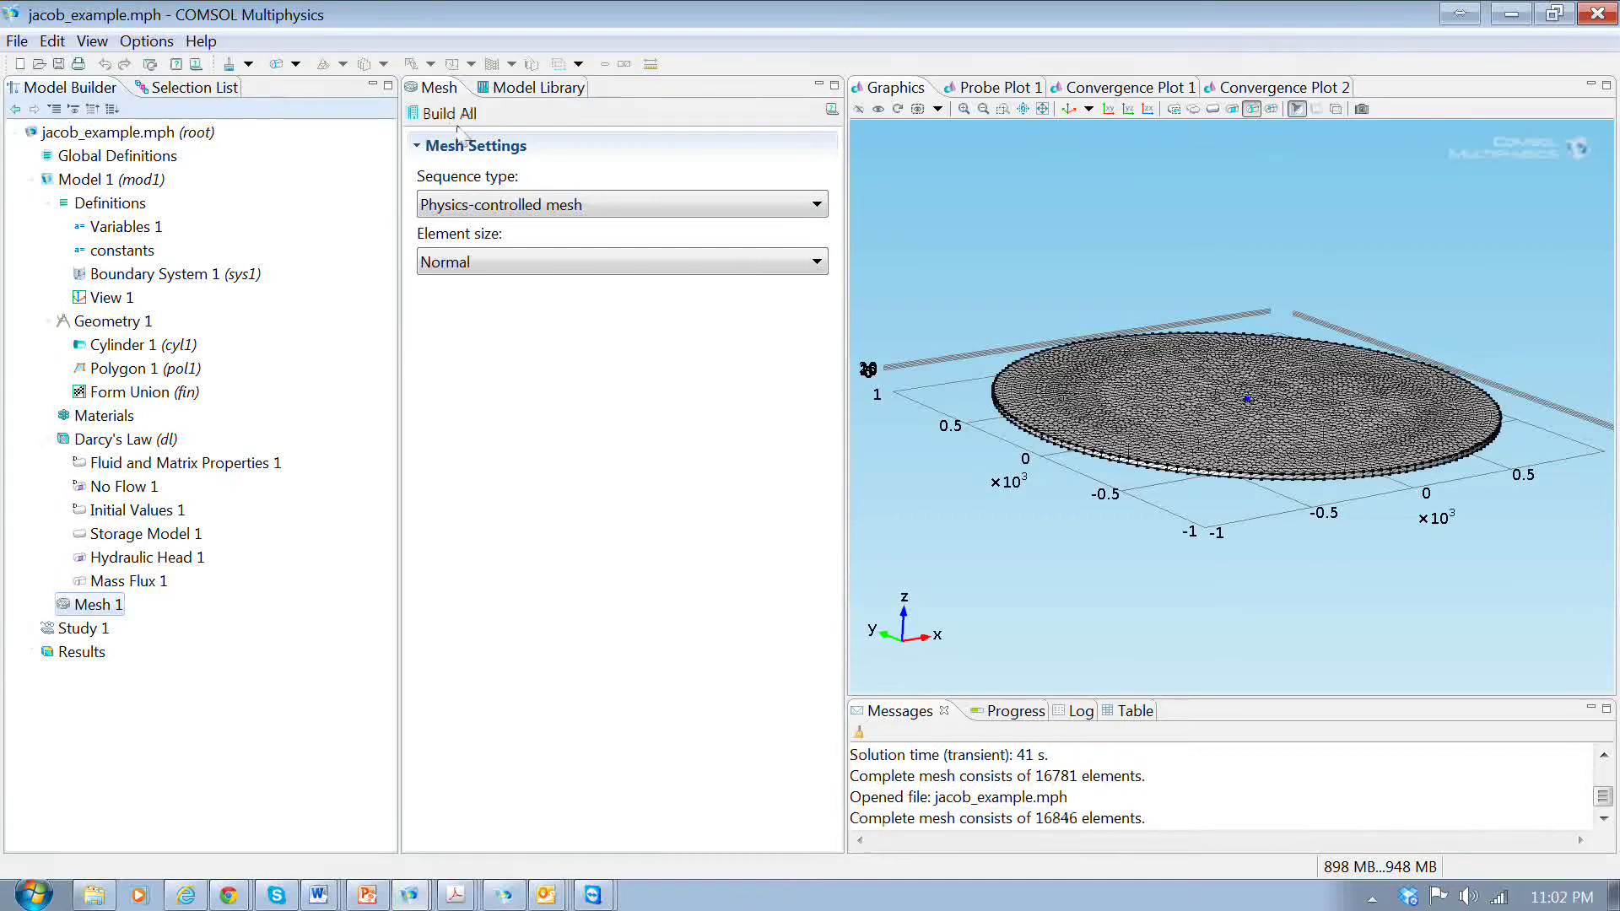
pyautogui.moveTo(1353, 399); pyautogui.dragTo(1346, 517)
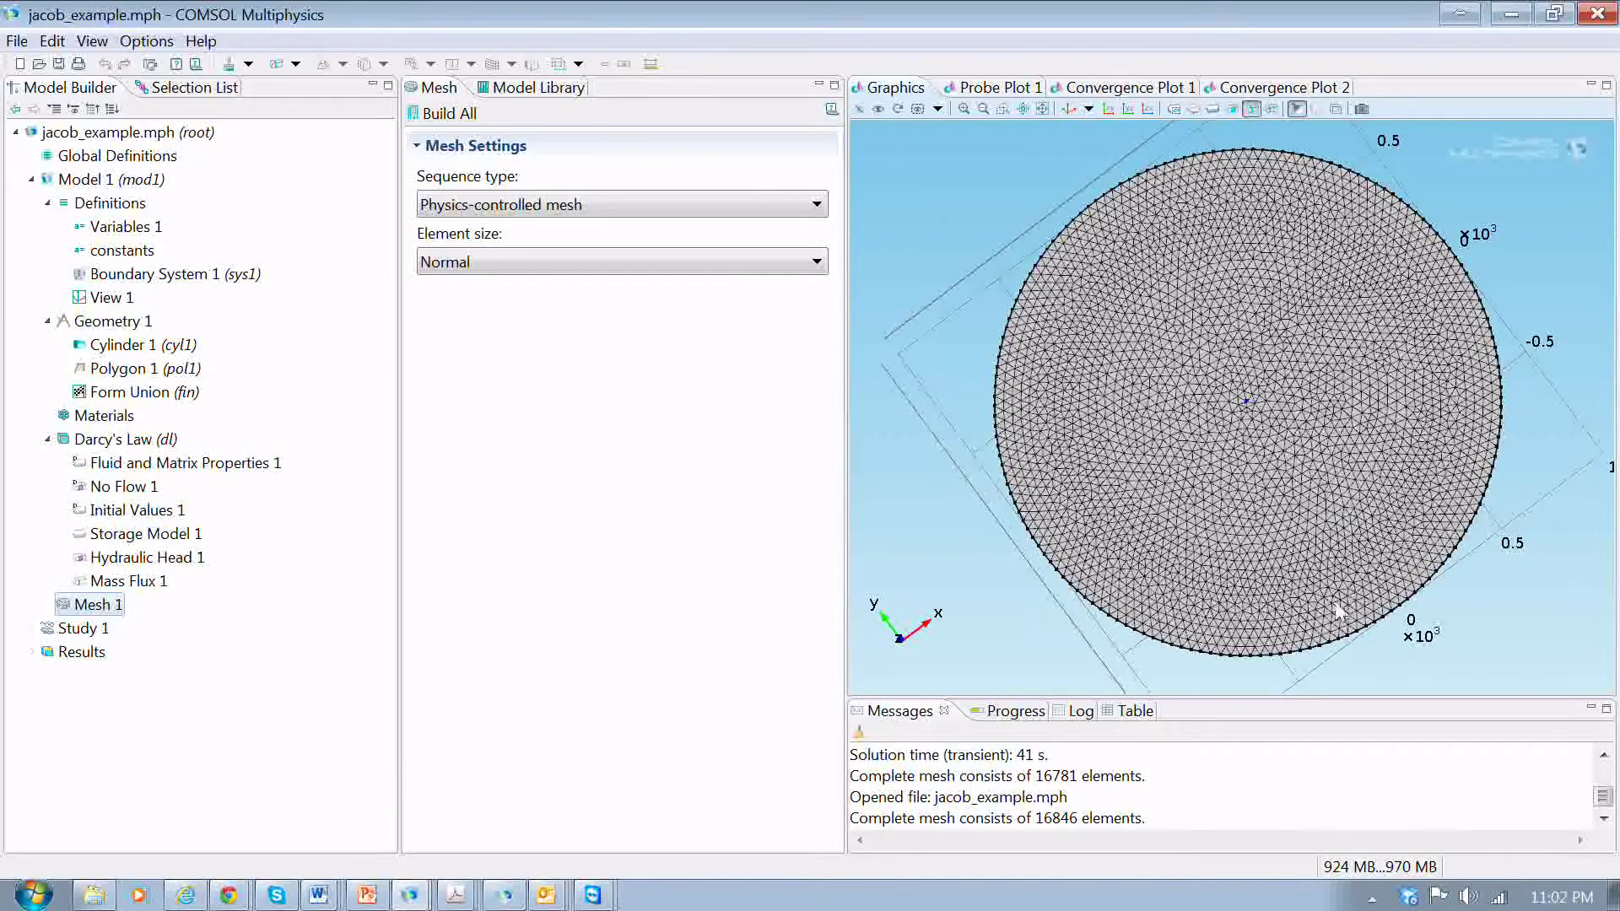
pyautogui.moveTo(1327, 631); pyautogui.dragTo(1348, 496)
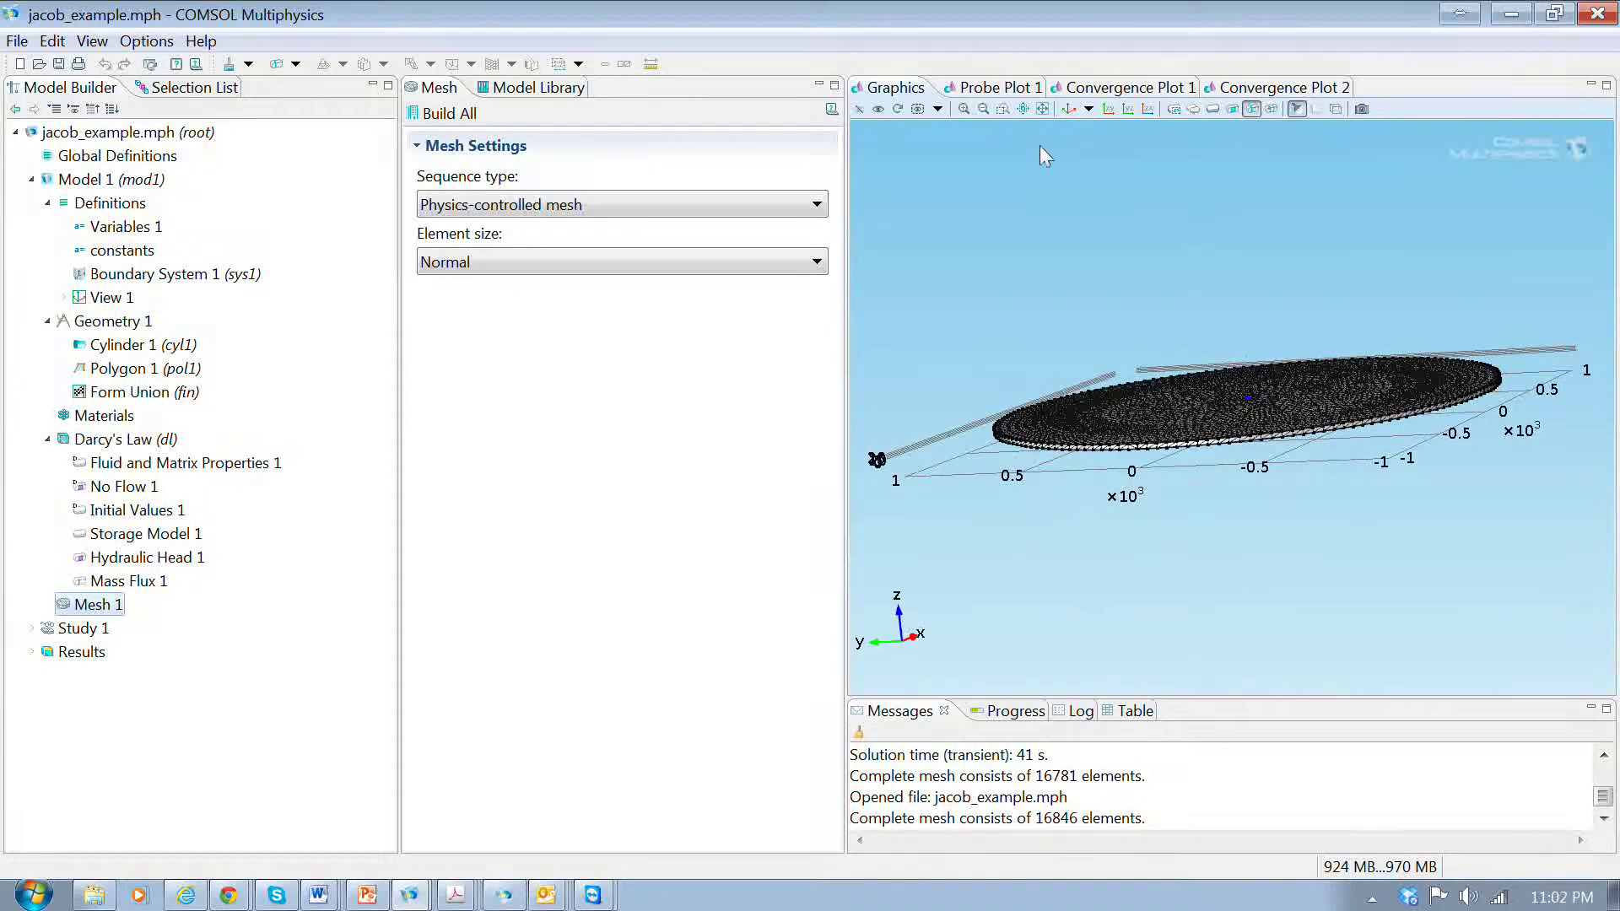
pyautogui.click(1002, 109)
pyautogui.moveTo(1240, 407); pyautogui.dragTo(1328, 481)
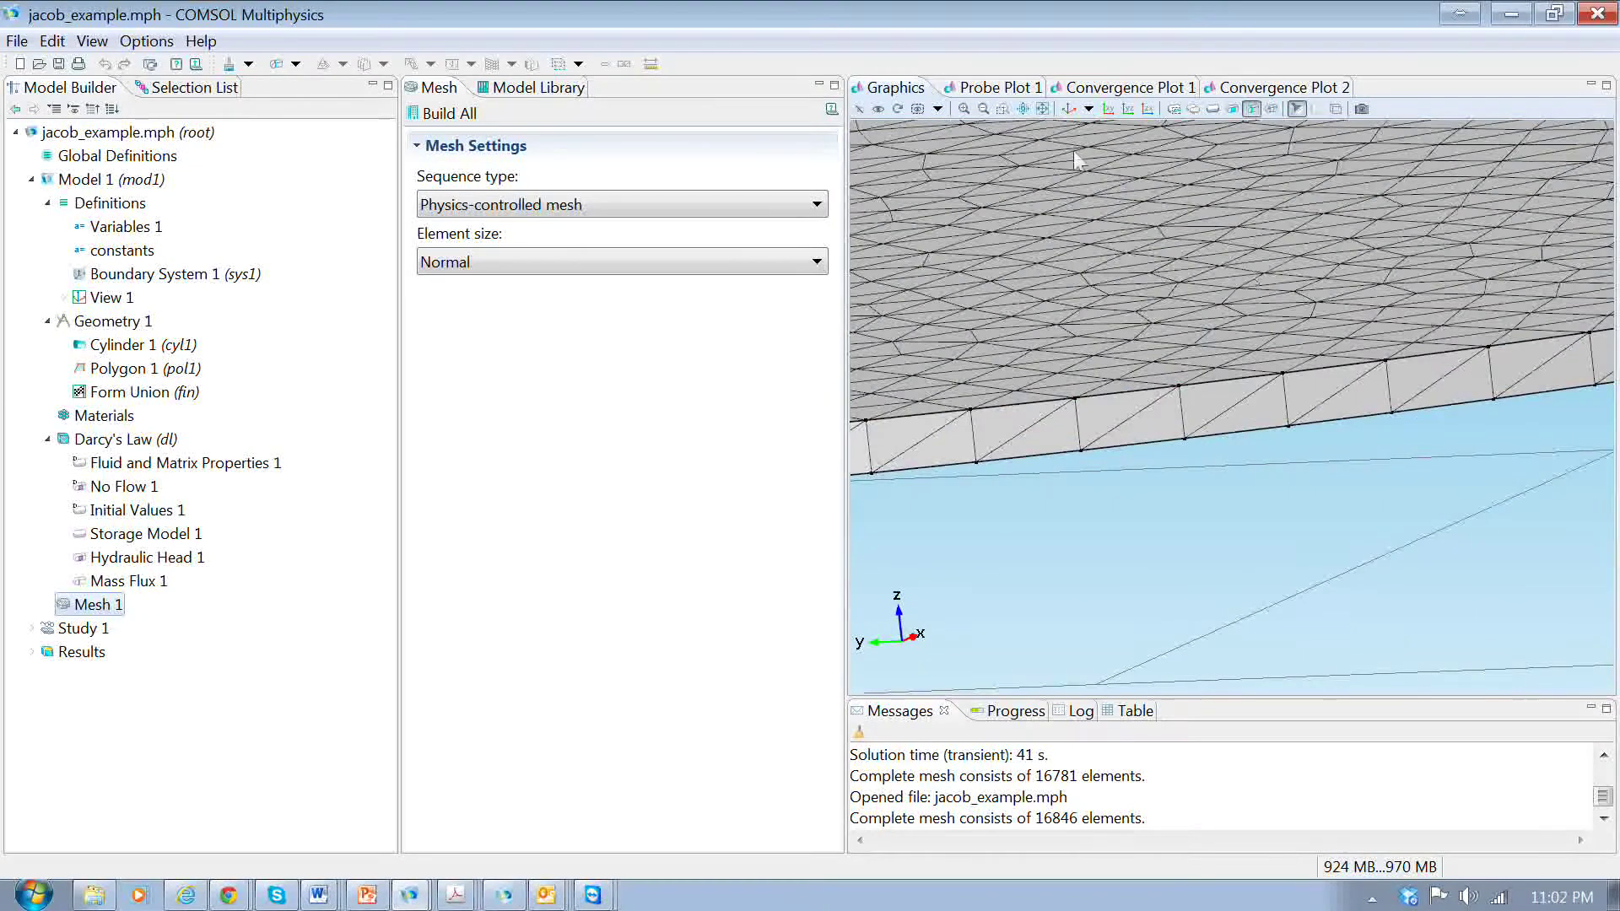
pyautogui.click(1043, 108)
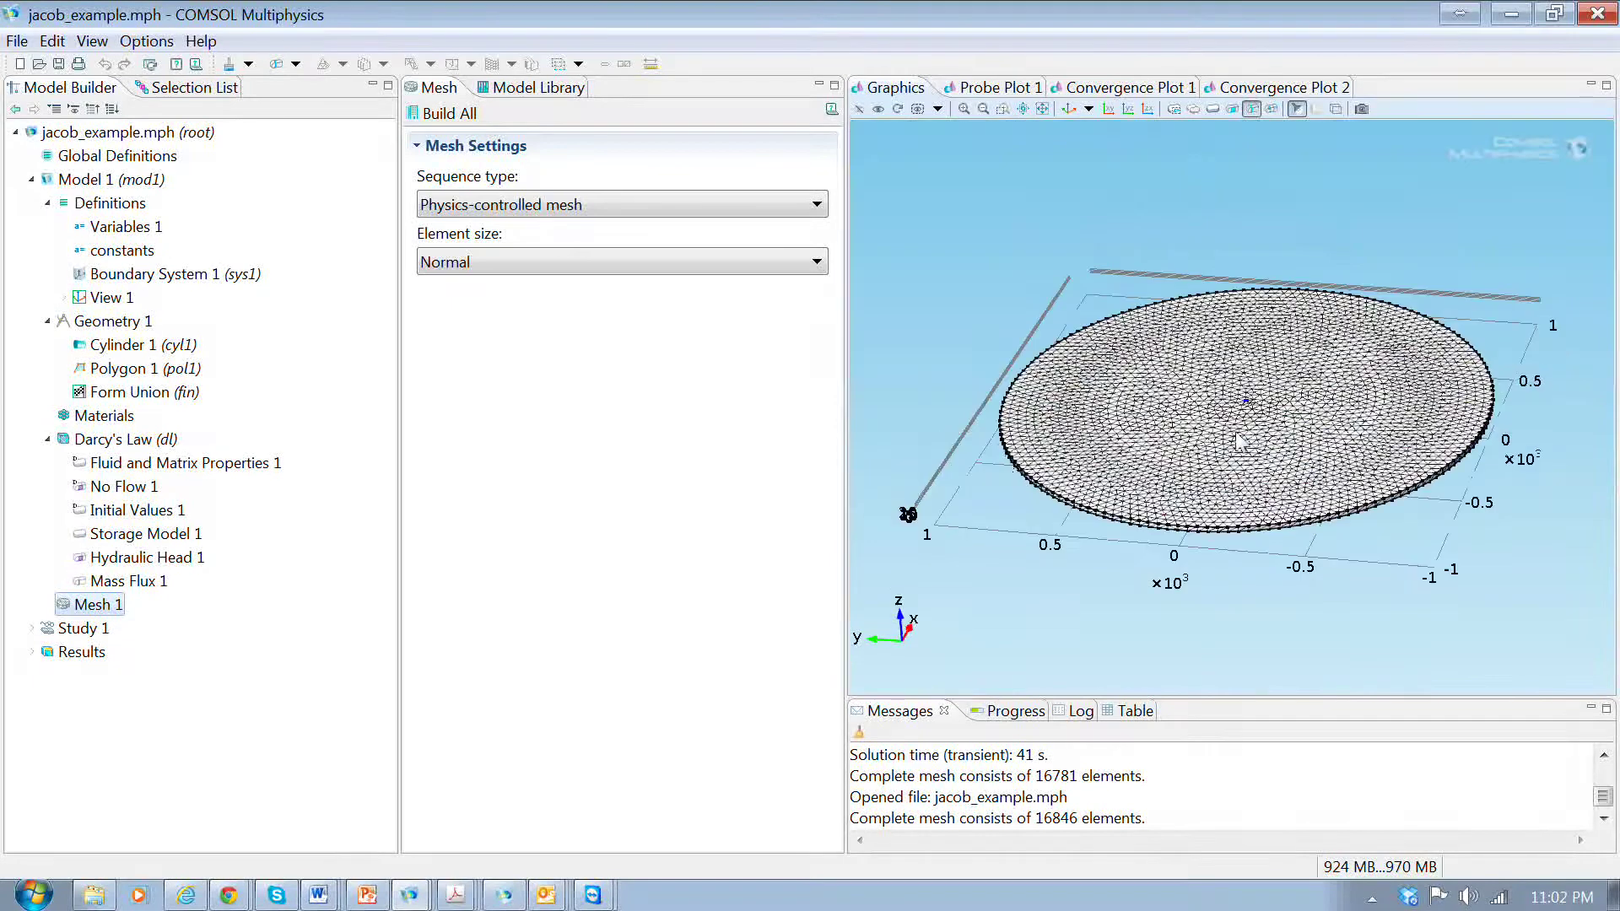
pyautogui.moveTo(1239, 440); pyautogui.dragTo(1241, 511)
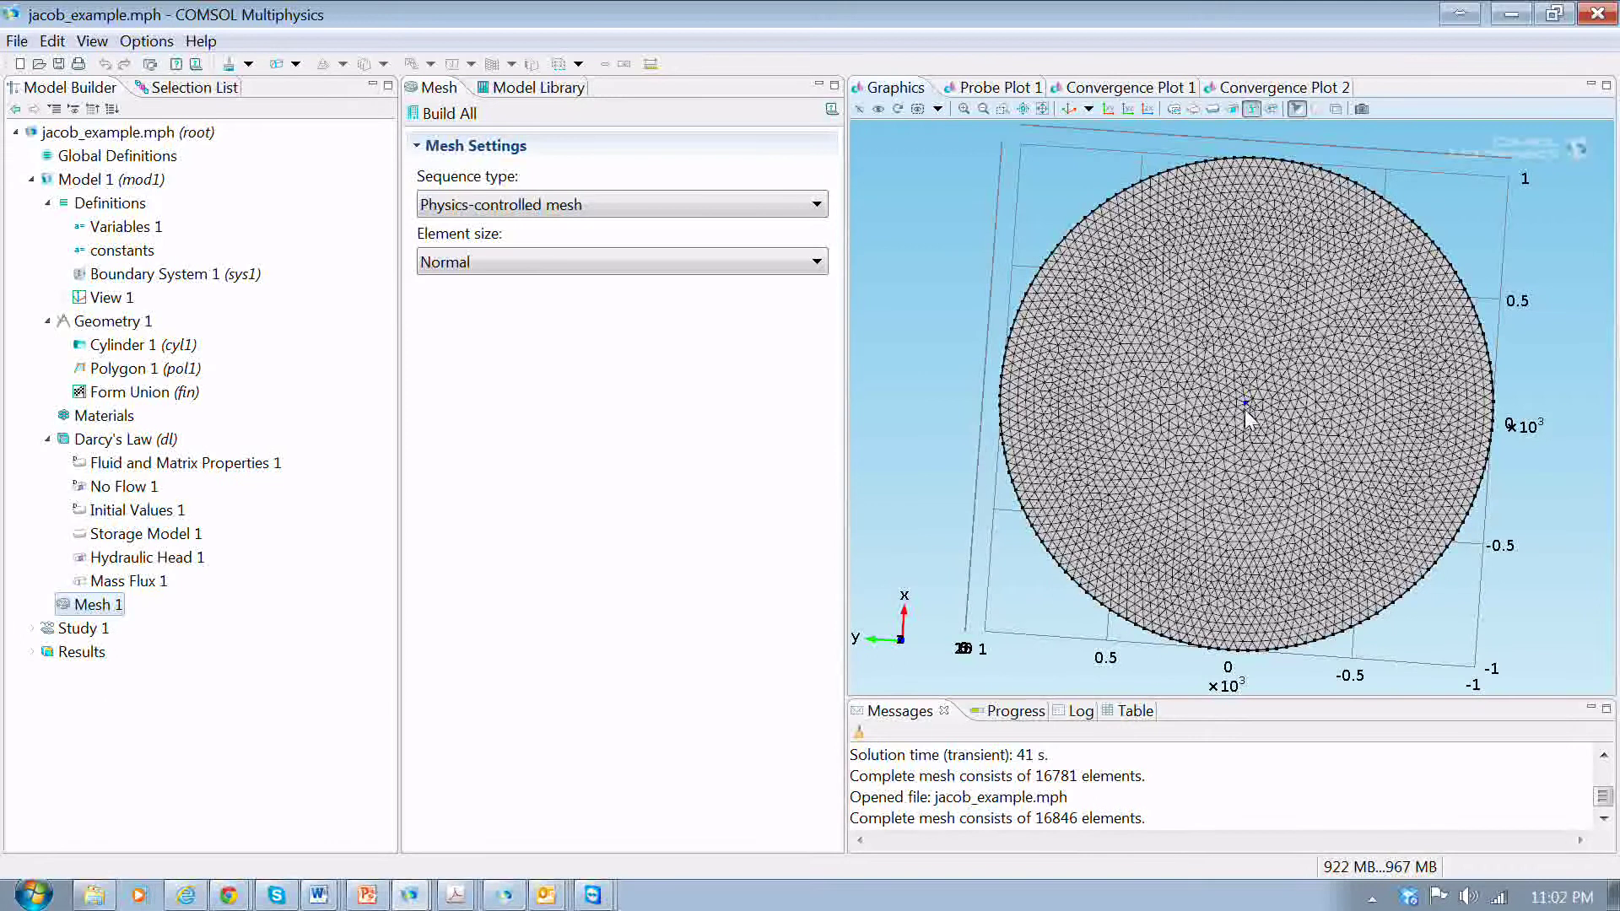
# Open the range definition for the output times of Study 1's time-dependent step
pyautogui.click(57, 632)
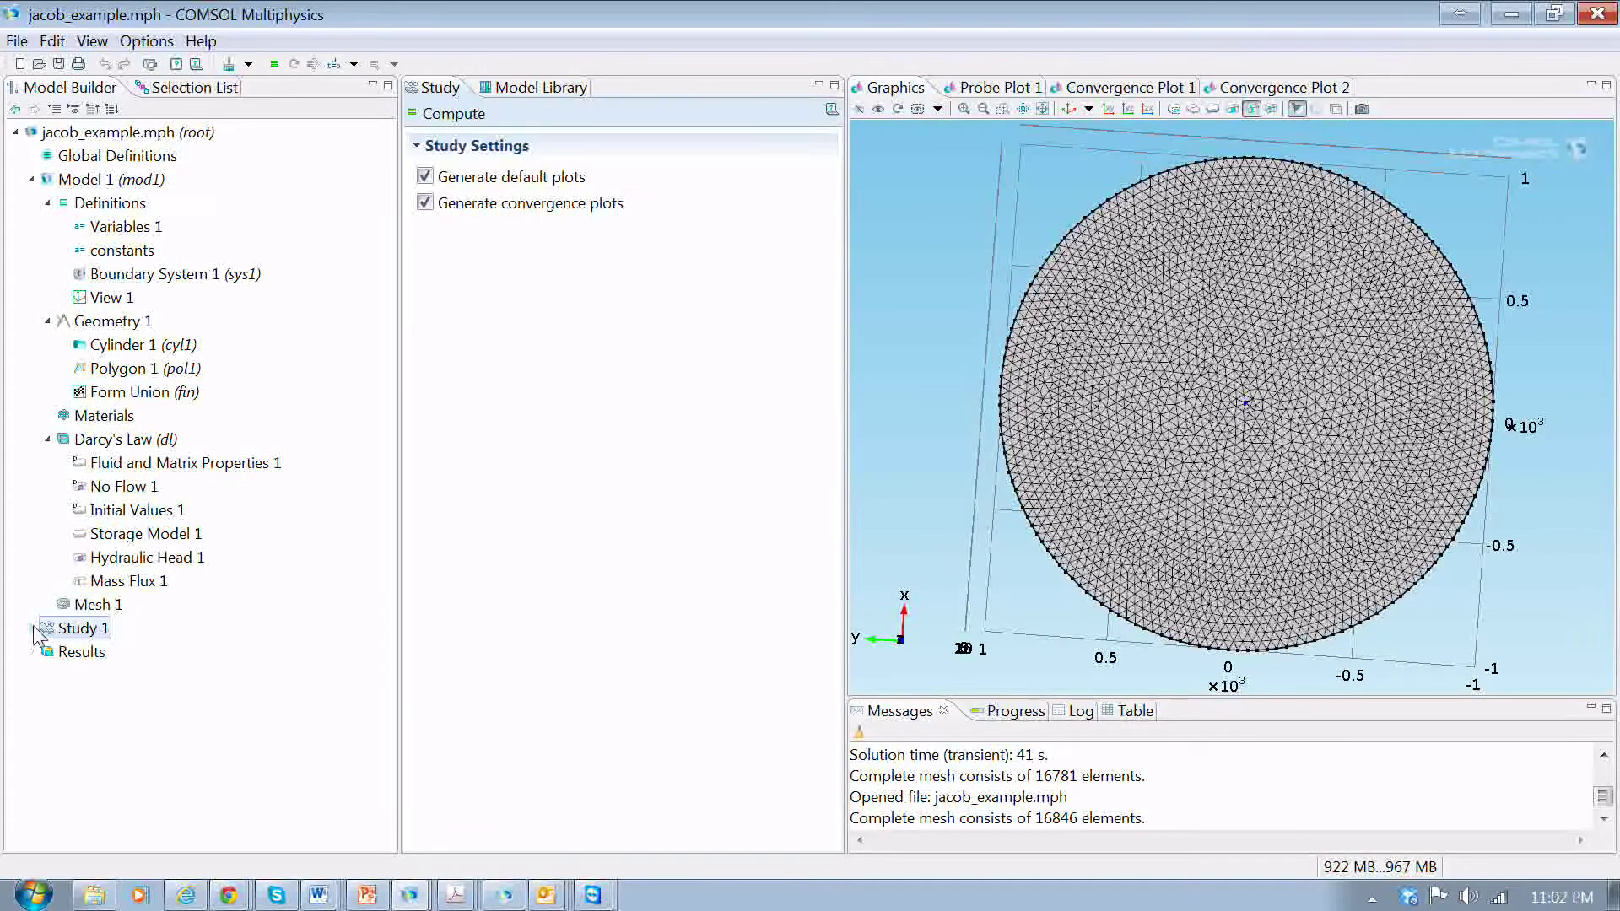
pyautogui.click(33, 628)
pyautogui.click(138, 651)
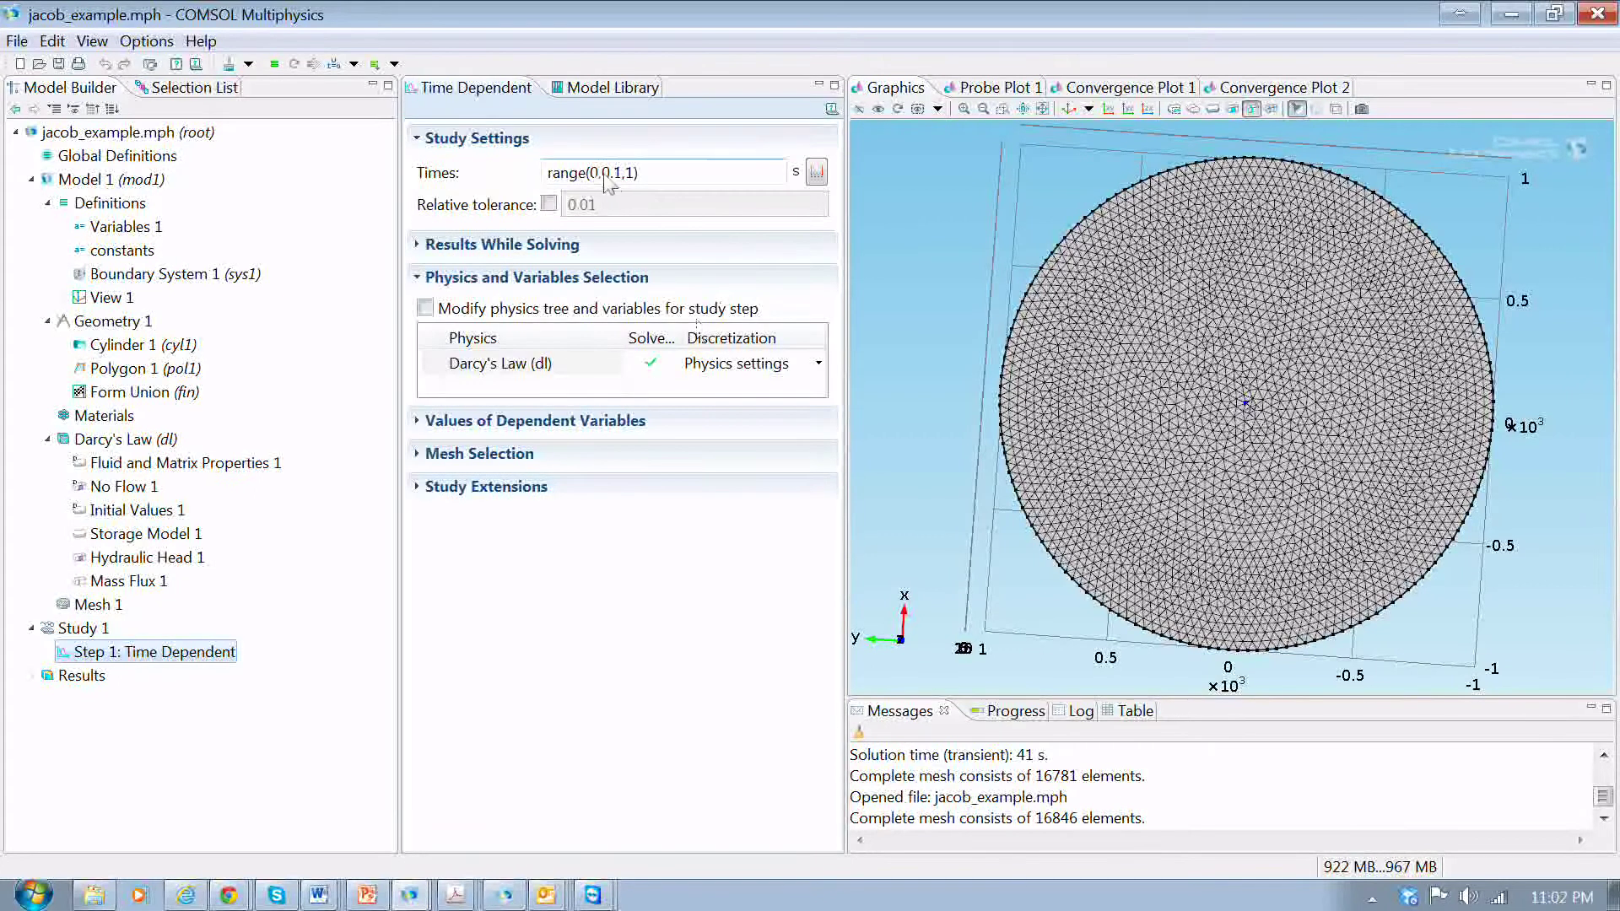
pyautogui.click(817, 172)
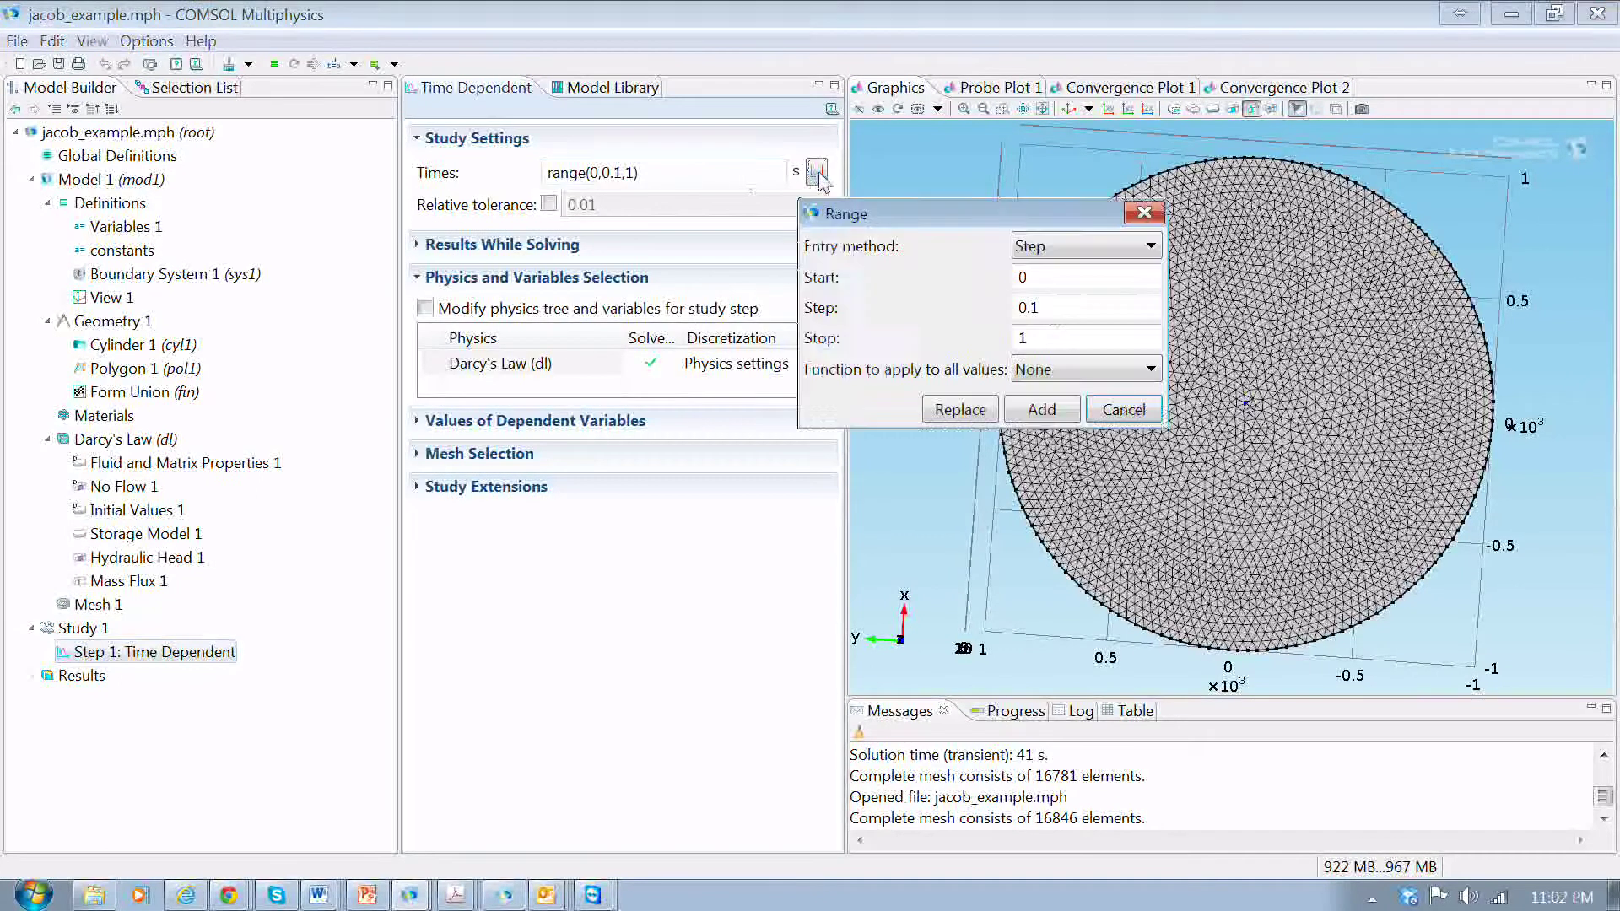
pyautogui.click(1068, 314)
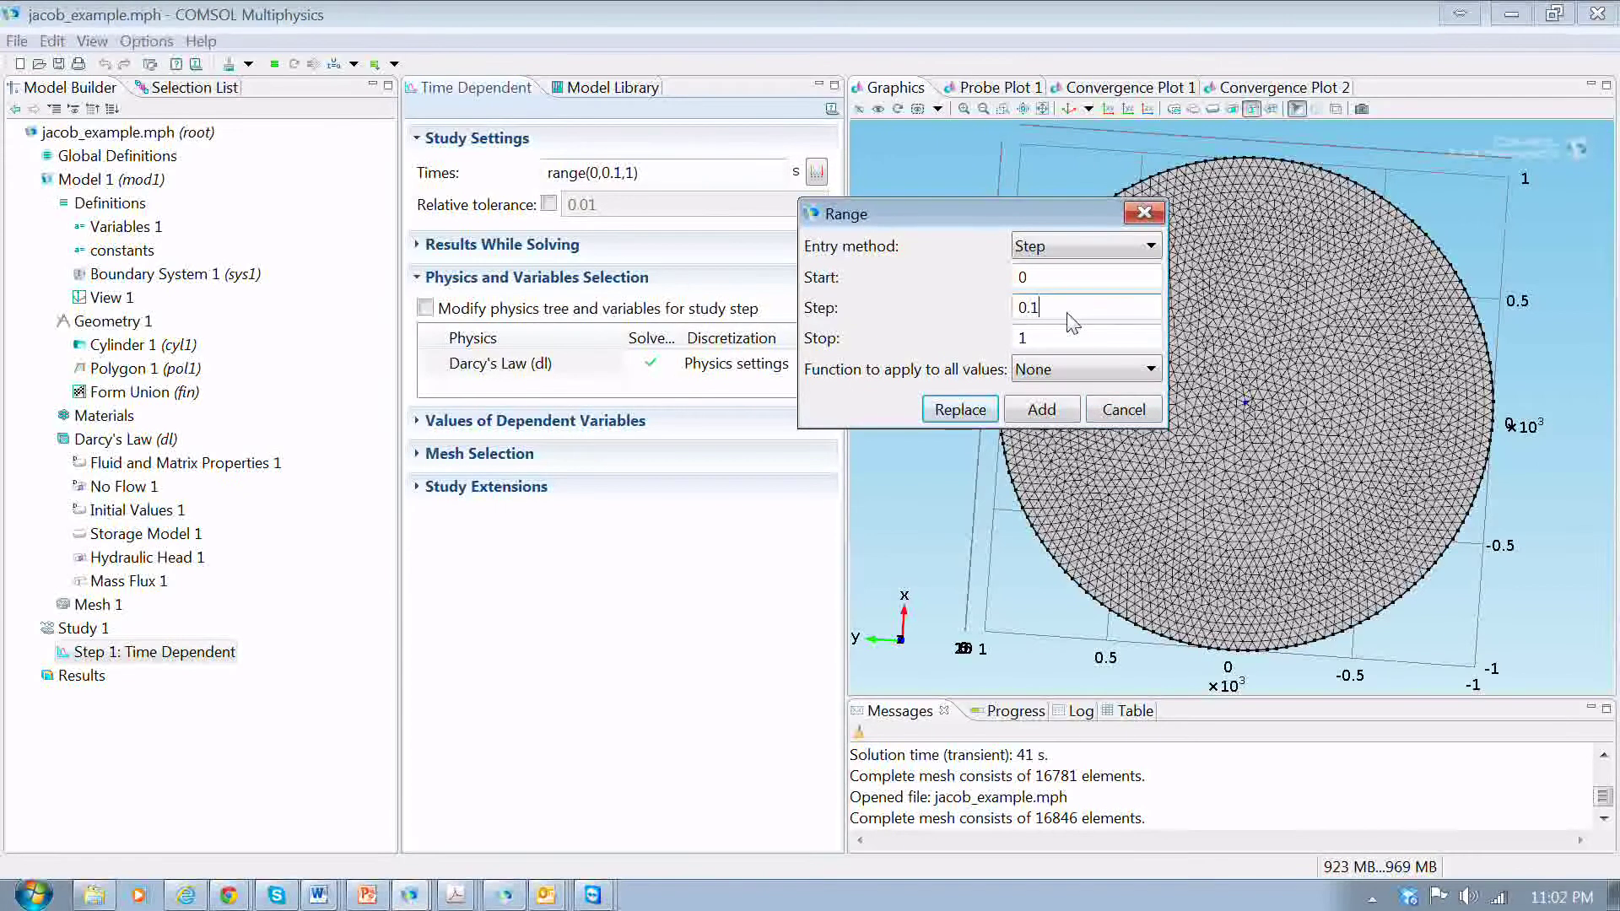
pyautogui.press('BackSpace')
pyautogui.press('BackSpace')
pyautogui.press('BackSpace')
pyautogui.write('1E-')
# Define the time range by number of values, with a stop of 1e7 and 50 values, replacing the existing times
pyautogui.click(1151, 247)
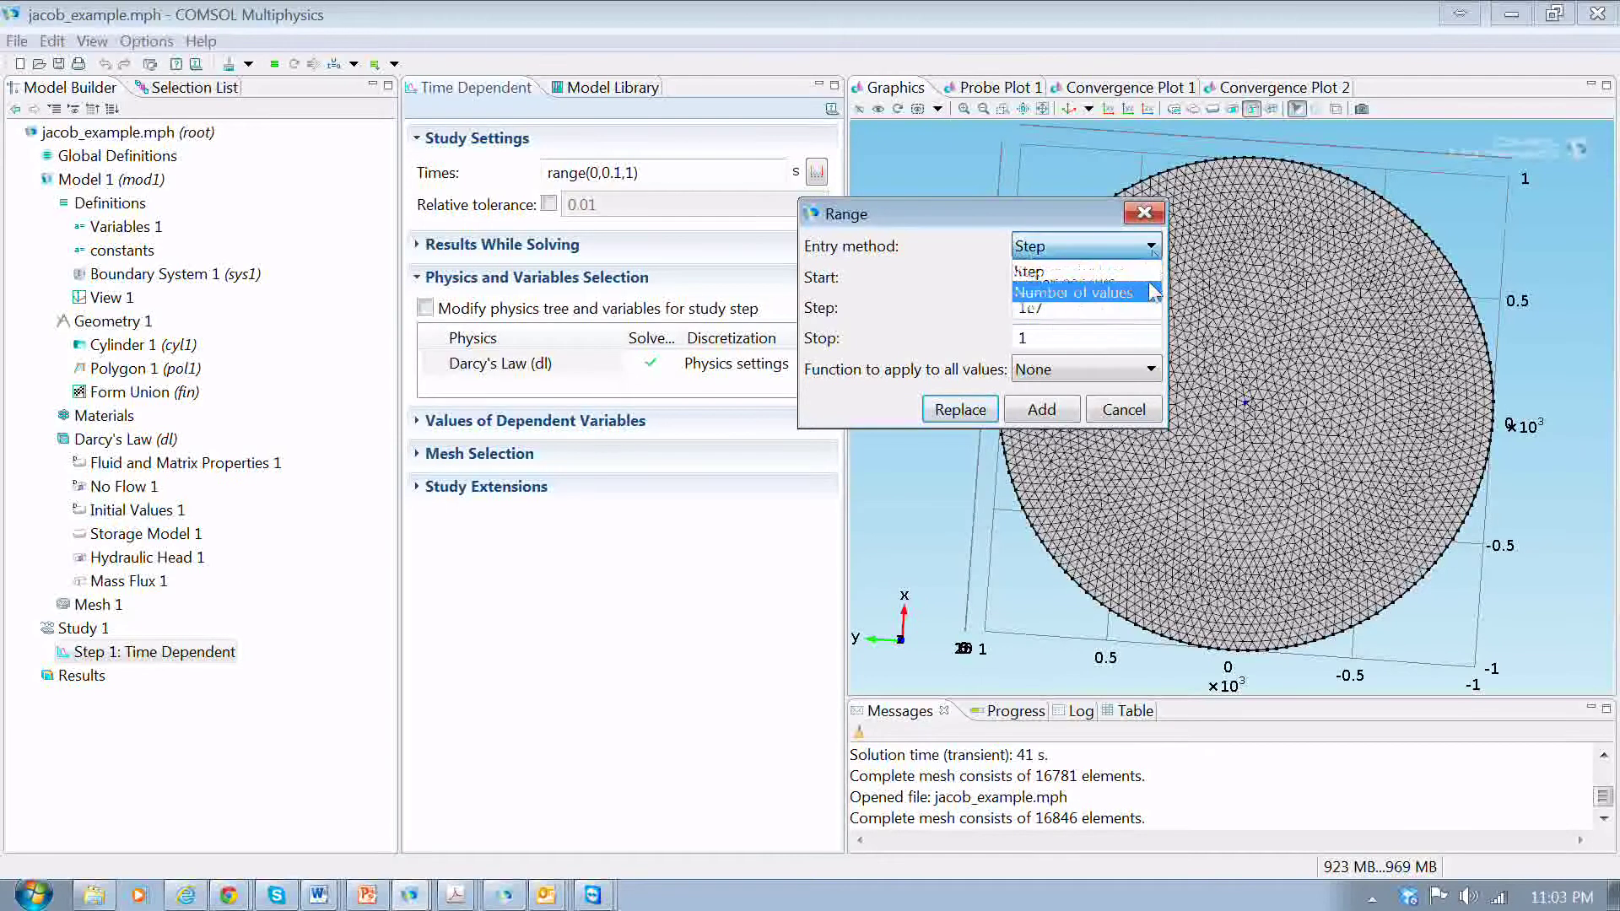
pyautogui.click(1152, 292)
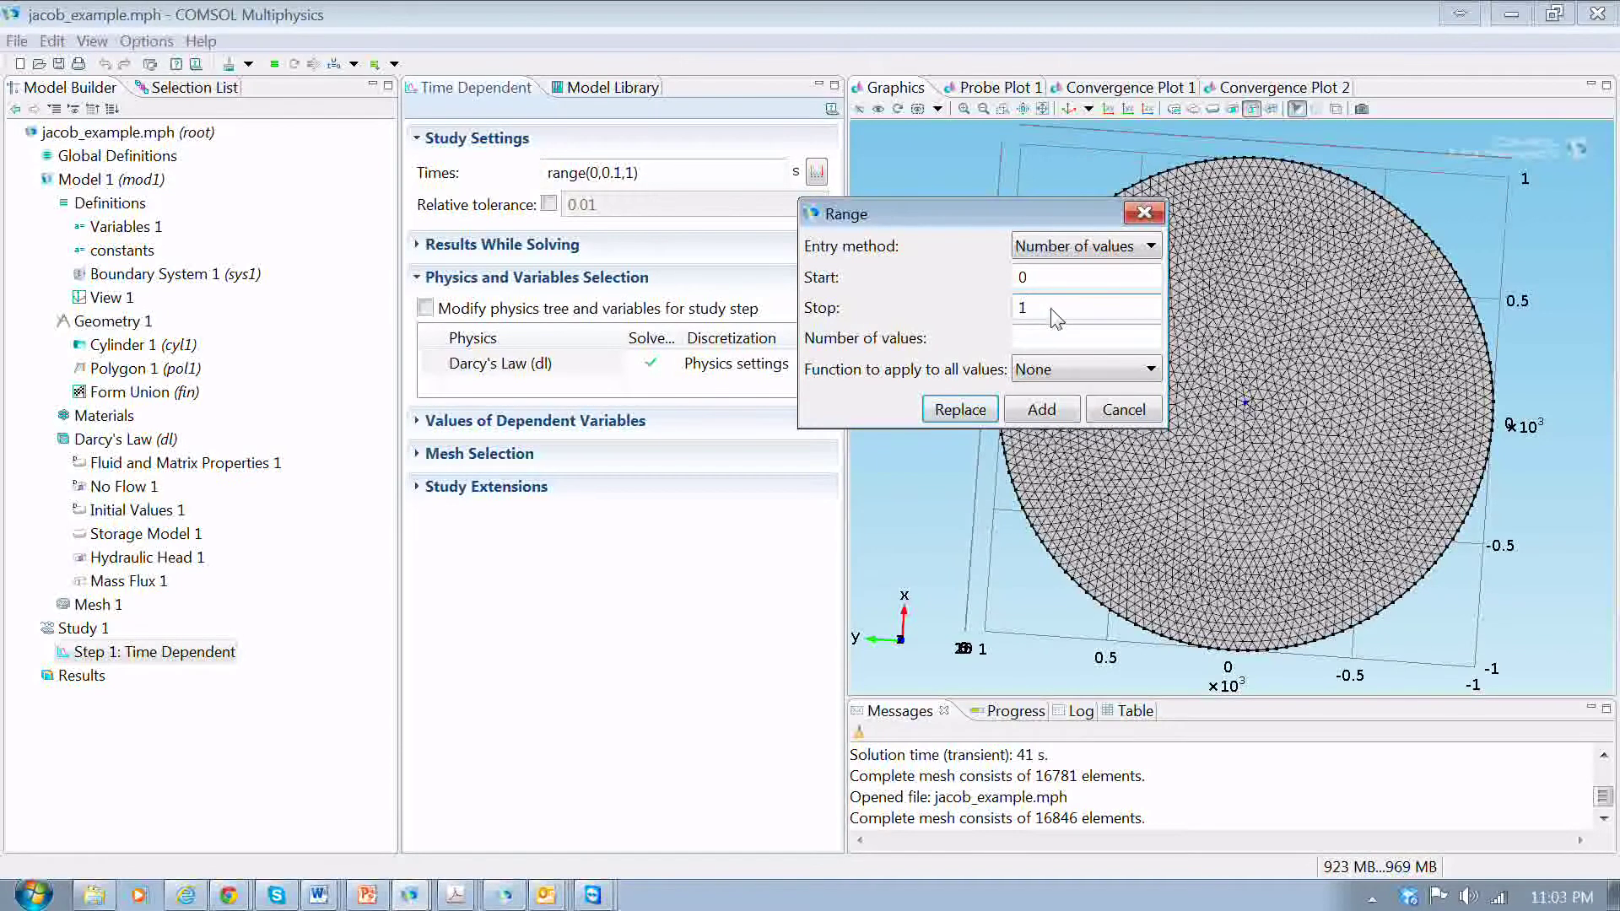
pyautogui.write('7')
pyautogui.click(1043, 345)
pyautogui.write('50')
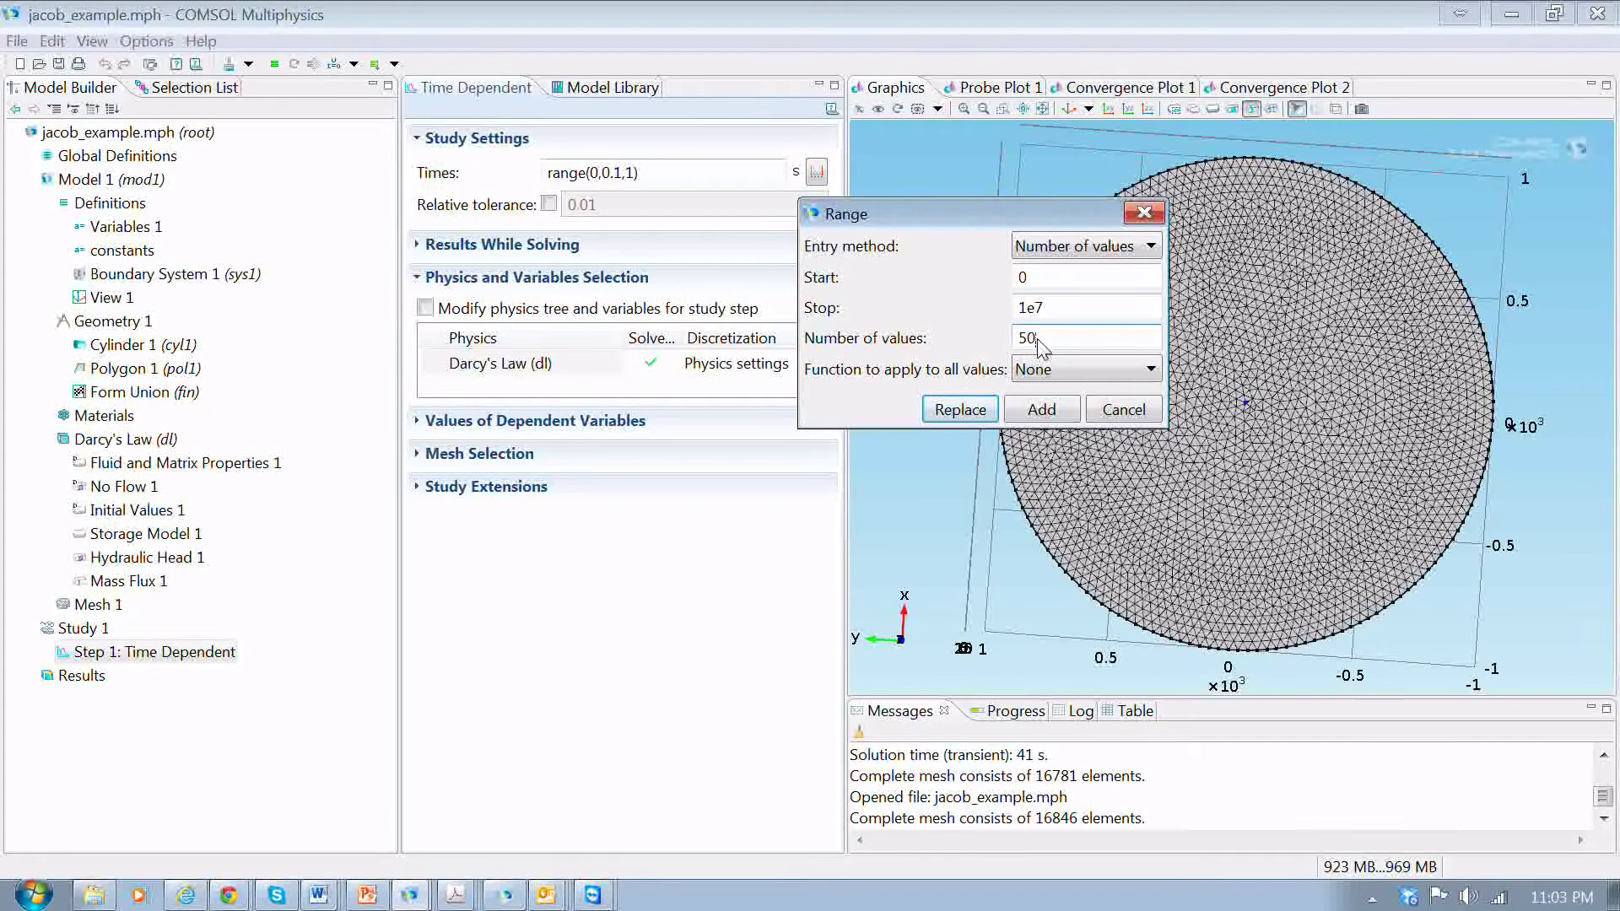
pyautogui.click(962, 411)
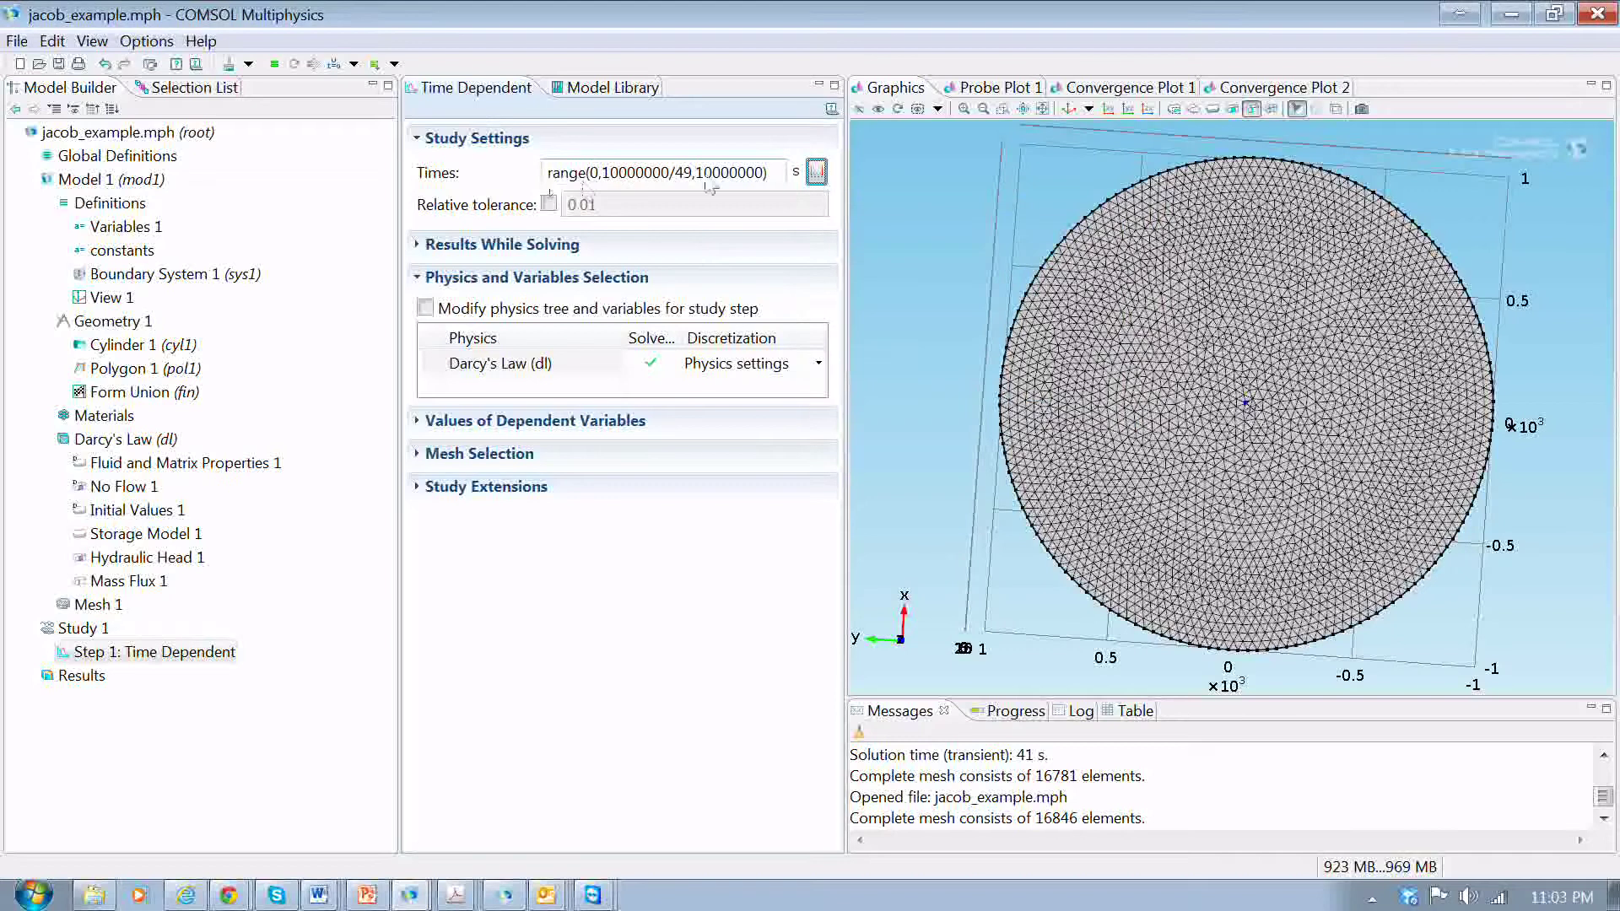
pyautogui.click(590, 173)
# Try to compute Study 1 and dismiss the solver message
pyautogui.click(88, 651)
pyautogui.click(82, 629)
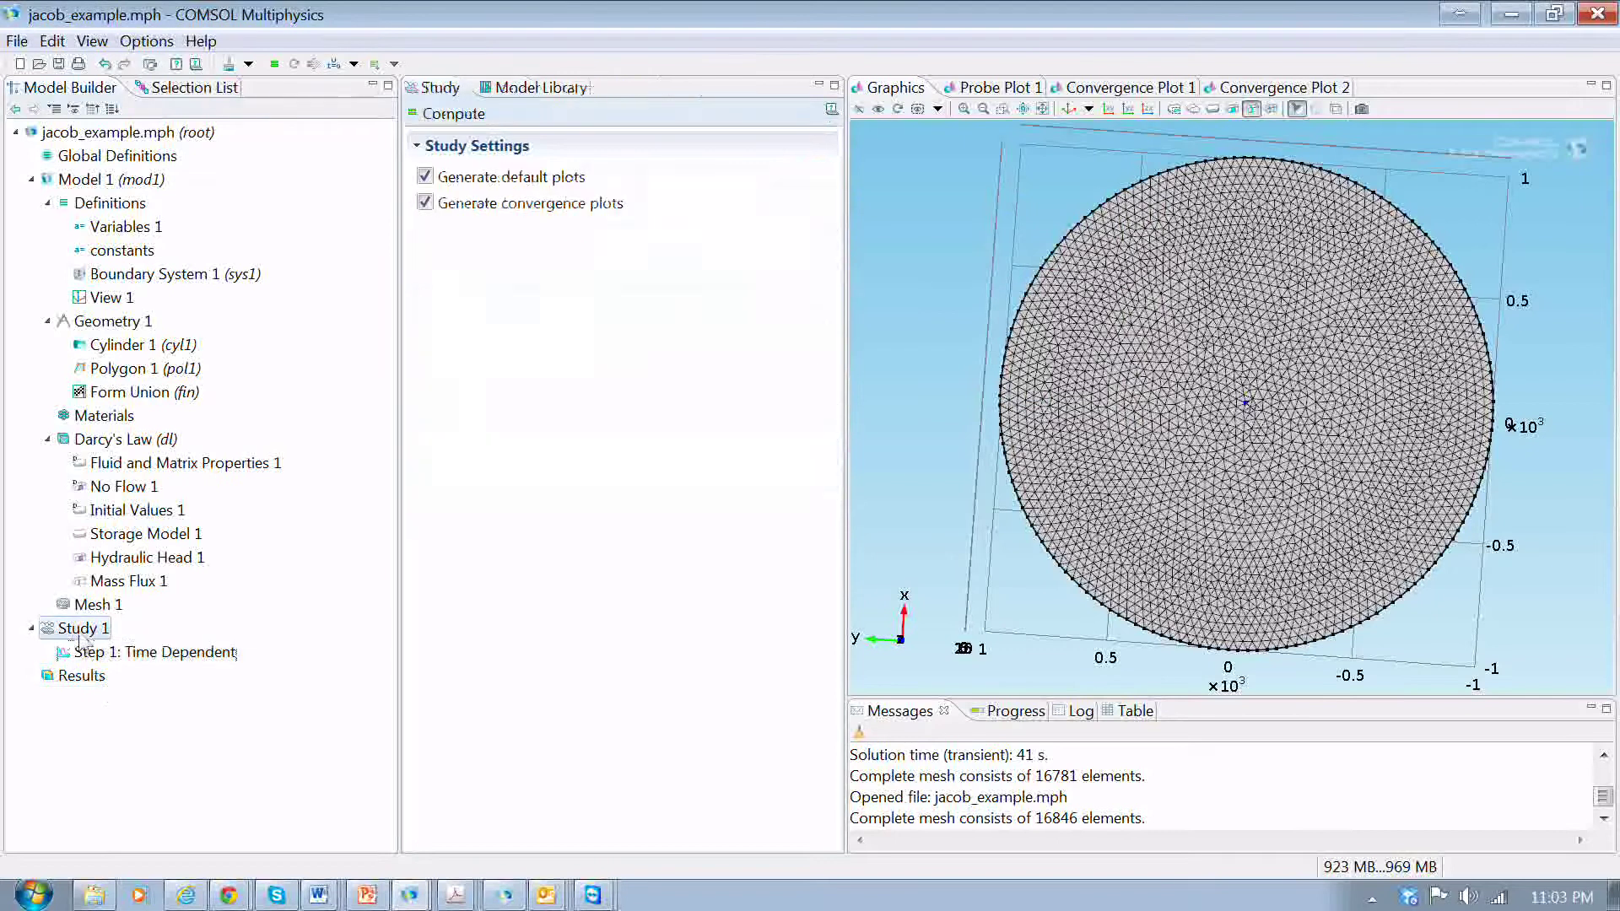
pyautogui.click(452, 116)
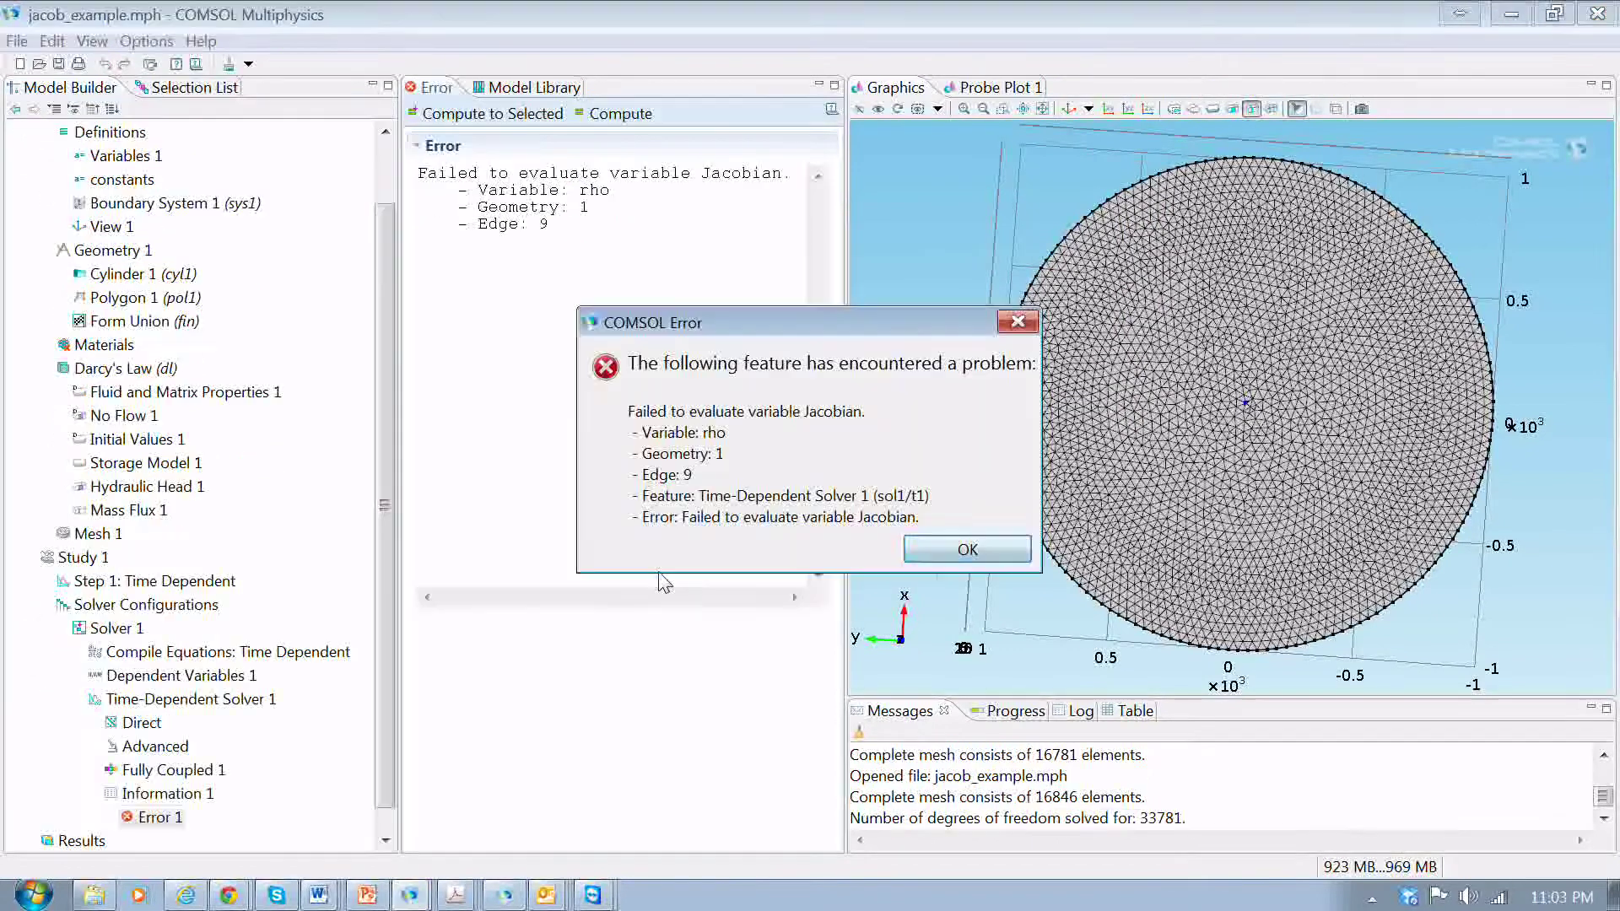
pyautogui.click(964, 551)
# Assign the disk domain to Storage Model 1 after reviewing its fluid and matrix properties
pyautogui.click(160, 463)
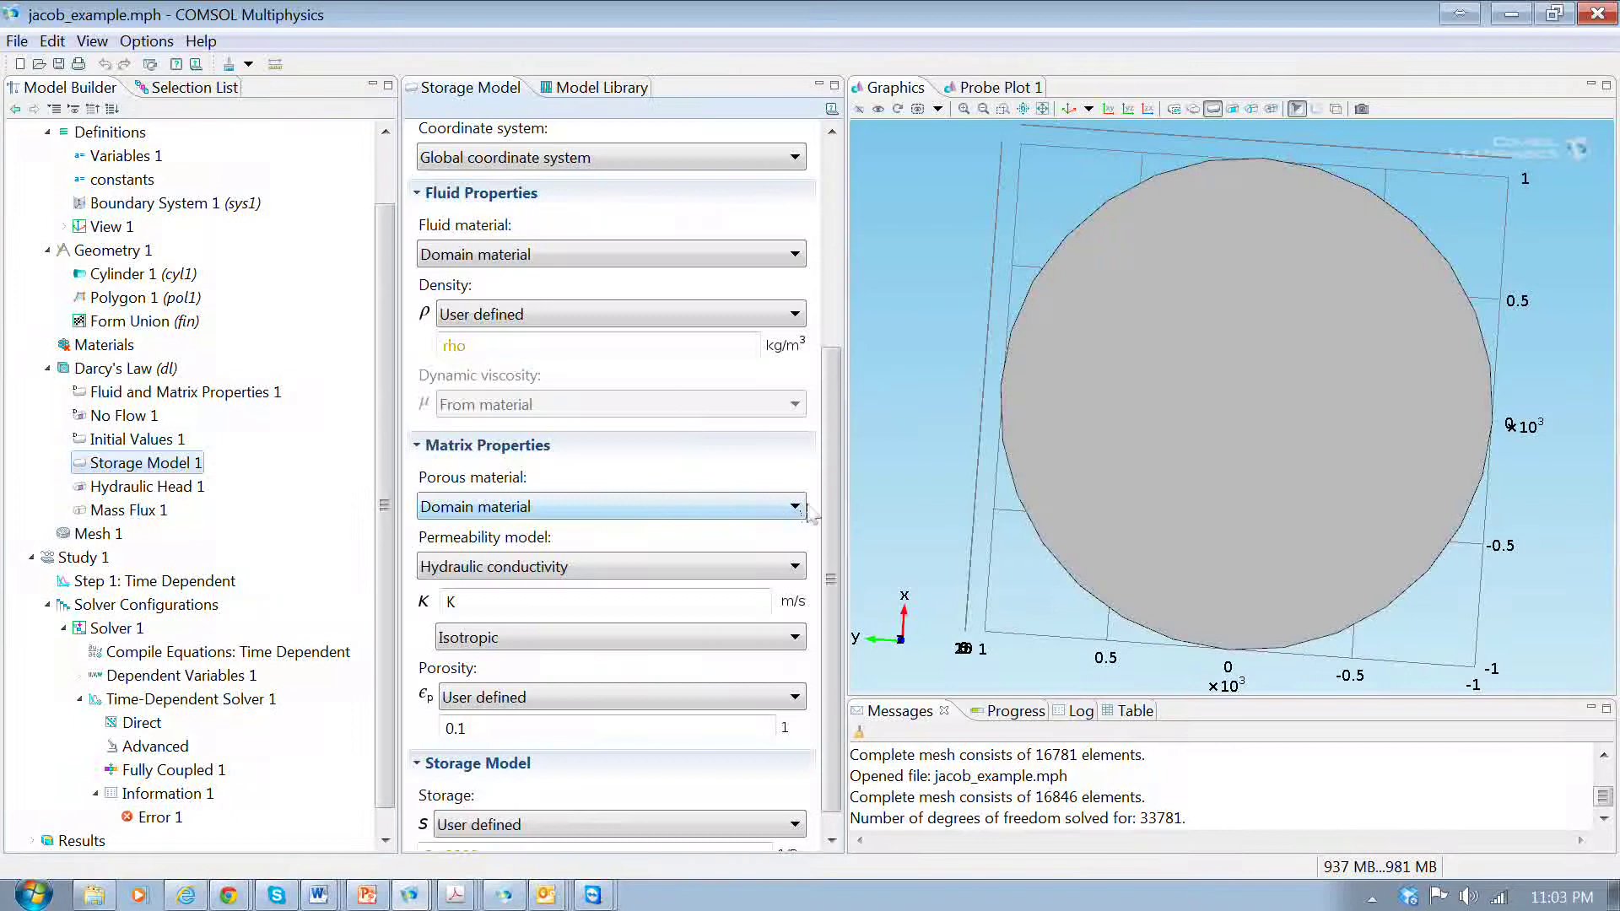
pyautogui.moveTo(831, 517); pyautogui.dragTo(812, 312)
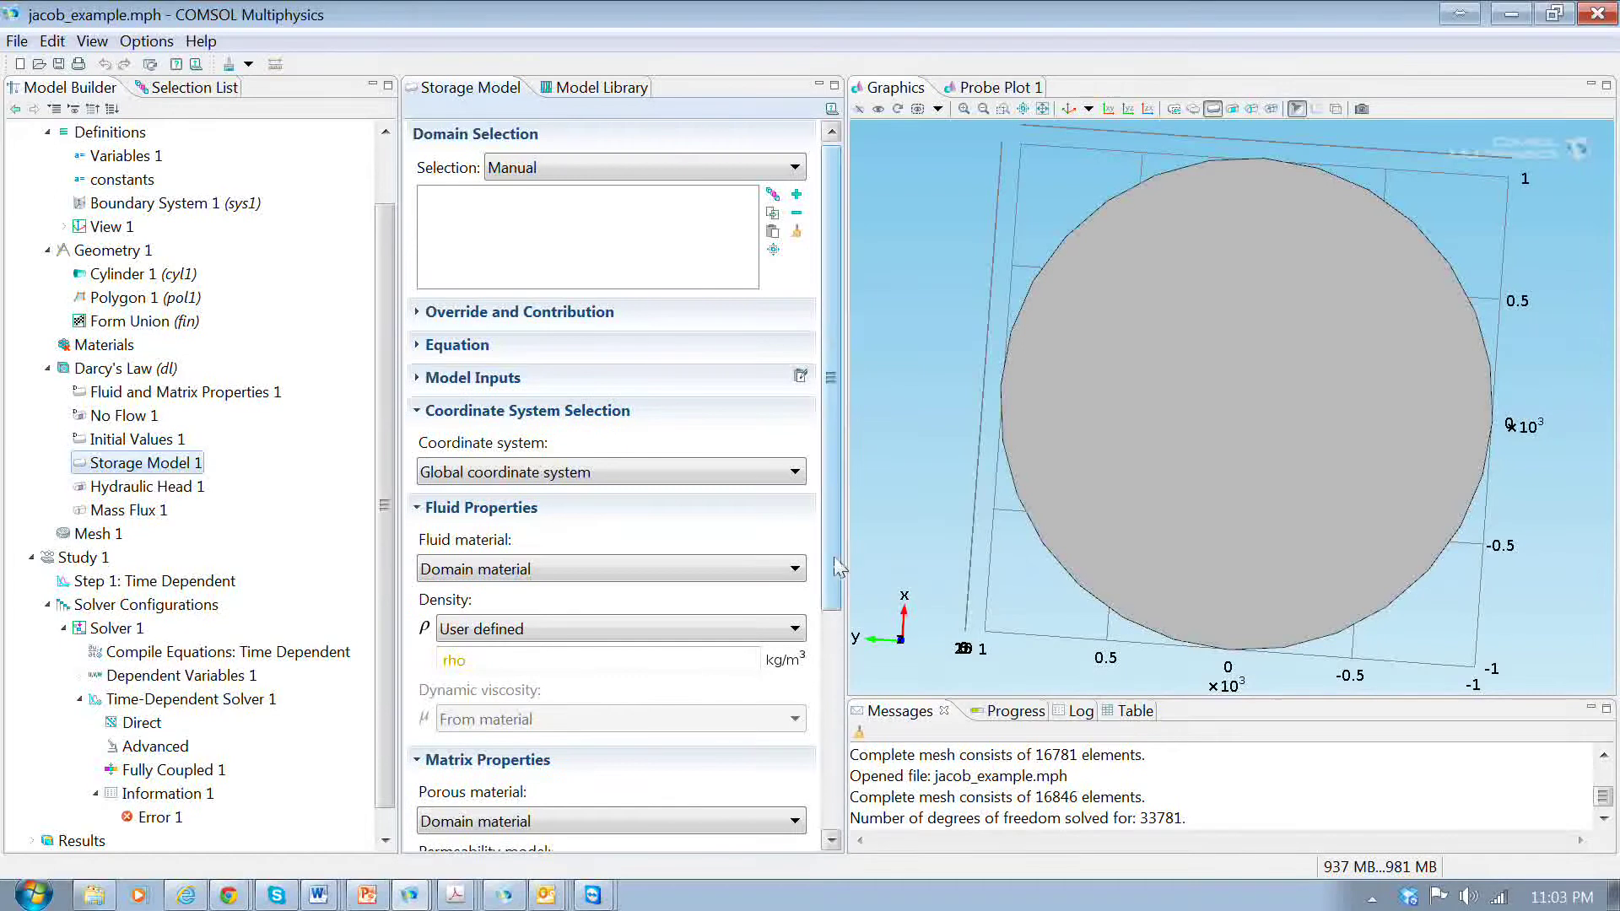
pyautogui.scroll(-2, 844, 569)
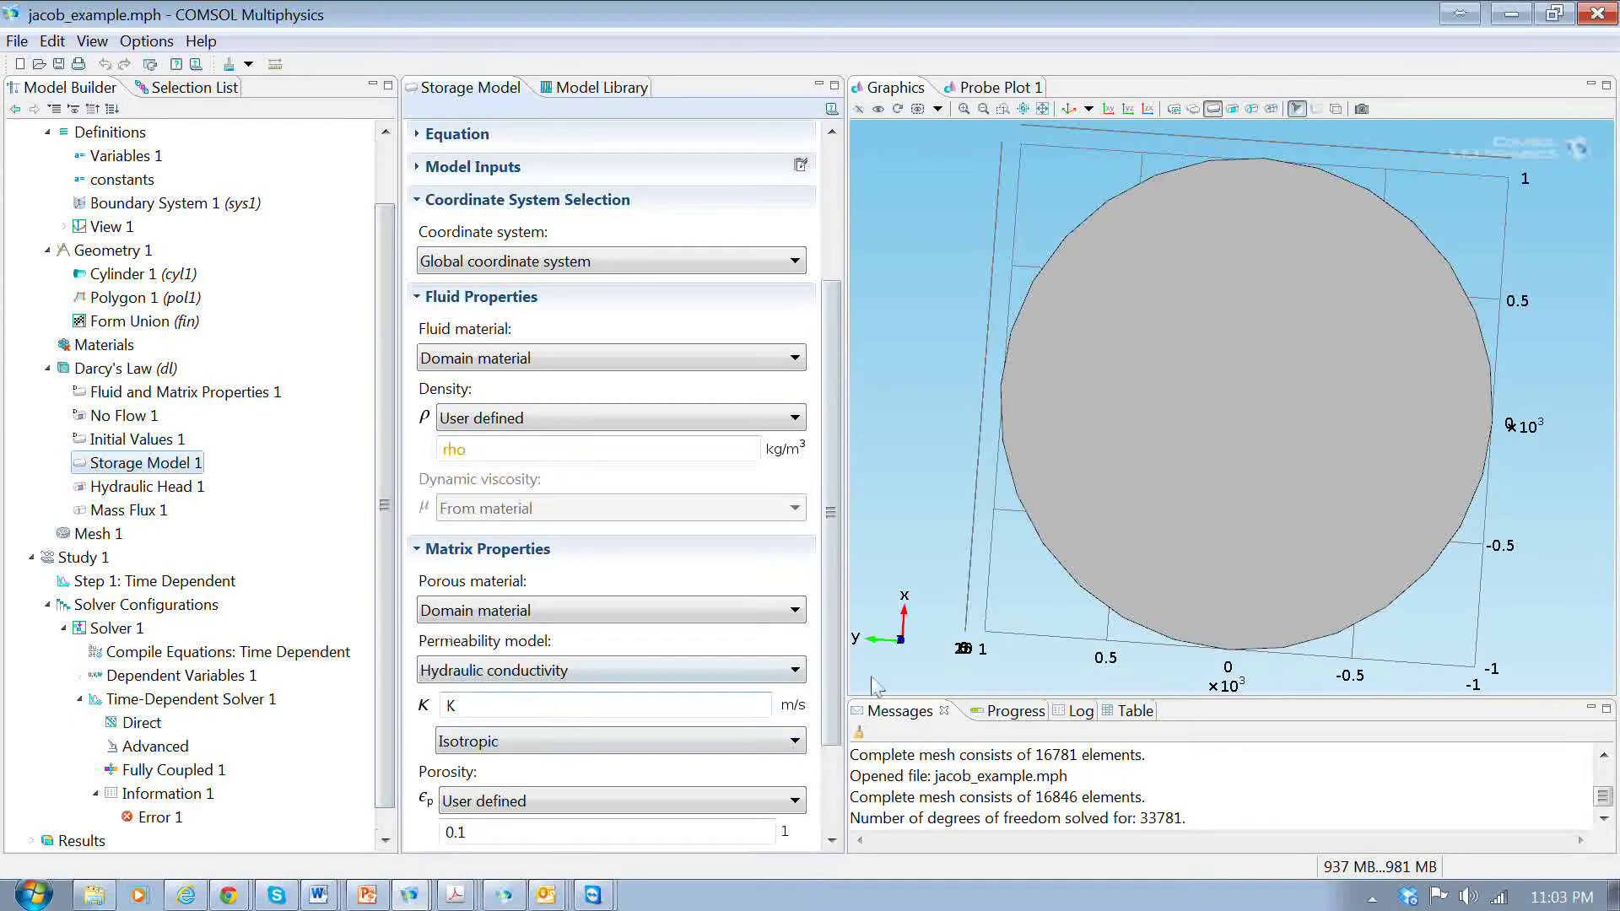
pyautogui.scroll(2, 835, 700)
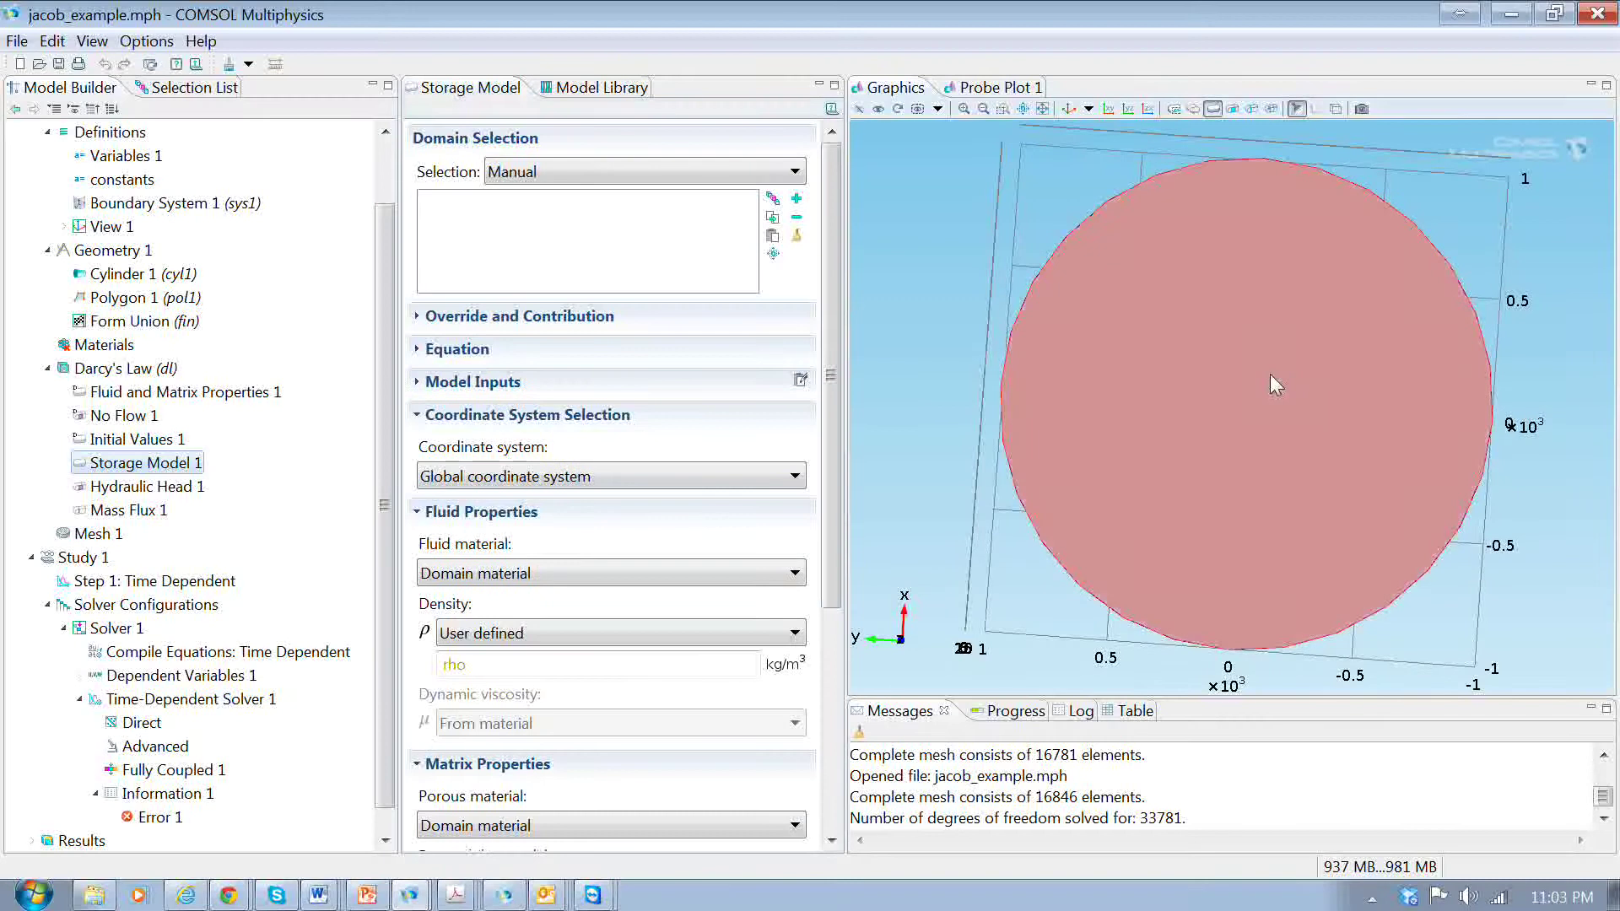
pyautogui.click(796, 198)
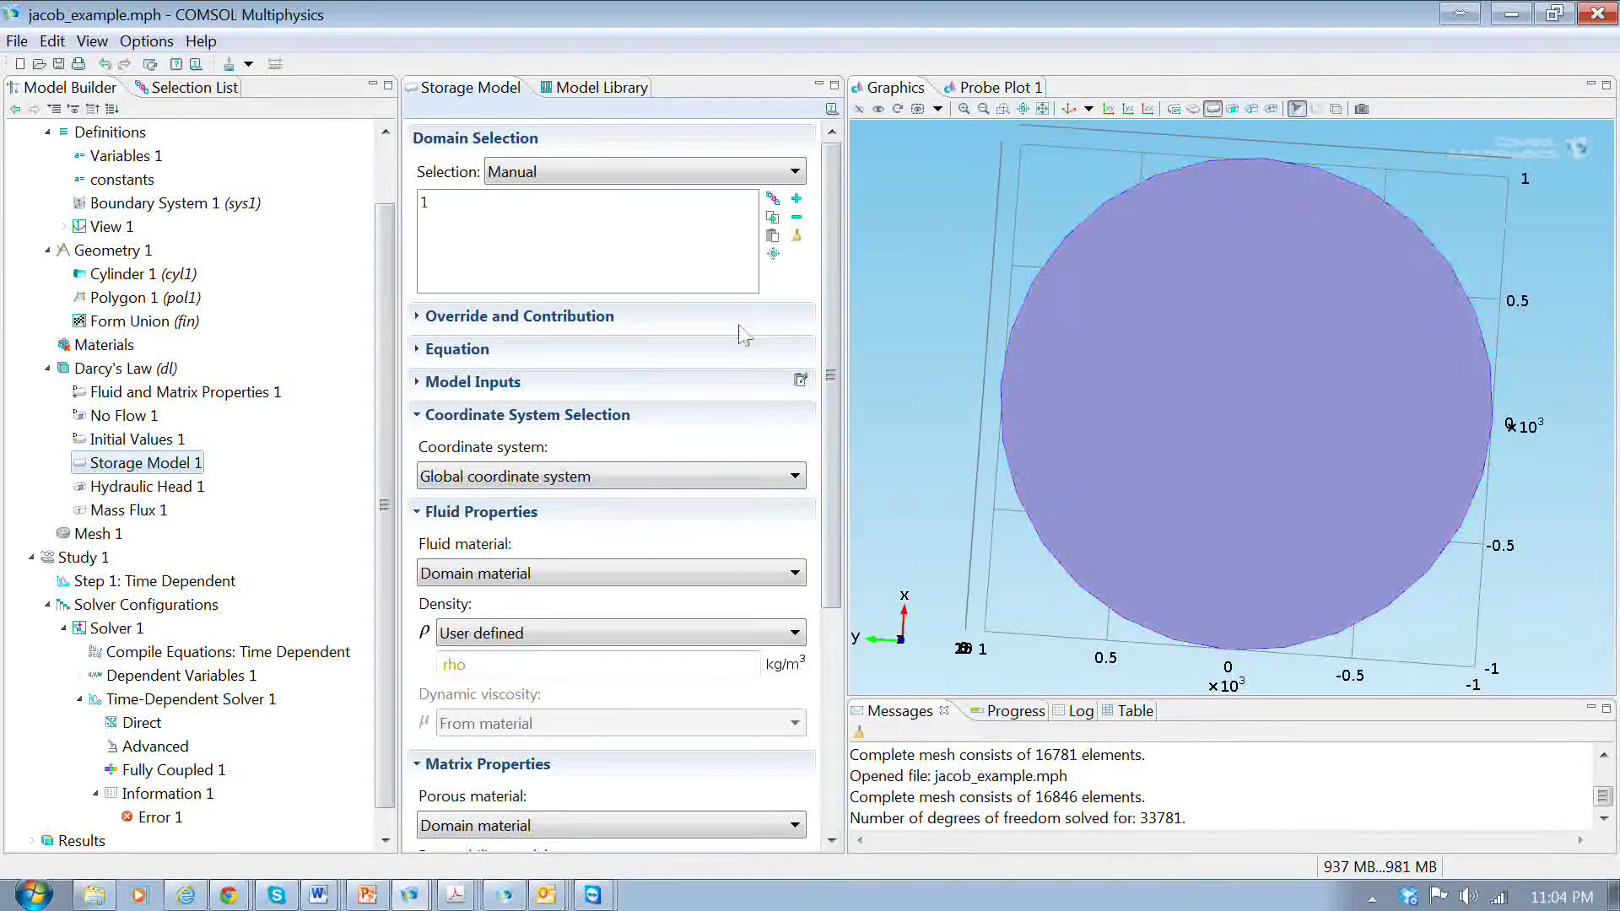
pyautogui.scroll(-1, 219, 593)
# Try computing Study 1 again with the domain assigned to Storage Model 1
pyautogui.click(83, 534)
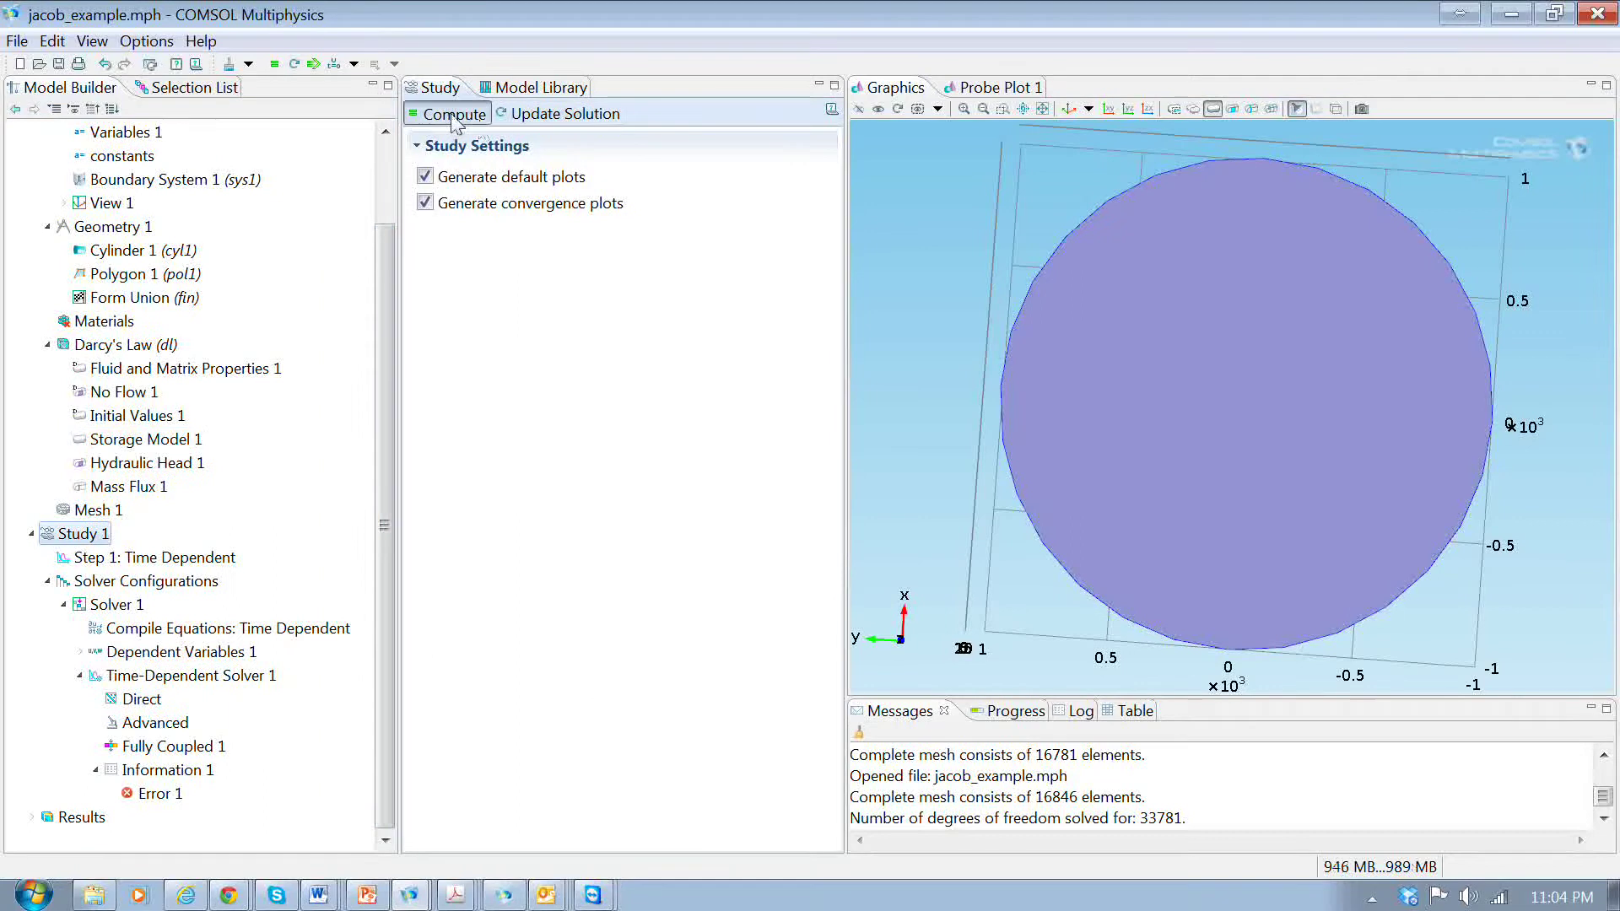
pyautogui.click(453, 116)
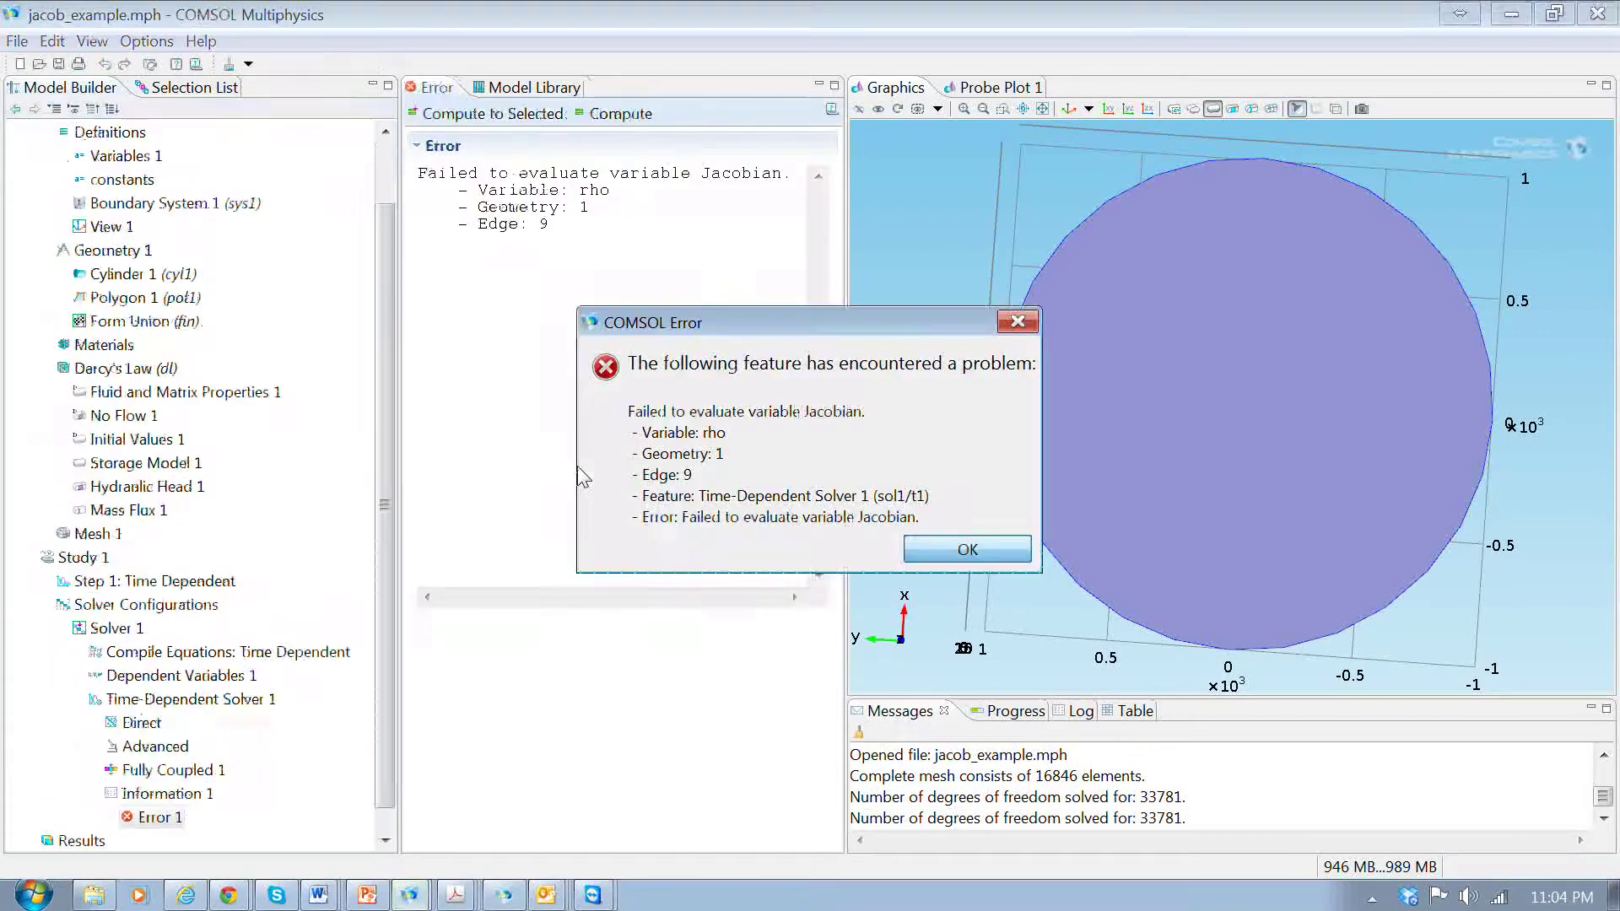
pyautogui.click(966, 555)
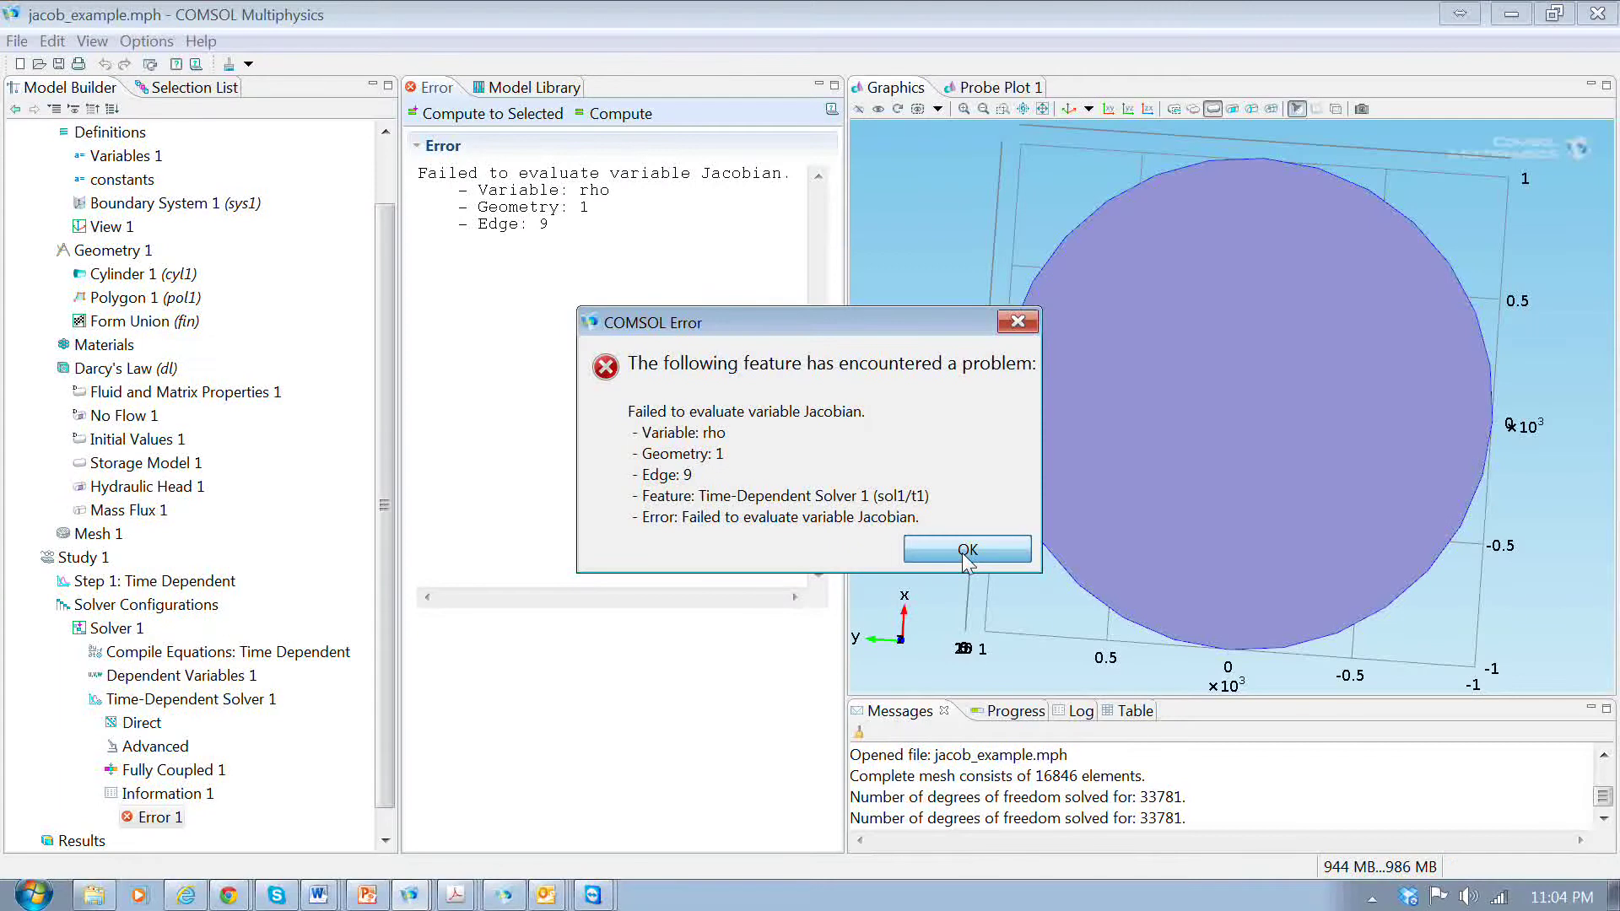
pyautogui.click(967, 552)
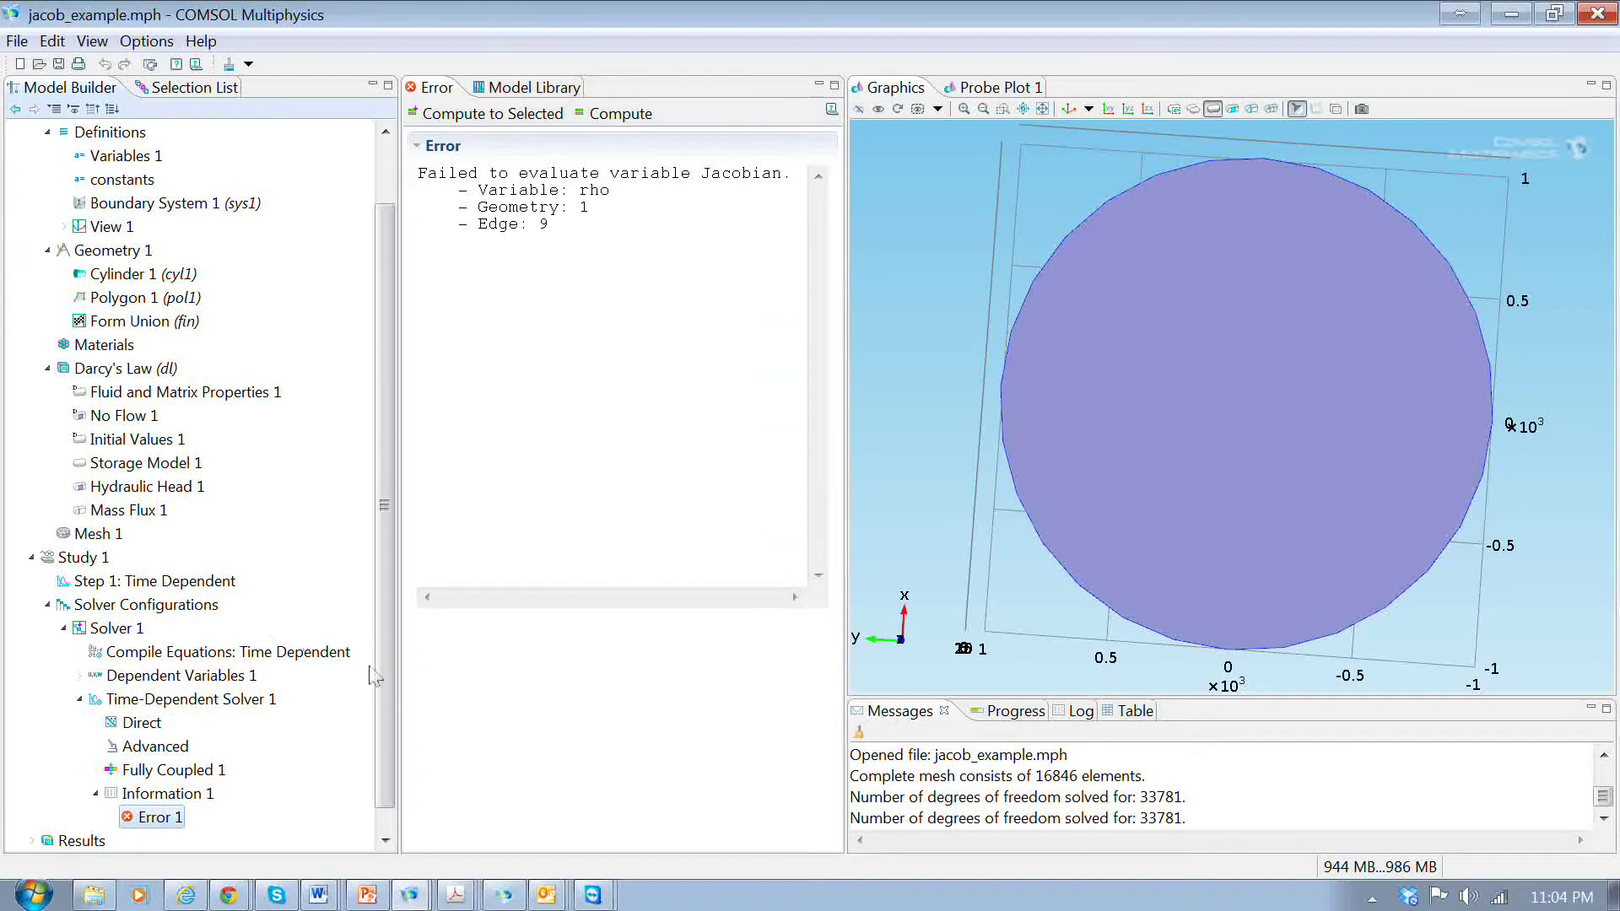
pyautogui.scroll(3, 383, 690)
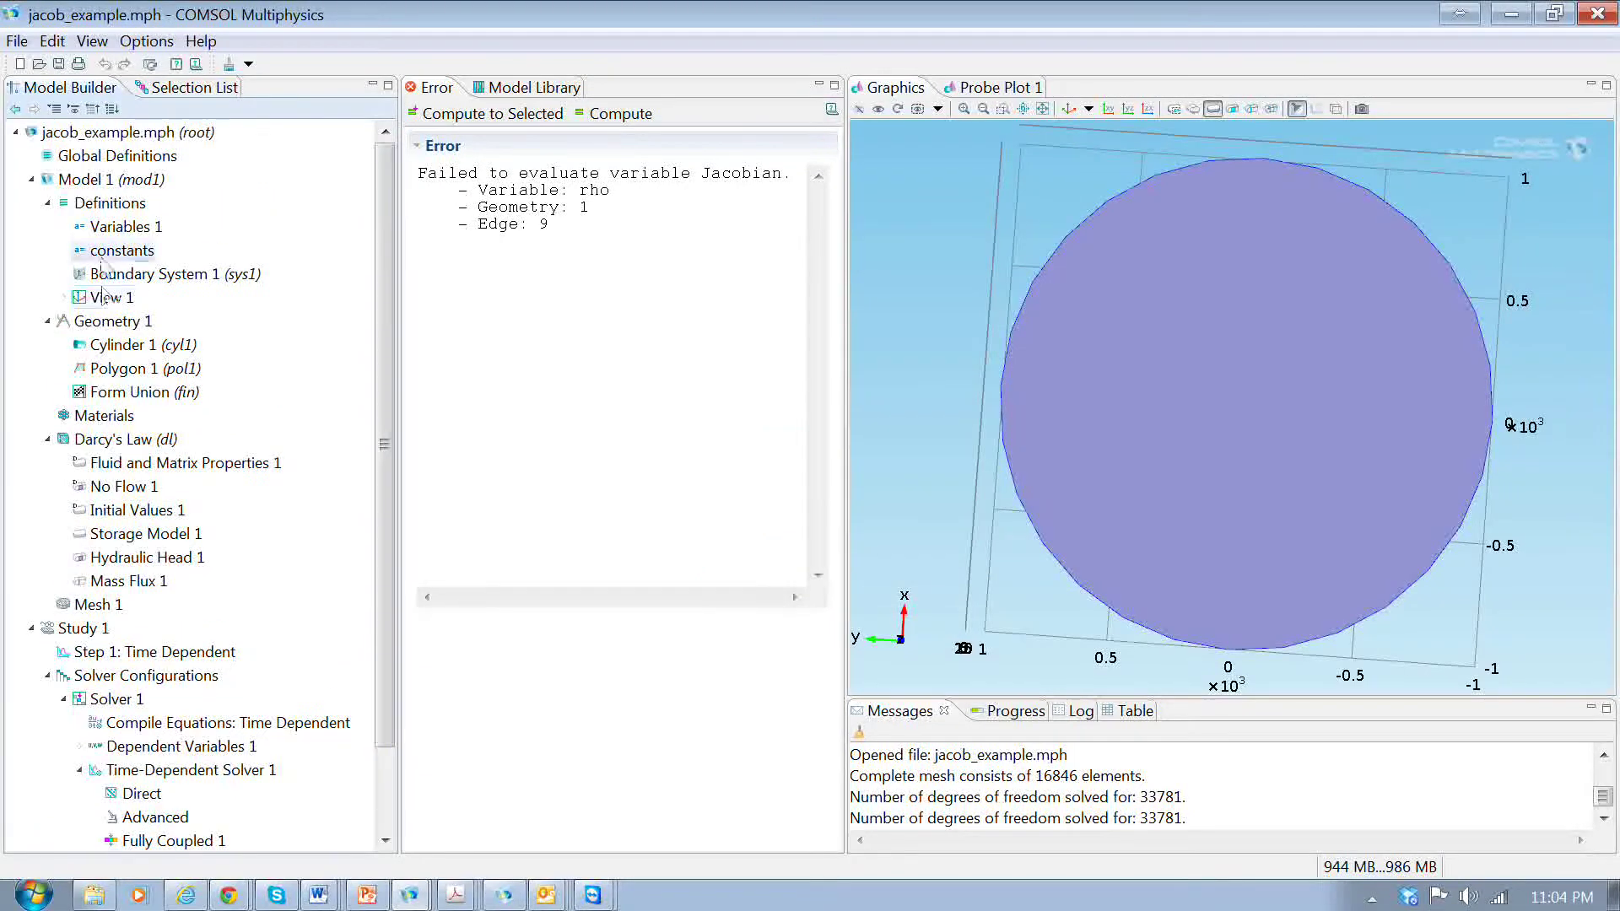
# Add a variable rho with the expression 1000[kg/m^3] to the constants variable list, correcting its unit as needed
pyautogui.click(105, 253)
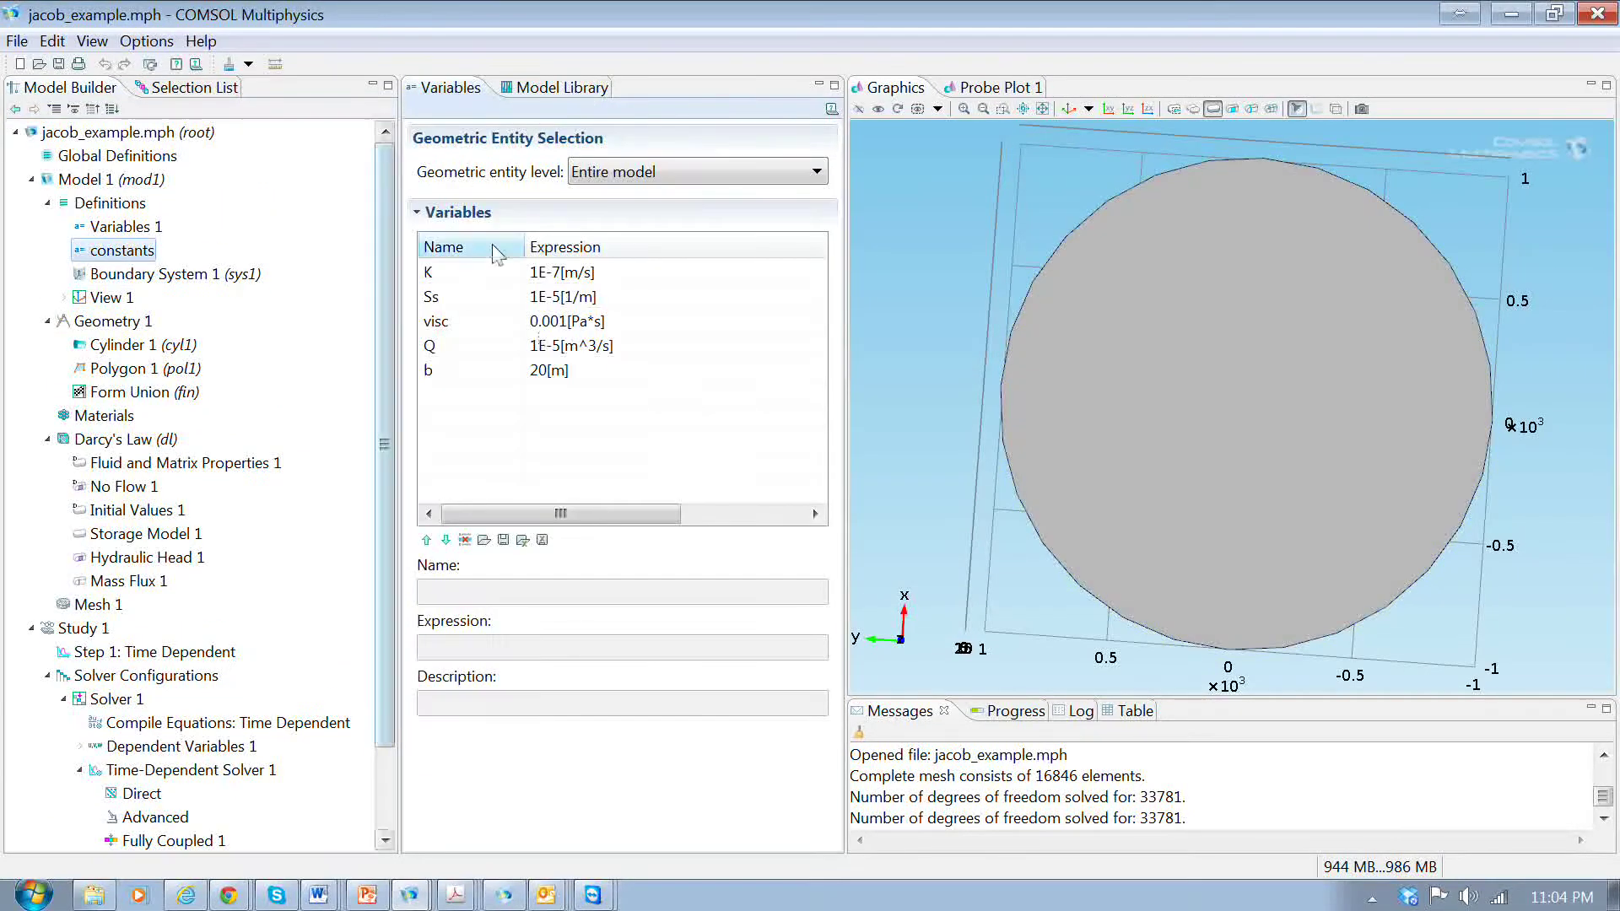
pyautogui.click(427, 395)
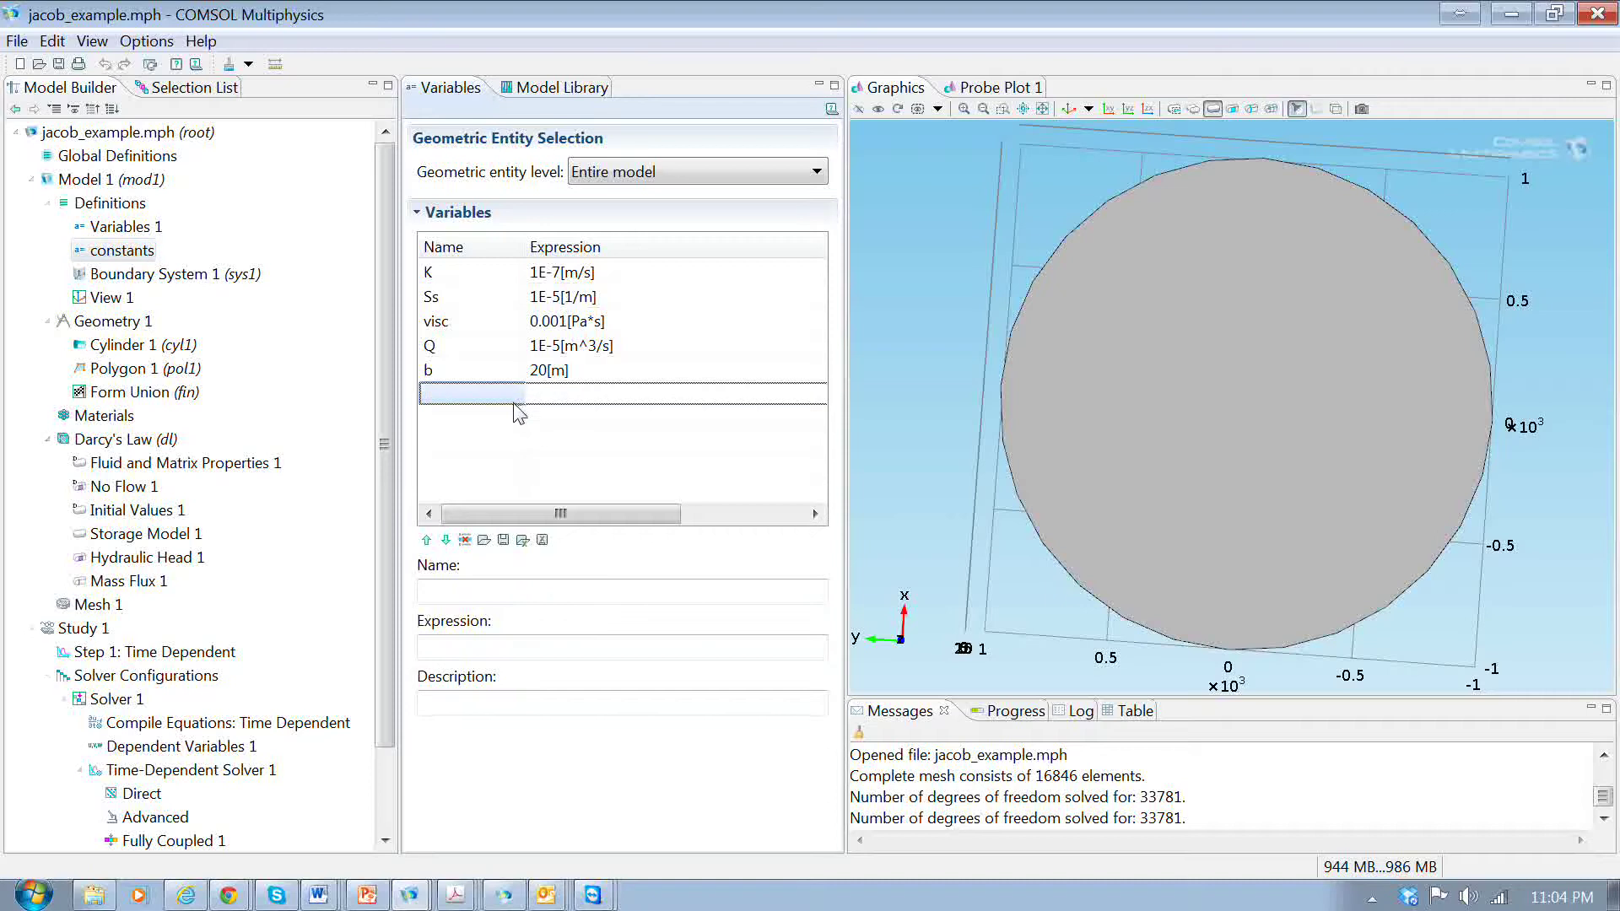
pyautogui.write('rho')
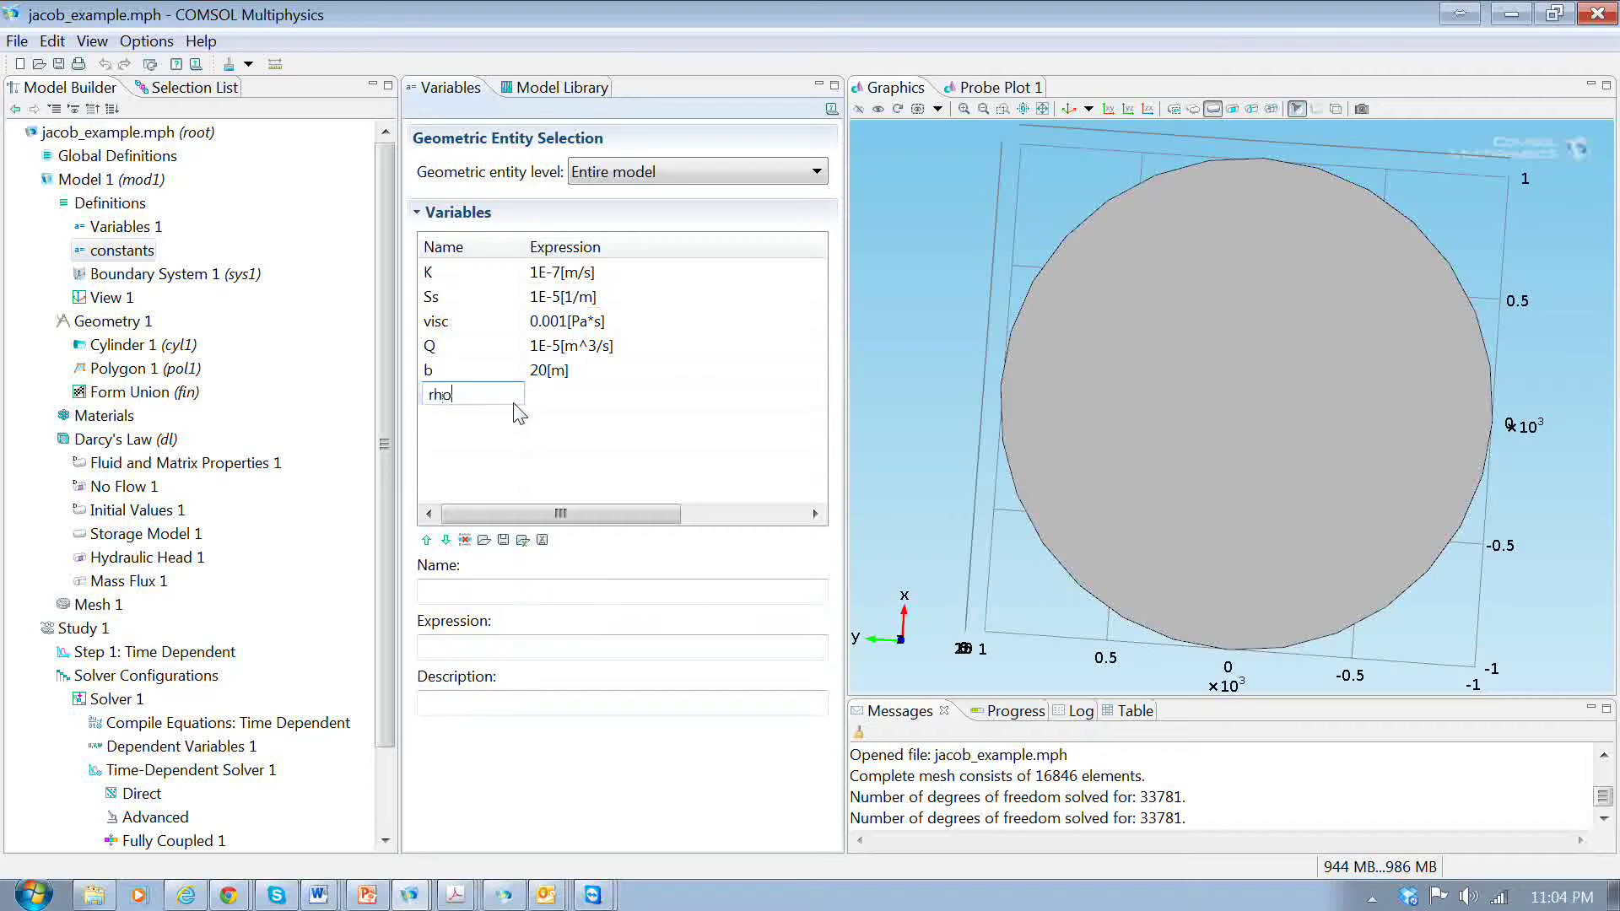
pyautogui.click(556, 402)
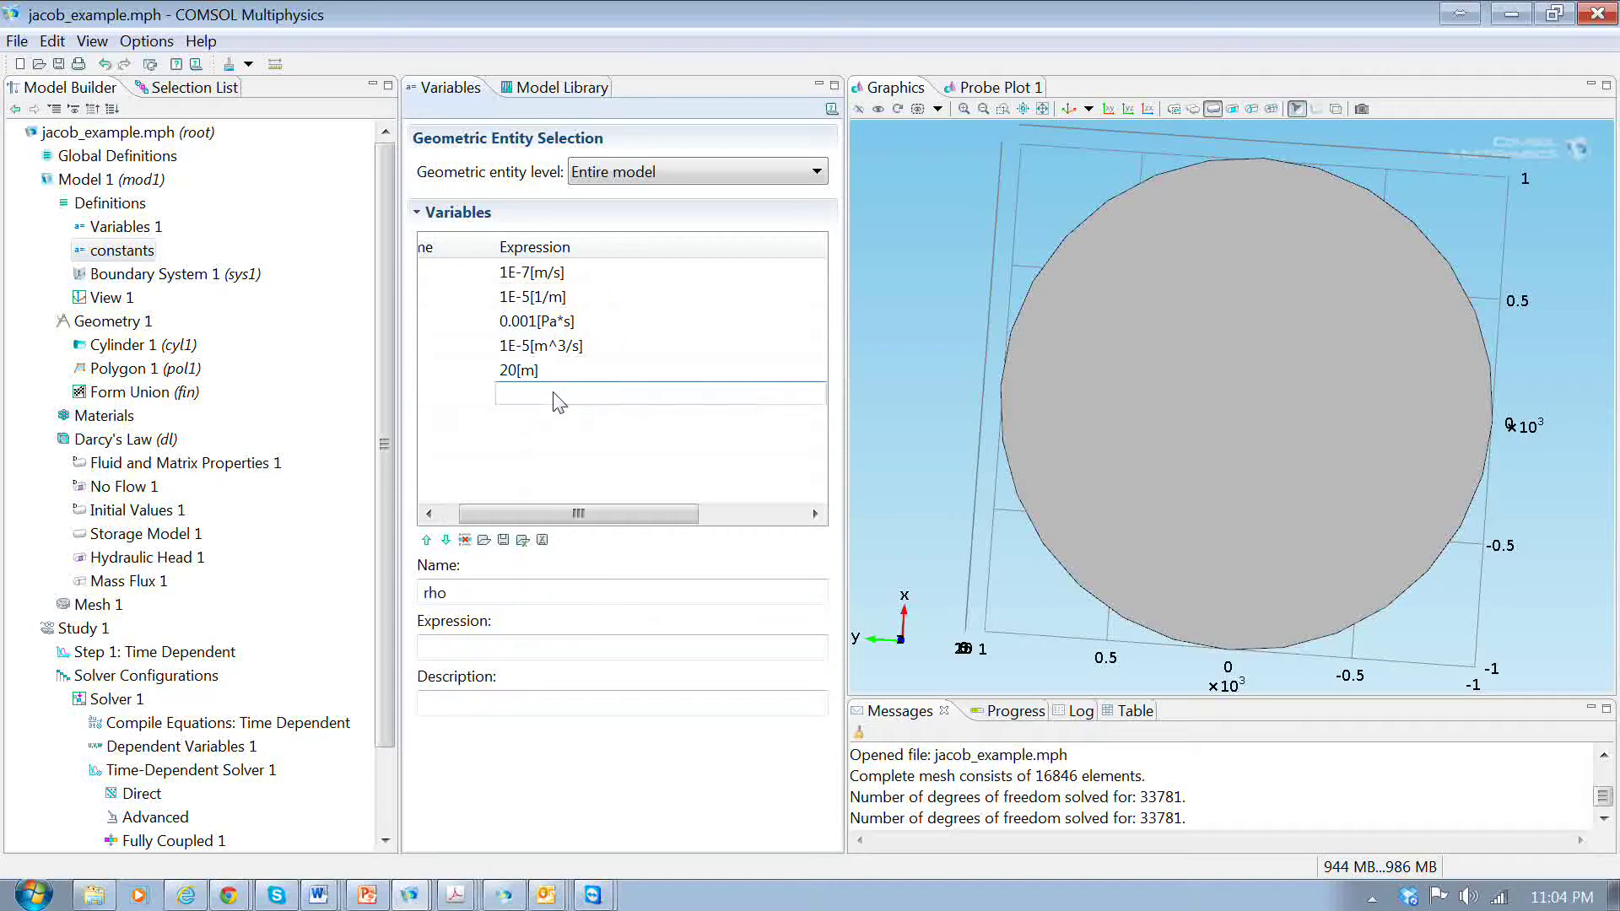
pyautogui.write('1000[')
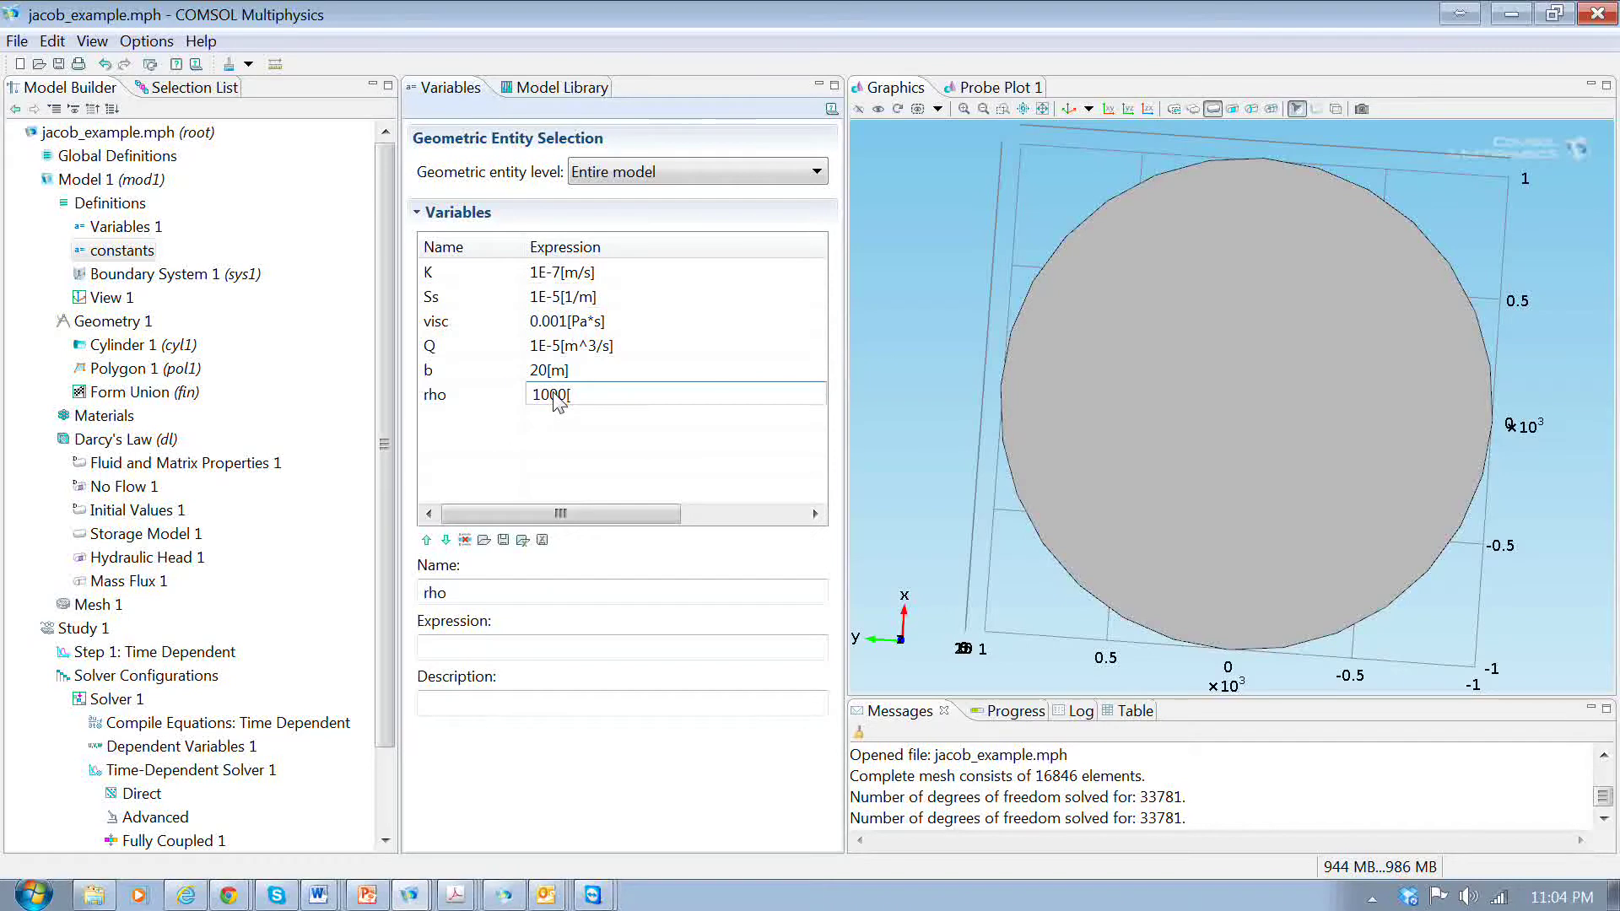
pyautogui.write('kg')
pyautogui.write('/^3]')
pyautogui.click(583, 452)
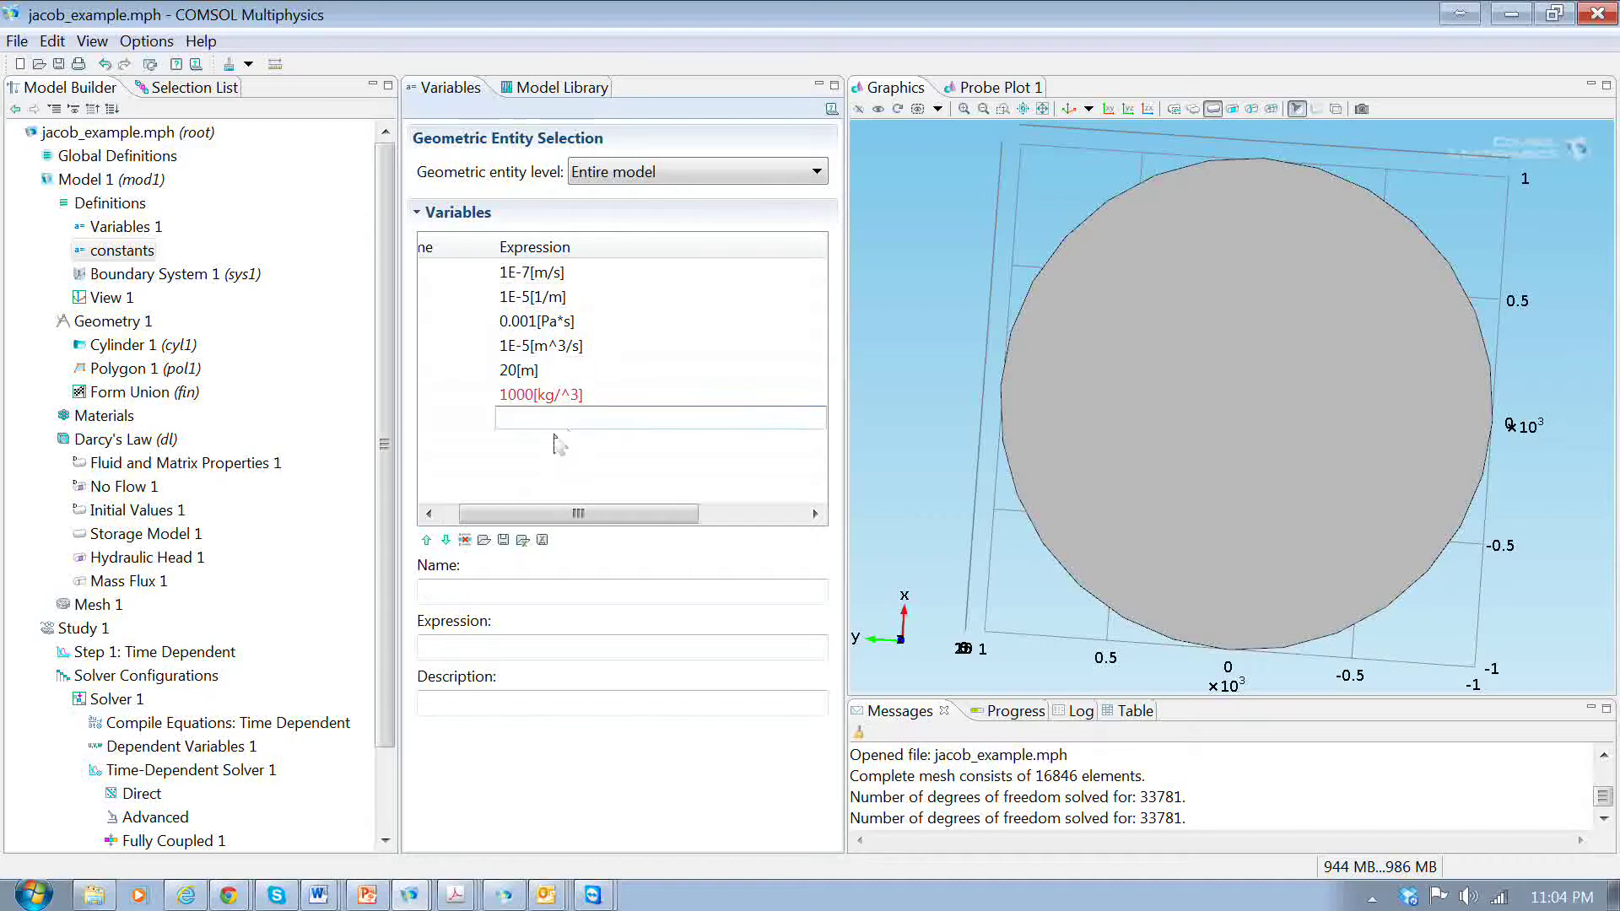
pyautogui.moveTo(529, 516); pyautogui.dragTo(510, 521)
pyautogui.doubleClick(483, 397)
pyautogui.click(571, 420)
pyautogui.click(456, 424)
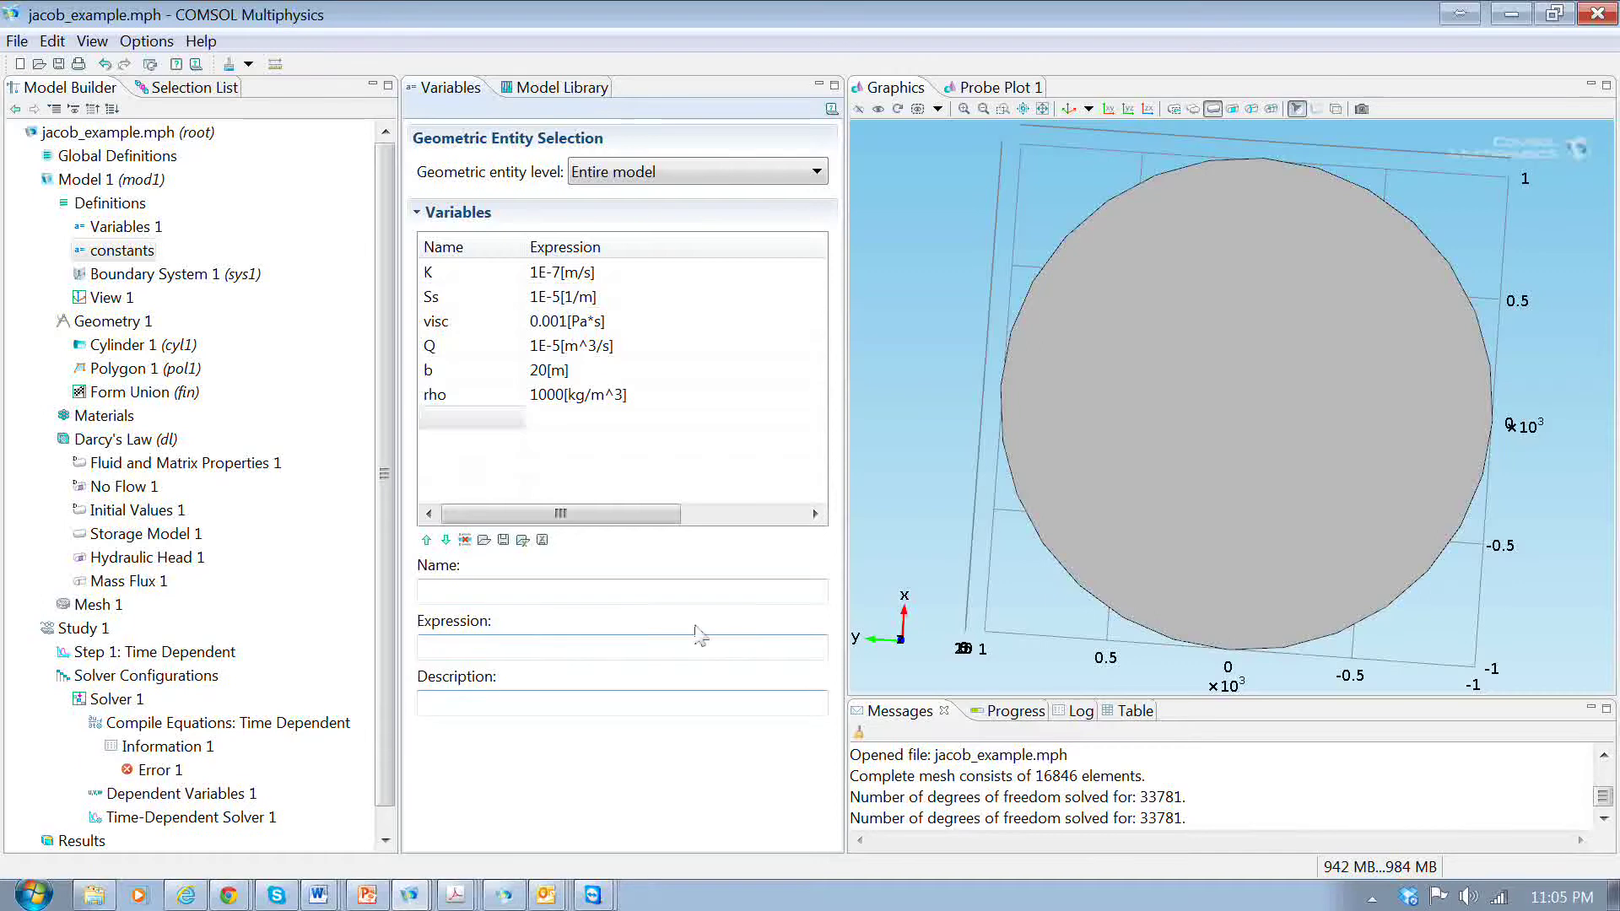
pyautogui.click(443, 420)
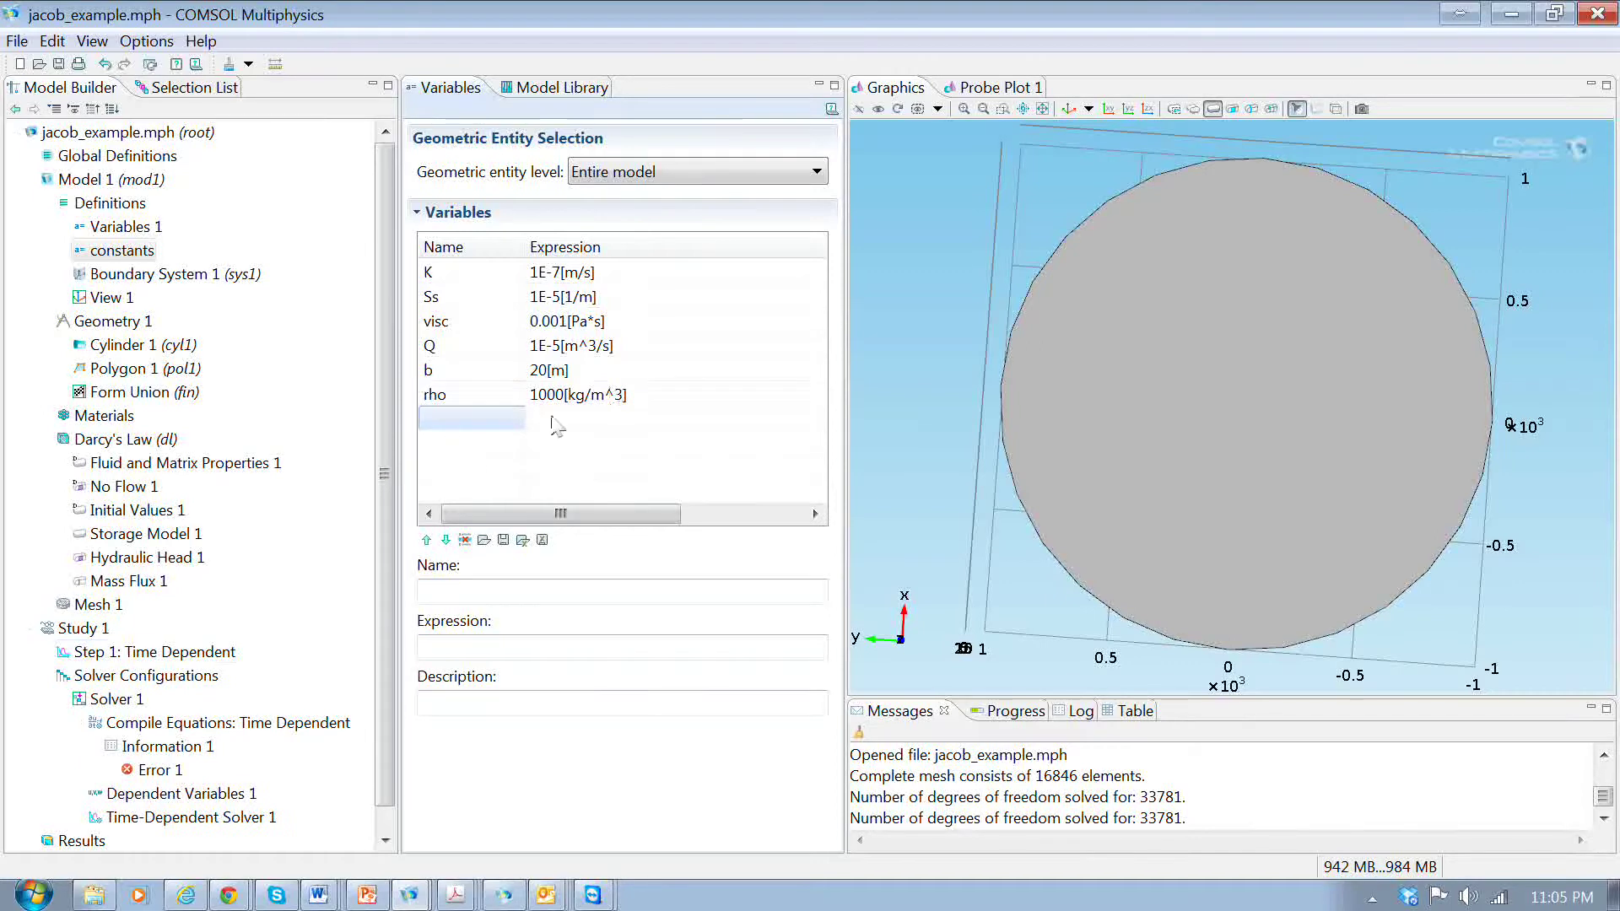
# Compute Study 1 and plot the surface pressure of Pressure (dl) 1 at time 1e7
pyautogui.click(60, 634)
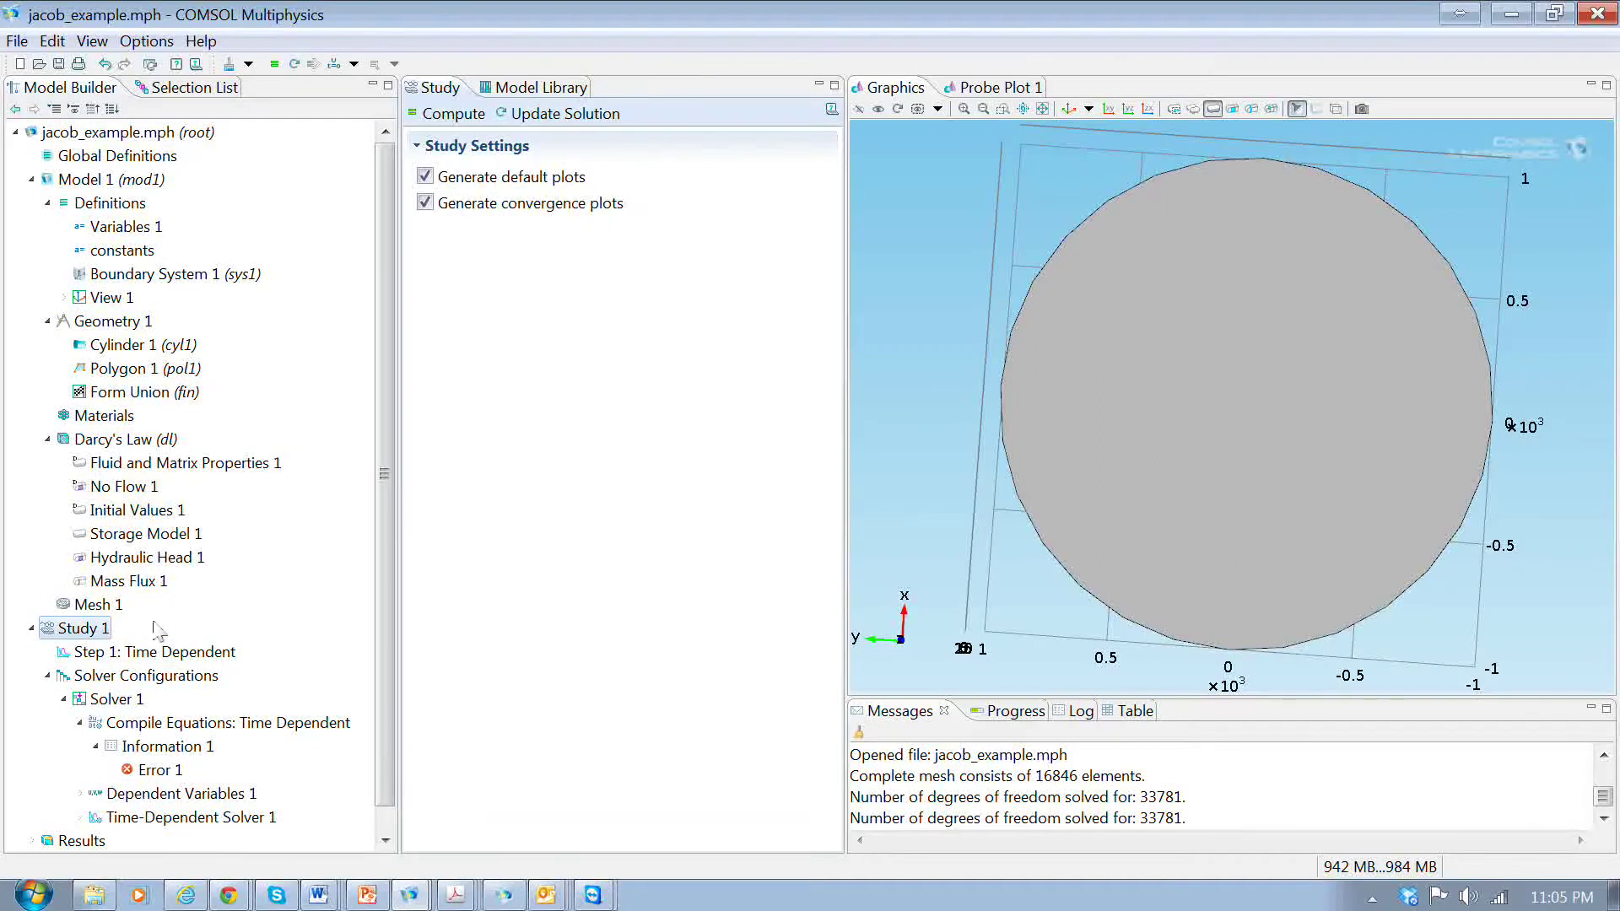
pyautogui.click(448, 115)
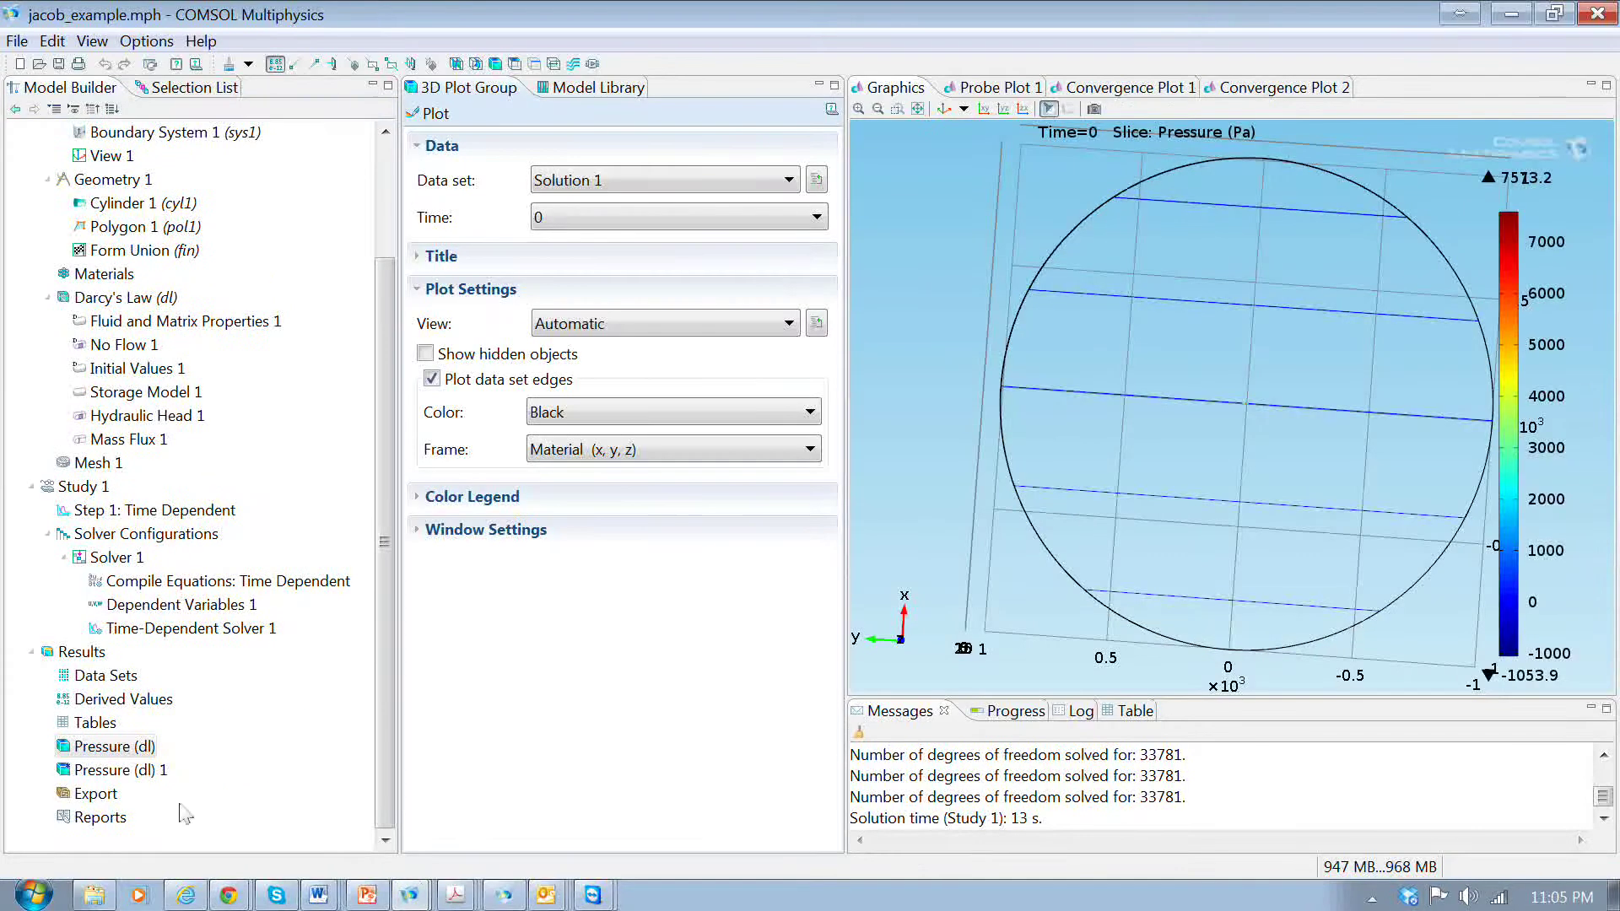
pyautogui.click(121, 770)
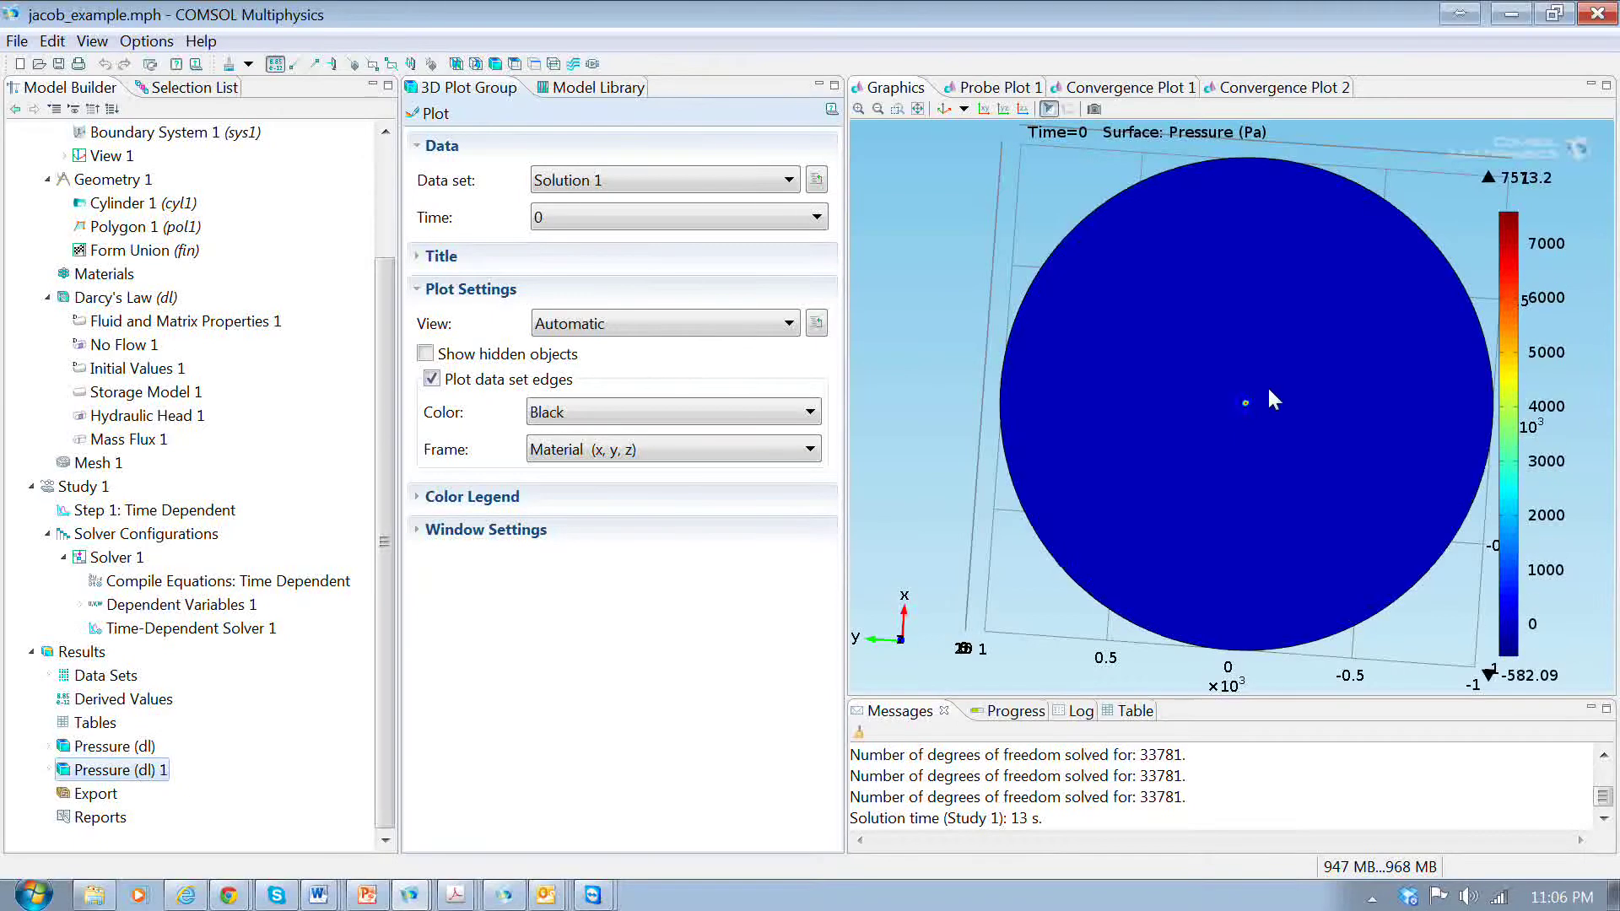
pyautogui.click(818, 217)
pyautogui.scroll(-15, 648, 487)
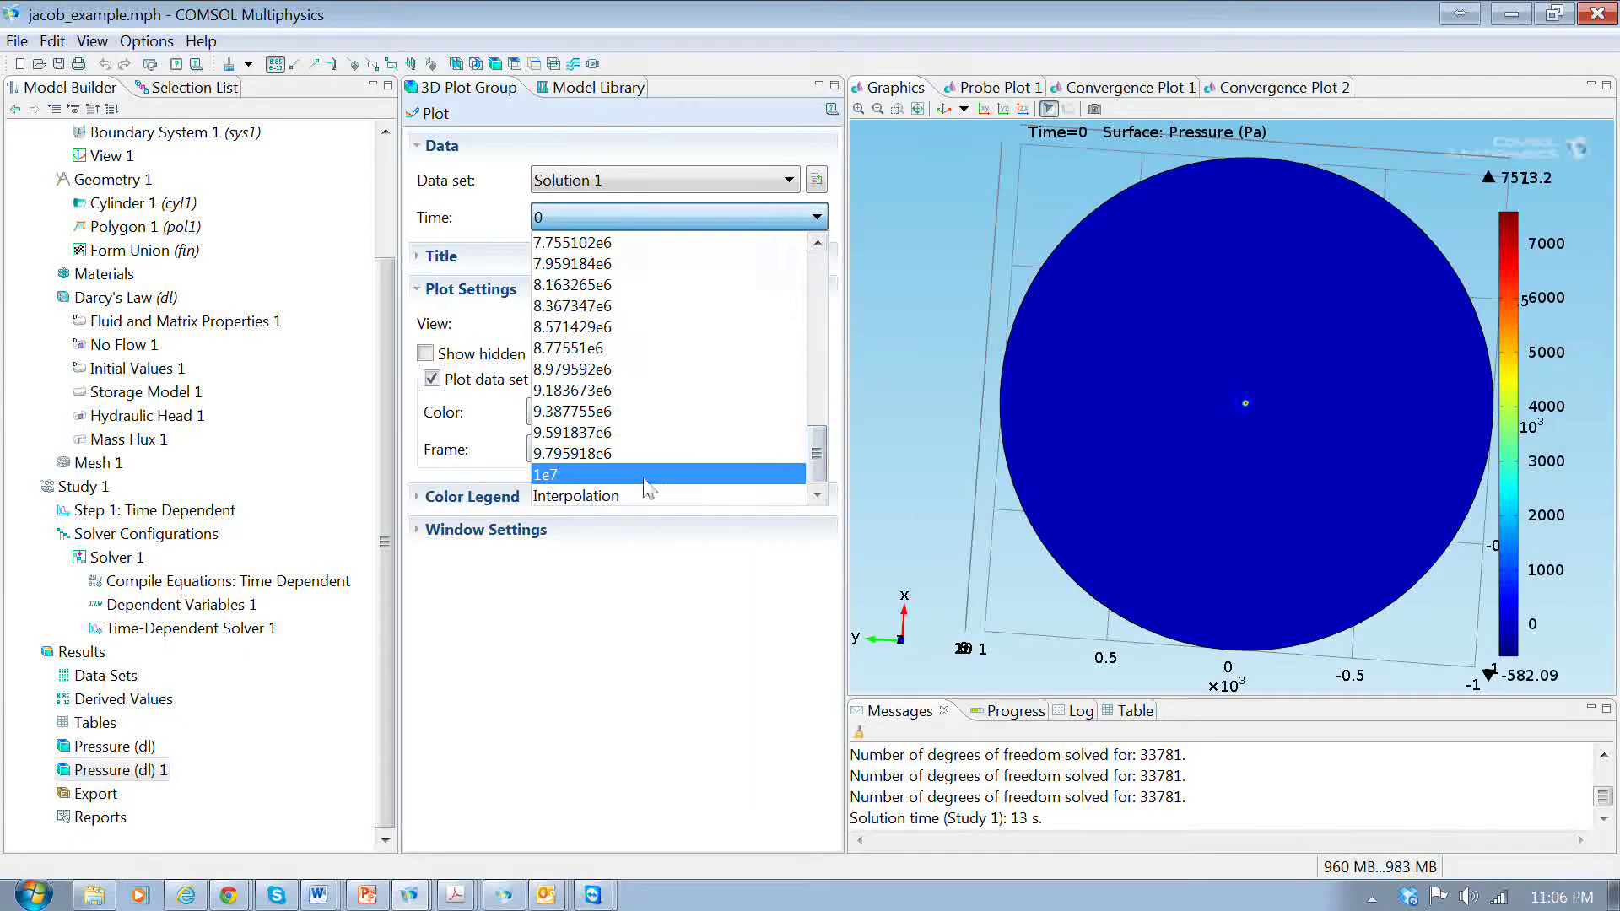
pyautogui.click(643, 476)
pyautogui.click(436, 116)
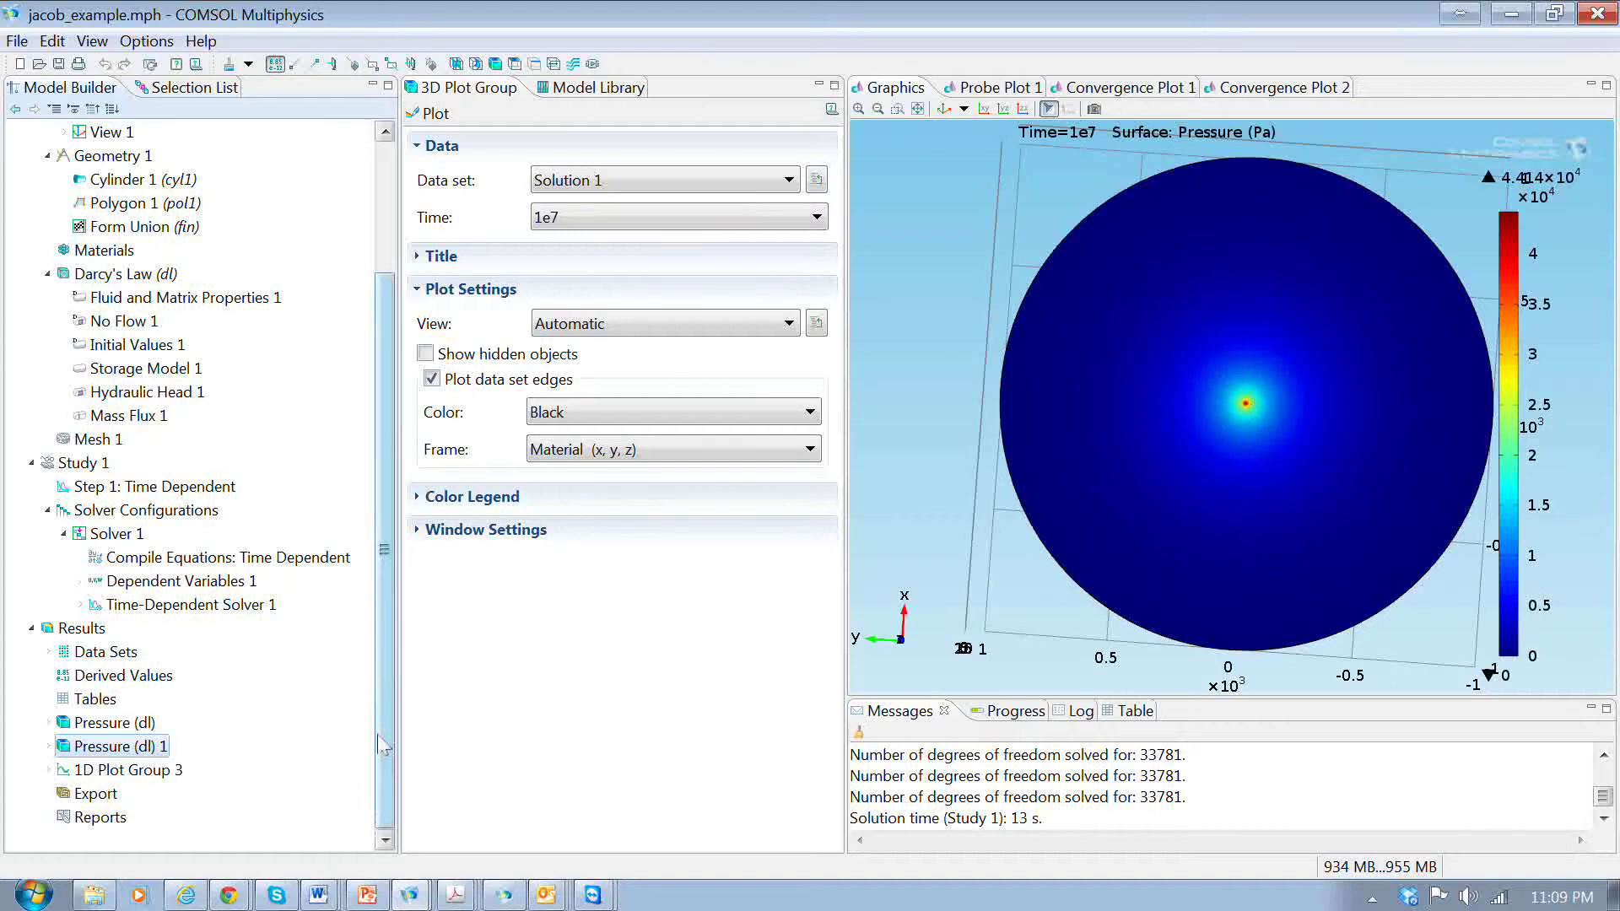
# Review the h_jacob_50 expression under Variables 1 and the y-axis expressions of both point graphs in 1D Plot Group 3
pyautogui.scroll(3, 381, 744)
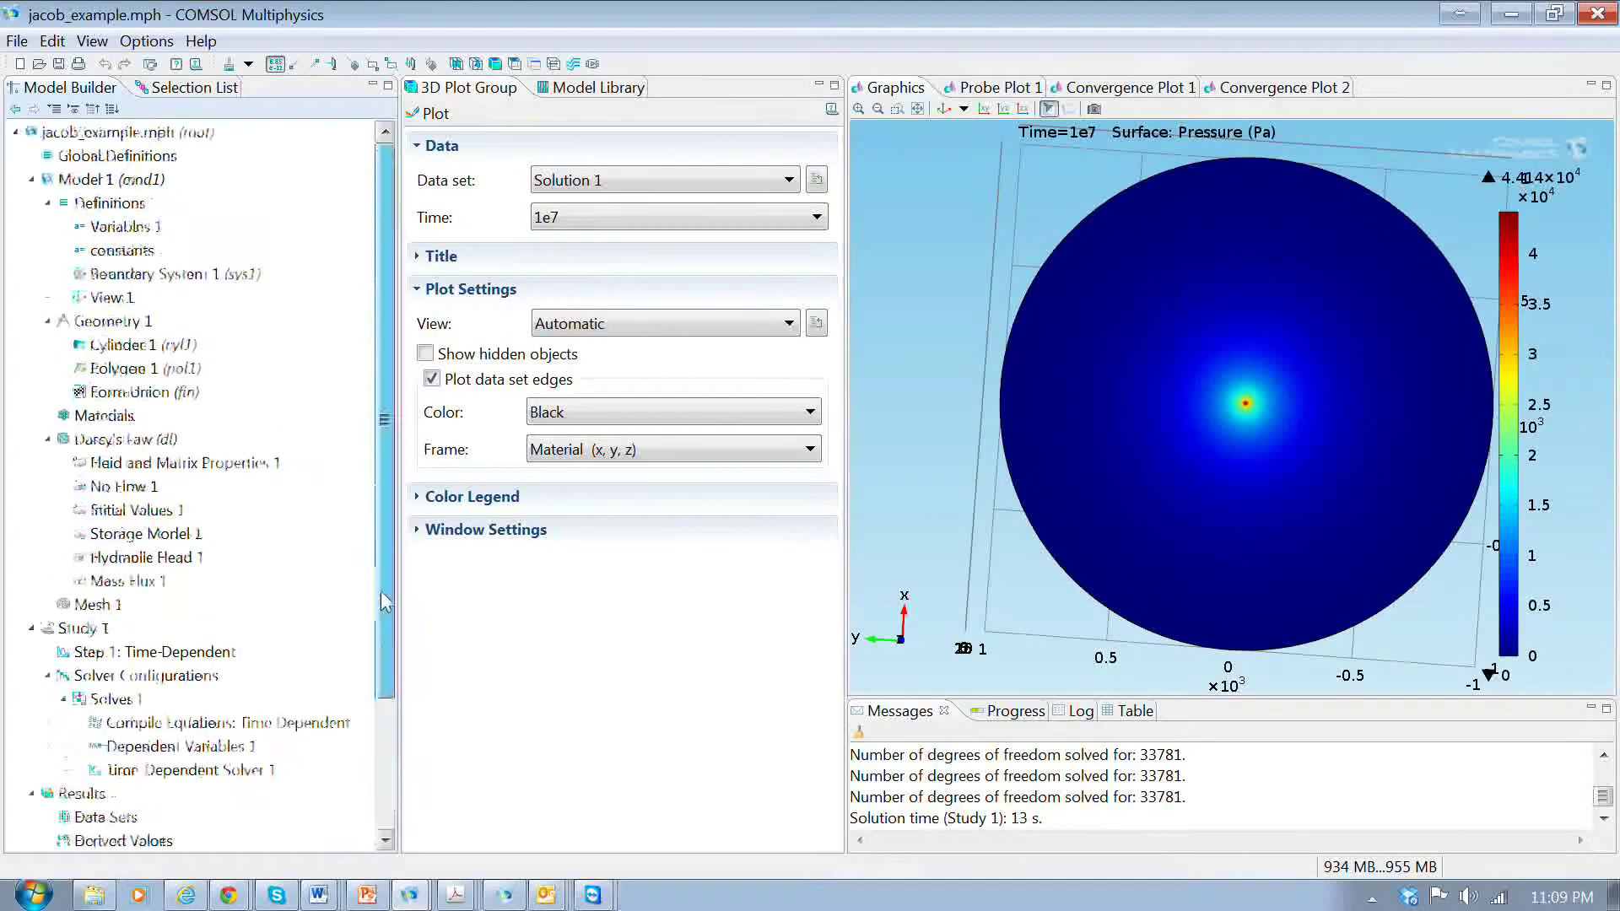
pyautogui.click(142, 232)
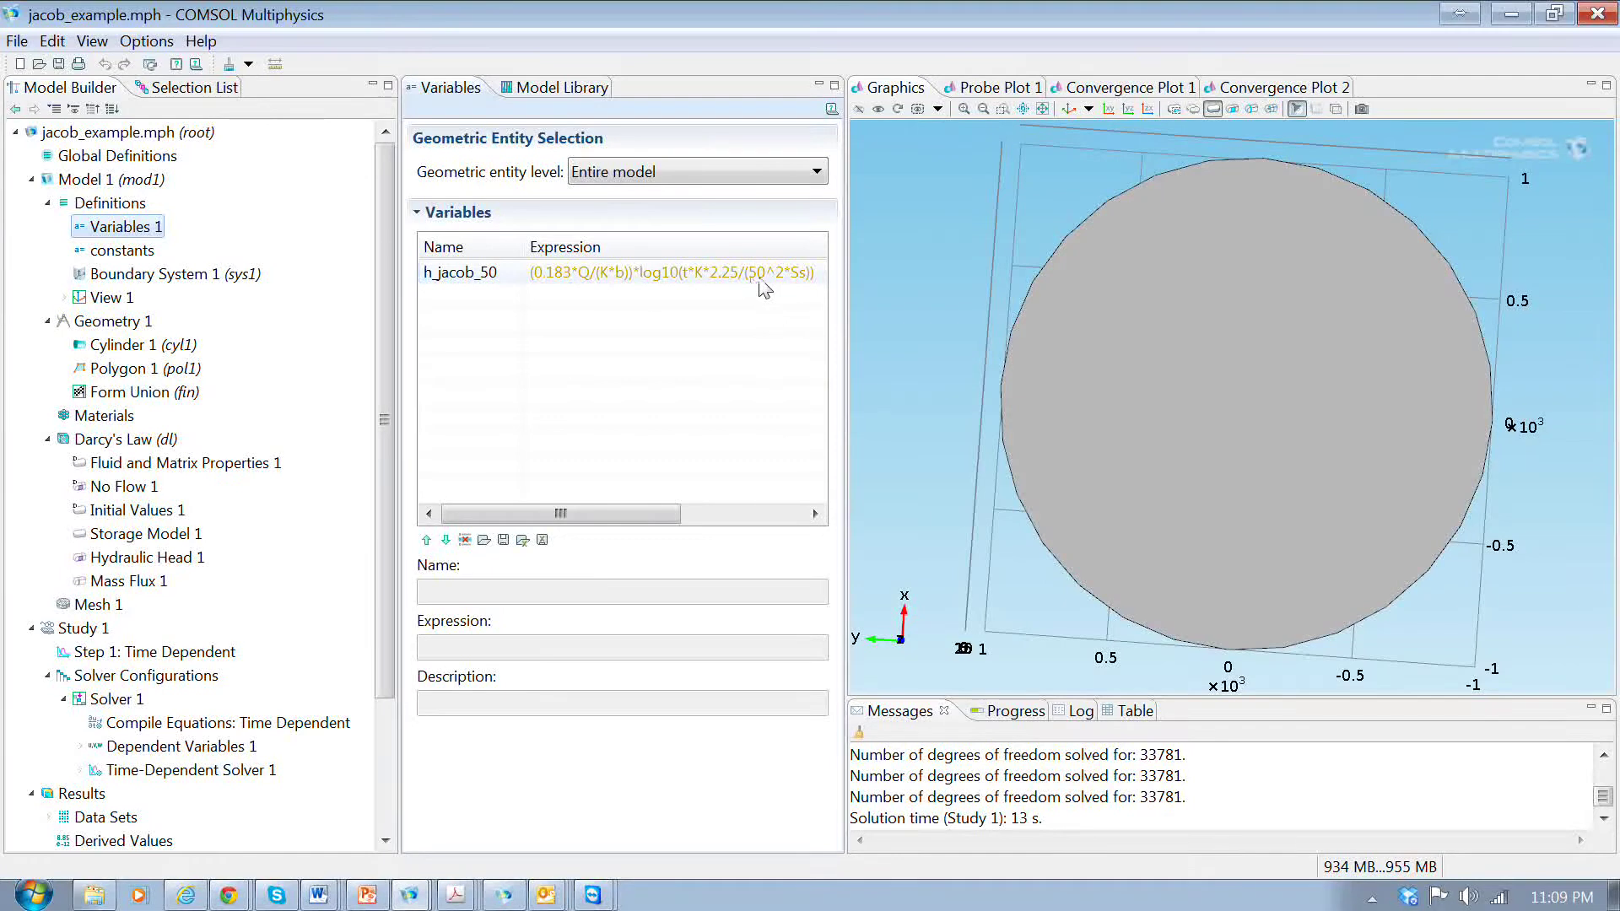
pyautogui.scroll(-3, 381, 411)
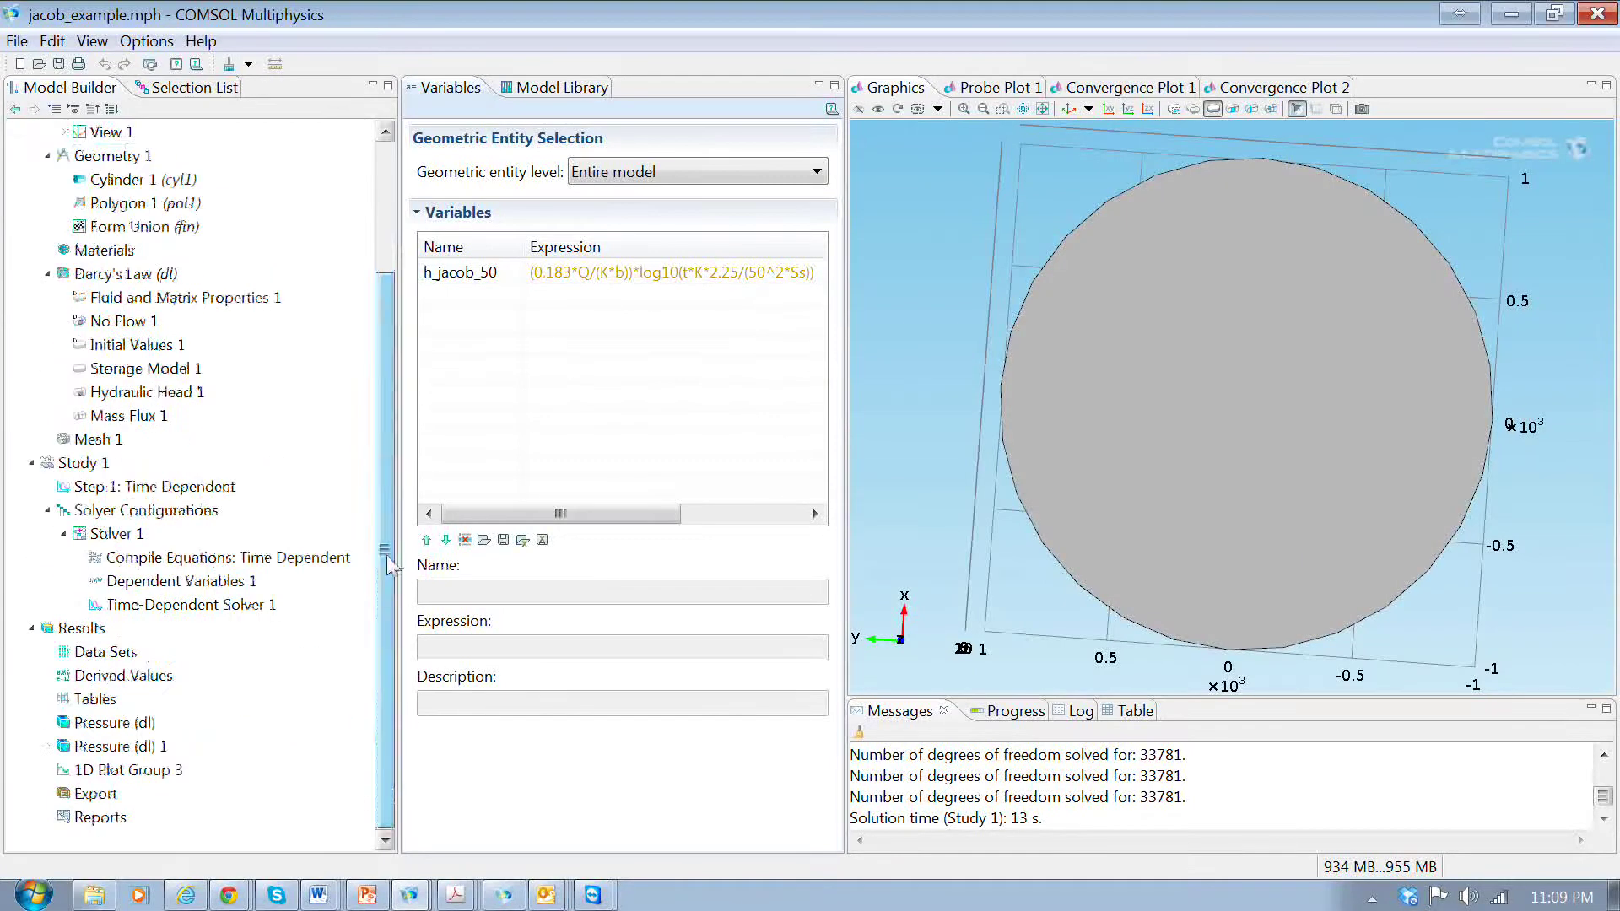
pyautogui.click(47, 770)
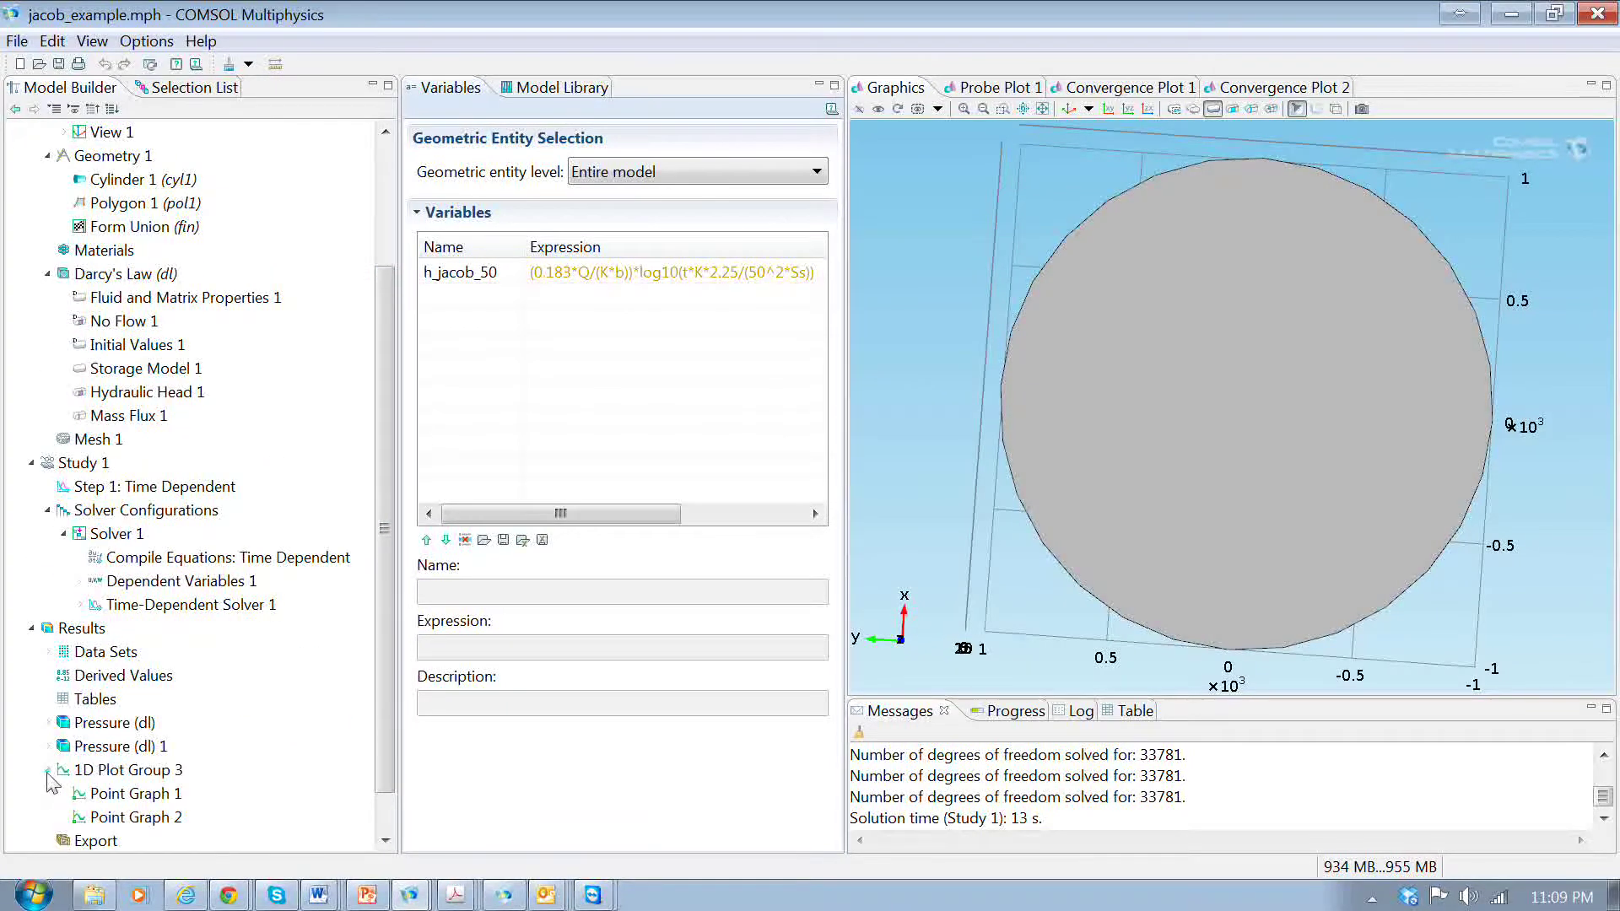
pyautogui.click(127, 771)
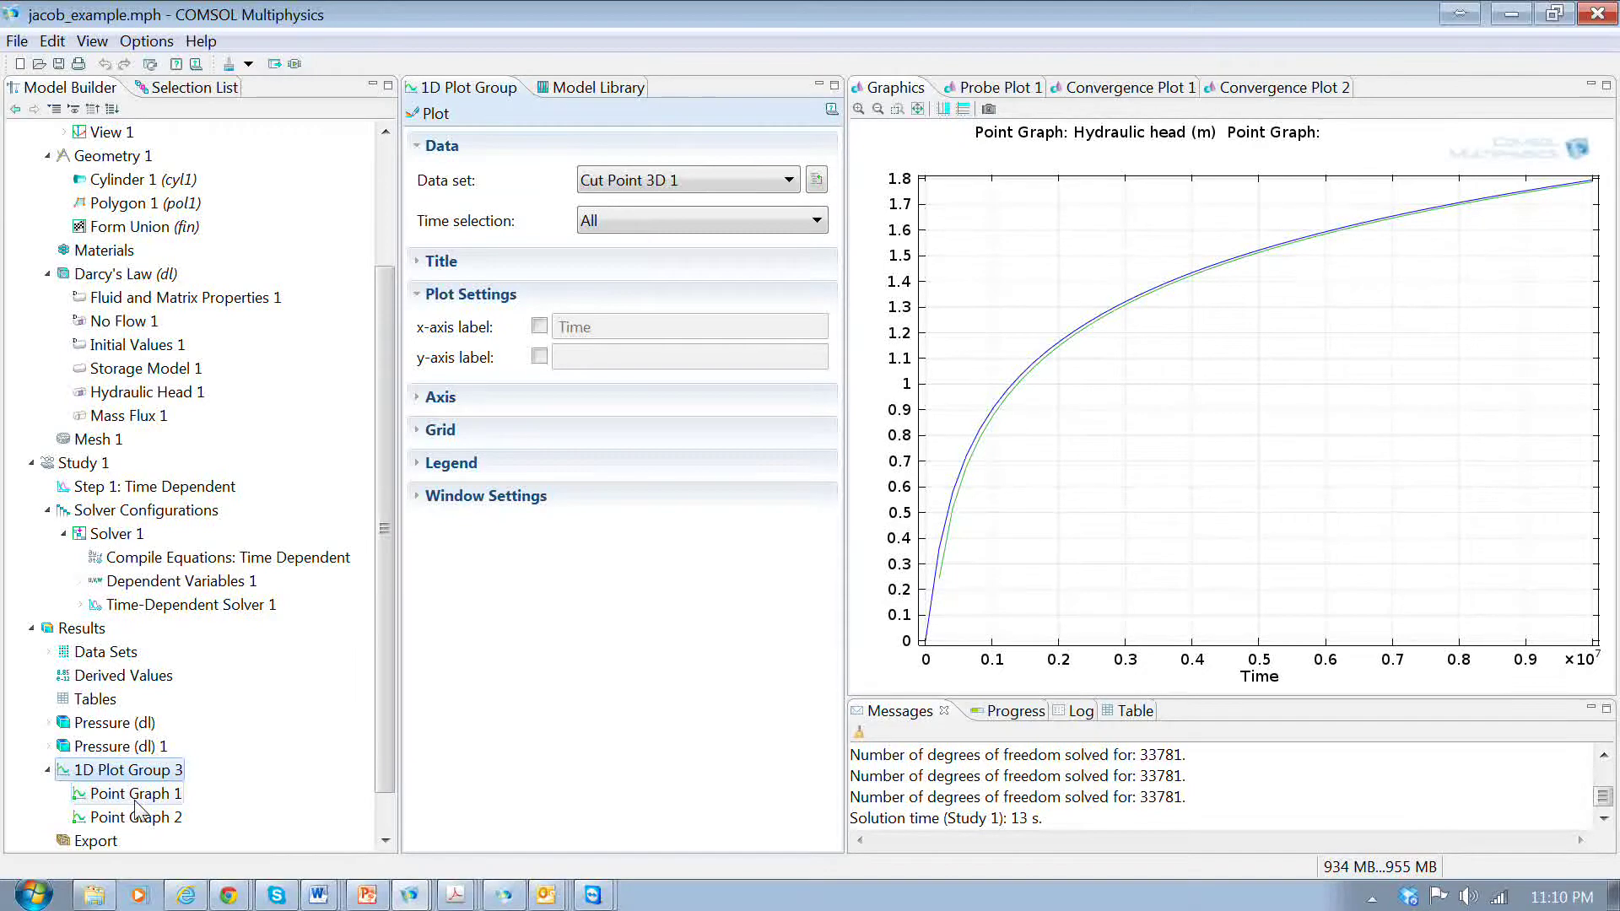
pyautogui.click(135, 802)
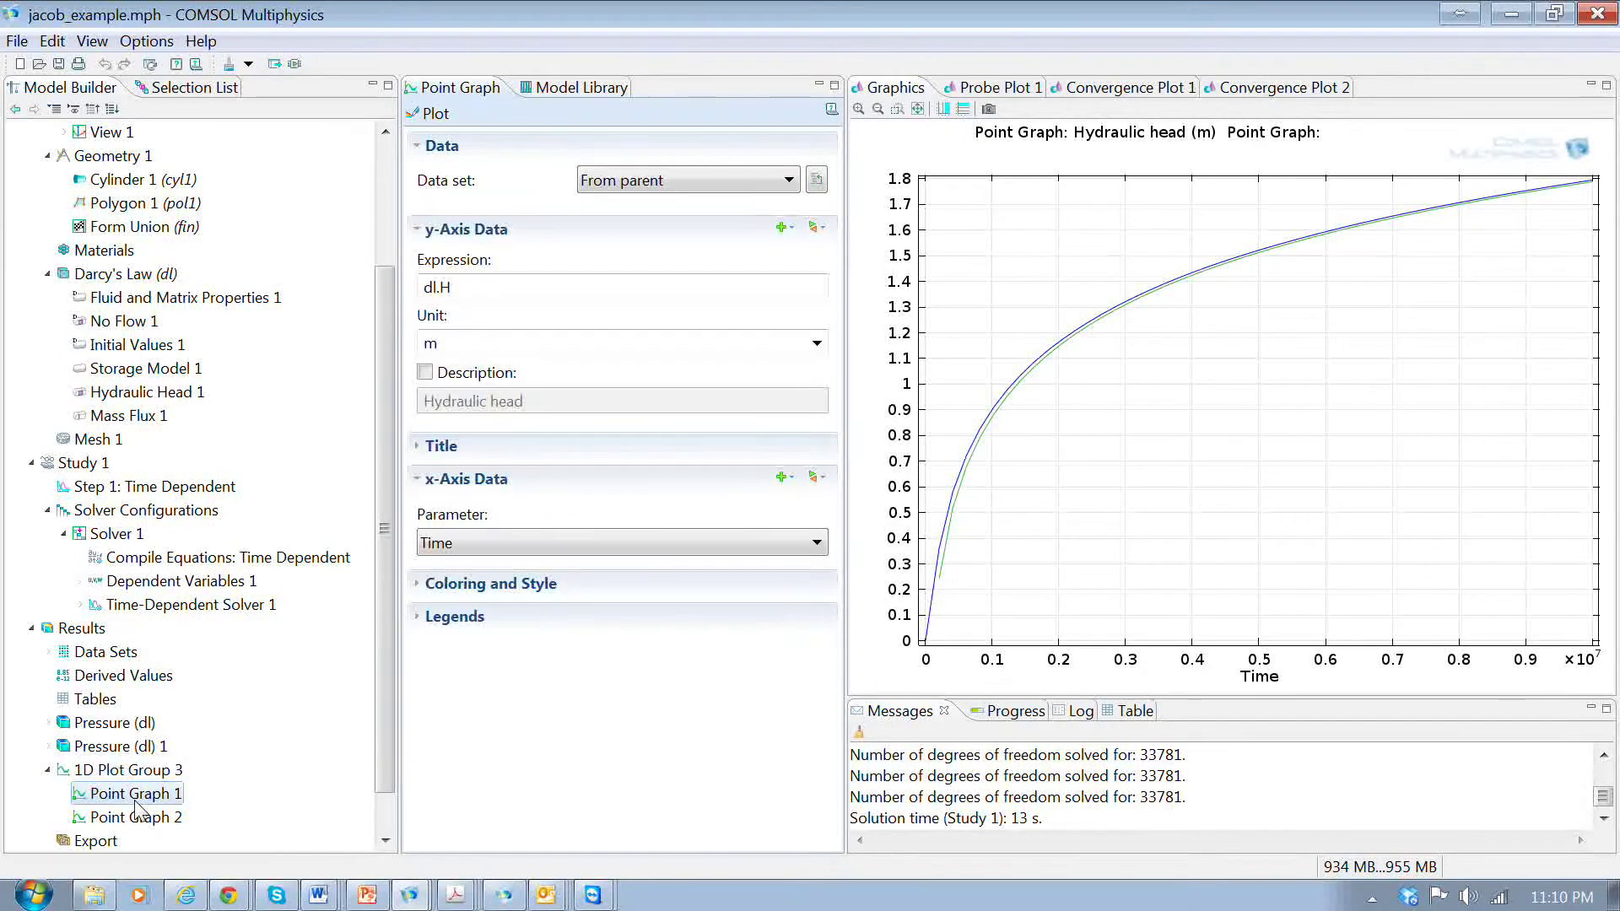
pyautogui.click(470, 289)
pyautogui.doubleClick(468, 287)
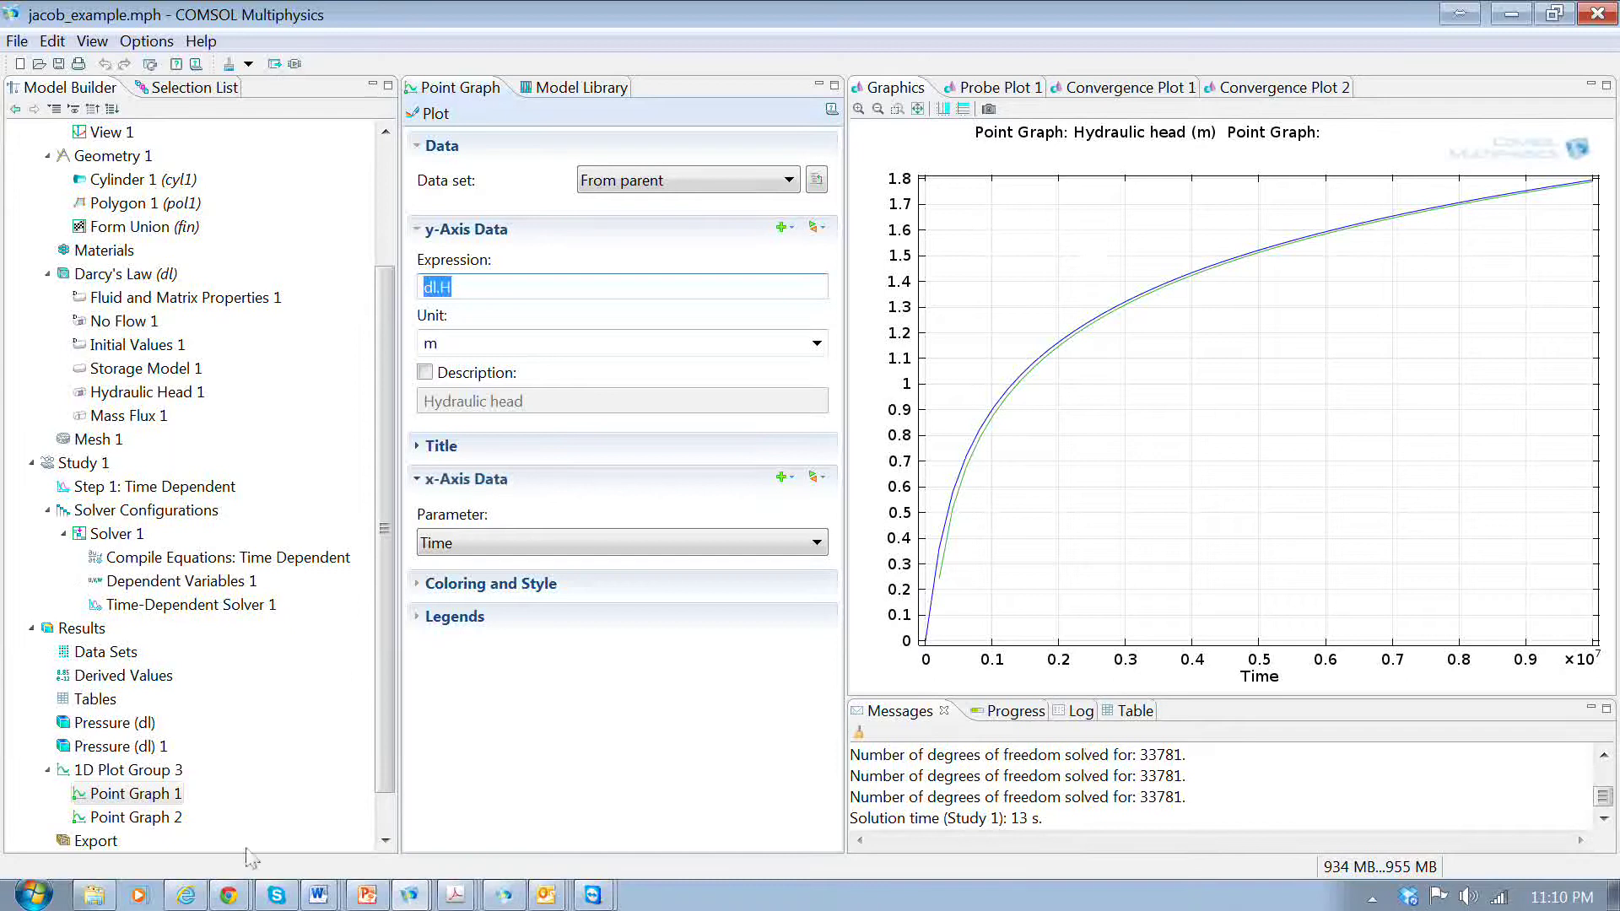
pyautogui.click(158, 824)
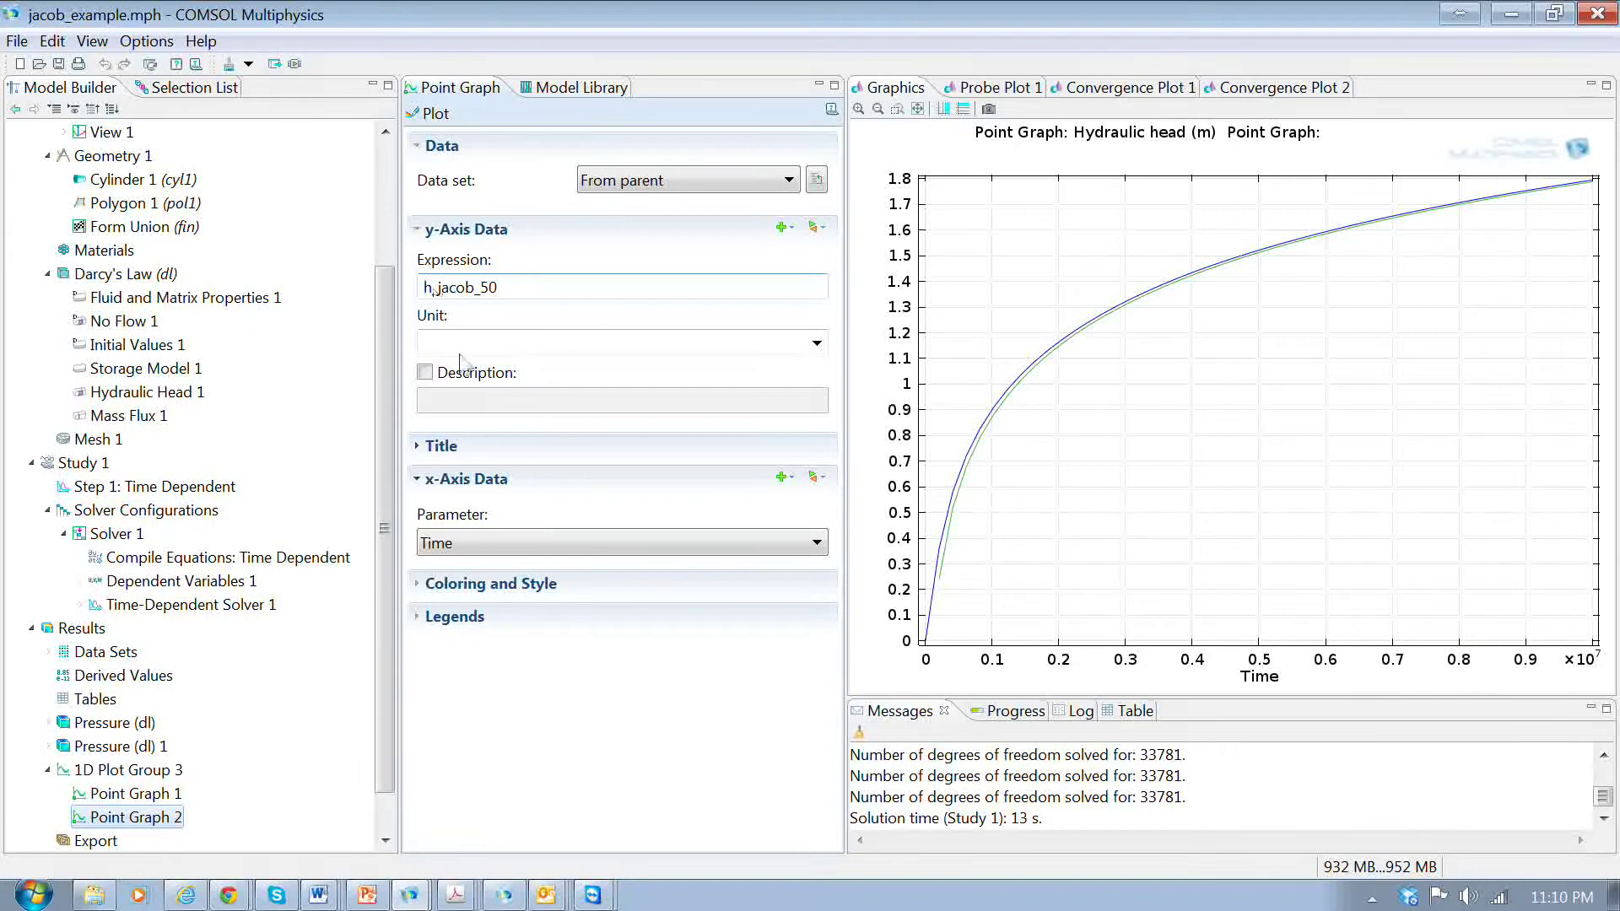
pyautogui.click(167, 769)
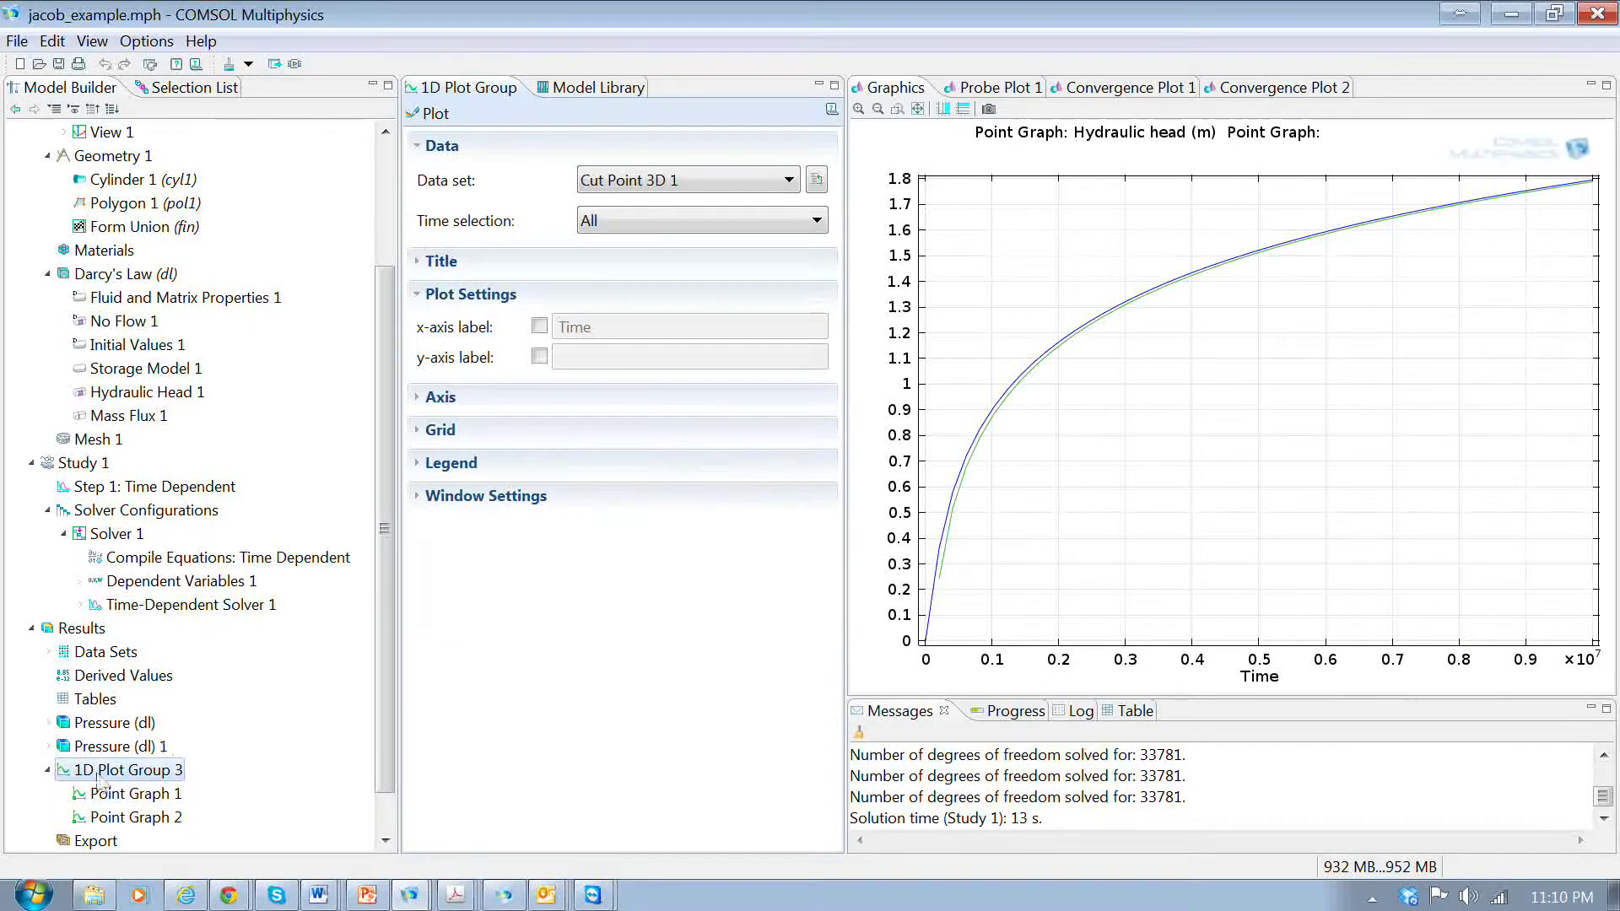
# Inspect the coordinates of Cut Point 3D 1 and the data set used by 1D Plot Group 3 and Point Graph 1
pyautogui.click(48, 652)
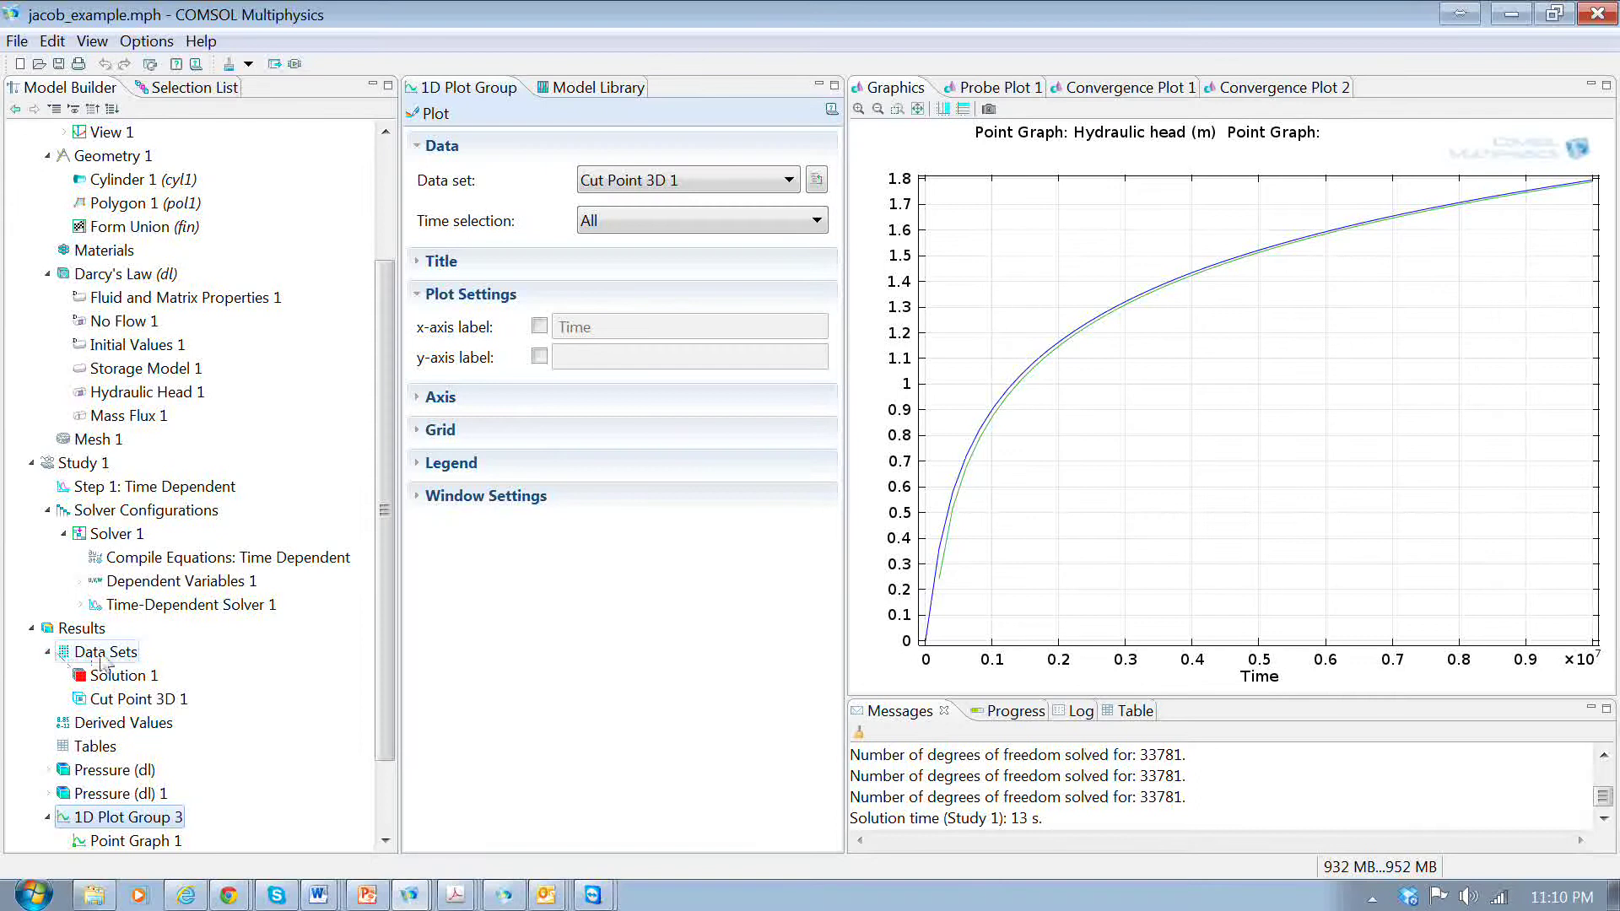
pyautogui.click(127, 699)
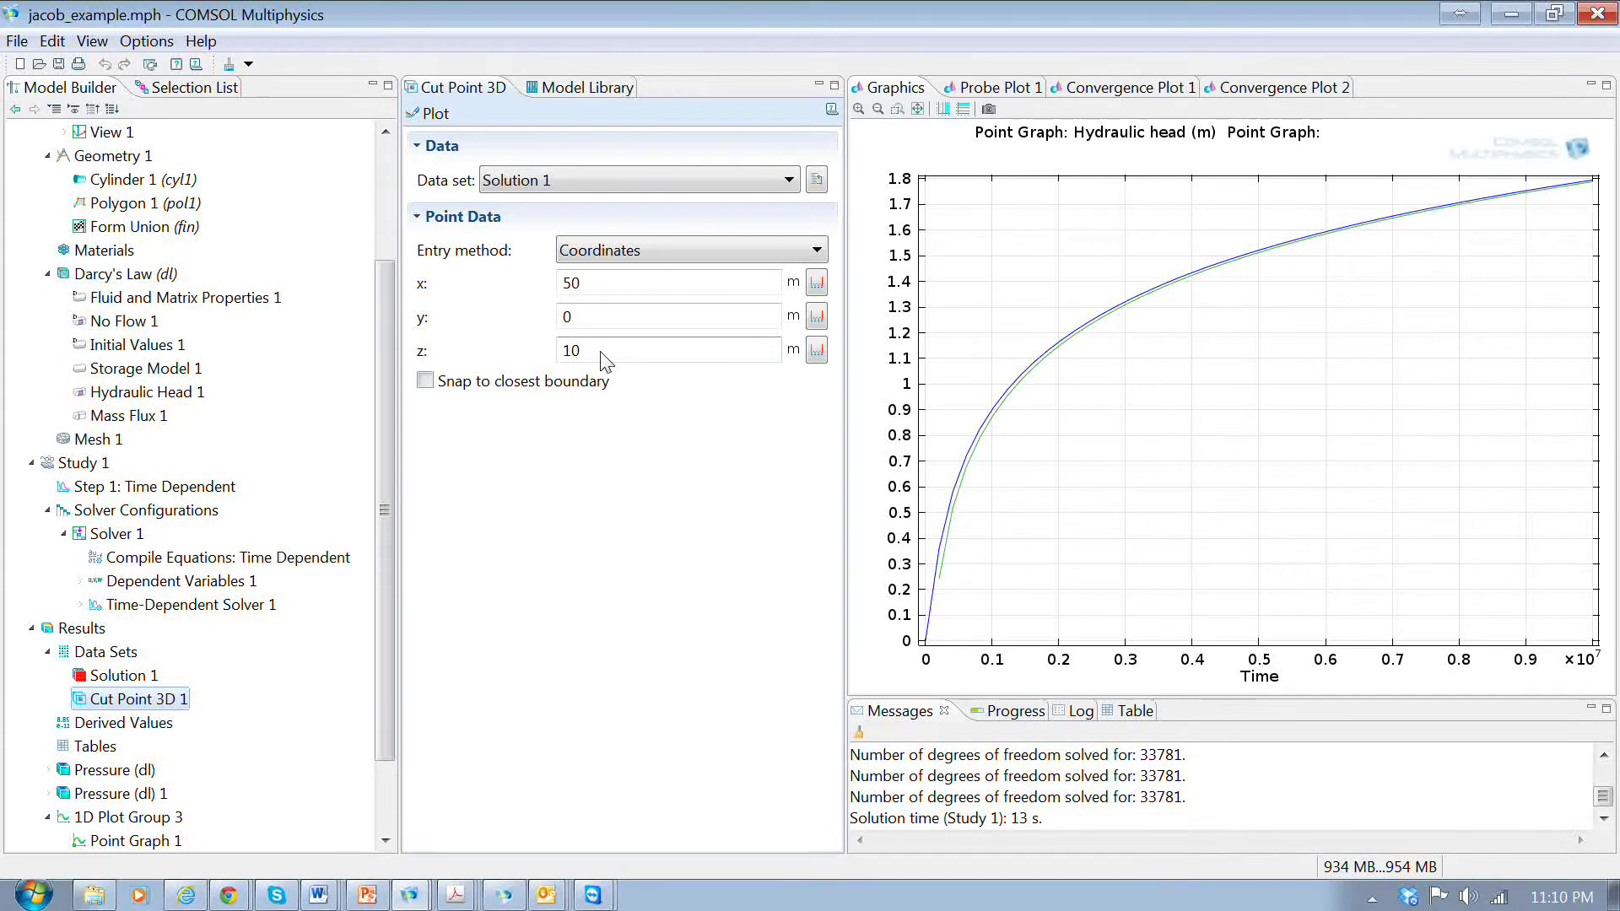
pyautogui.moveTo(383, 655); pyautogui.dragTo(403, 783)
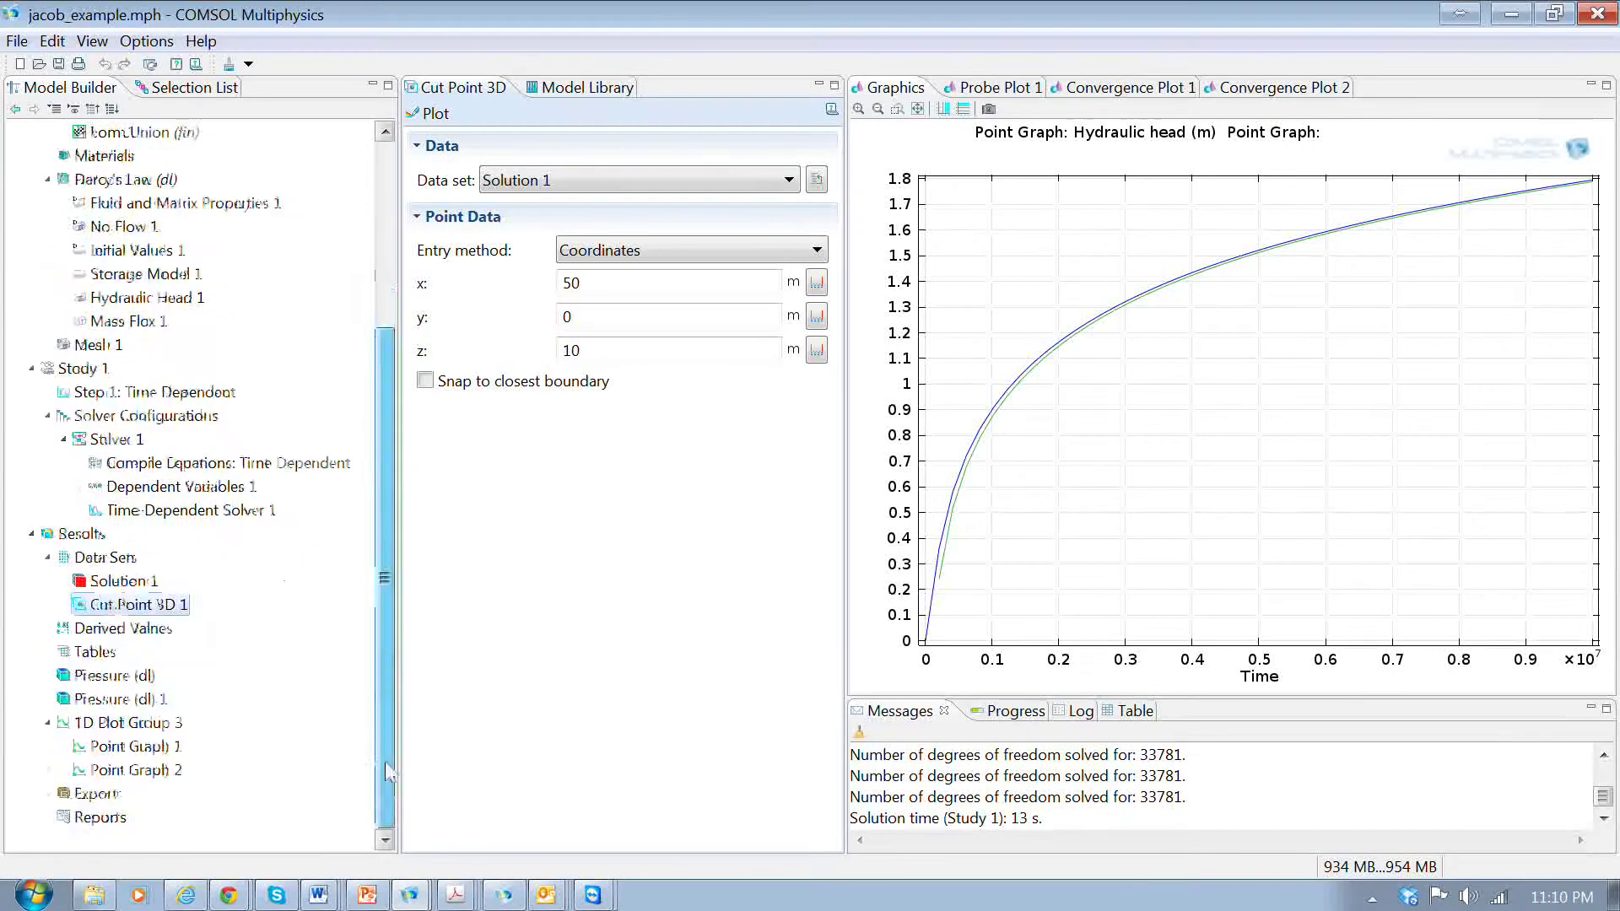
pyautogui.click(126, 724)
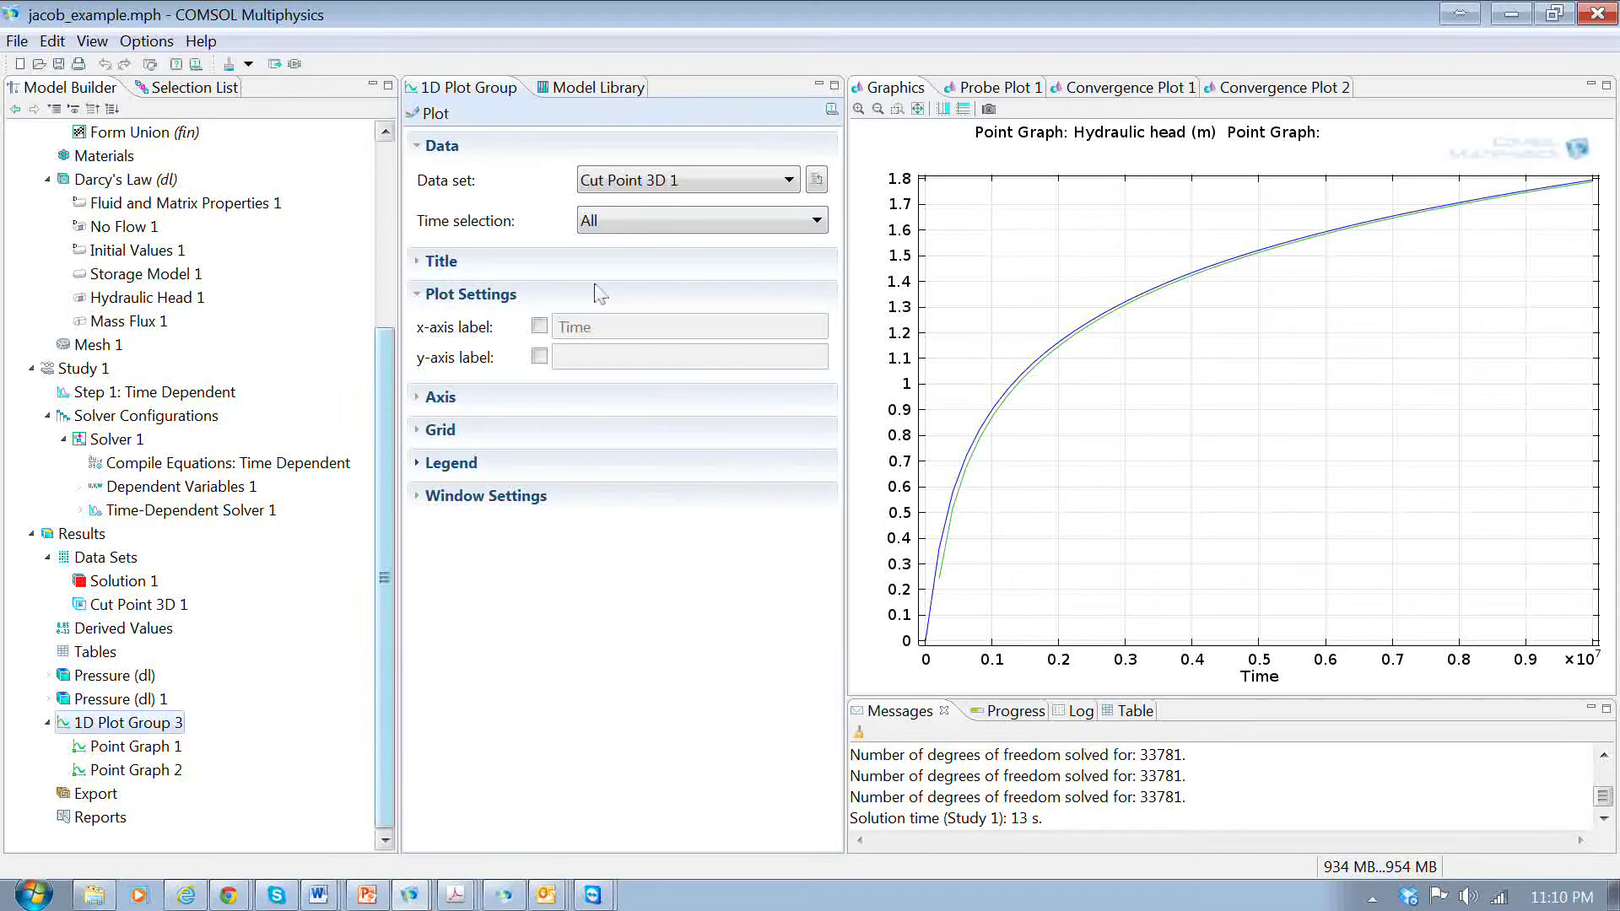
pyautogui.click(658, 184)
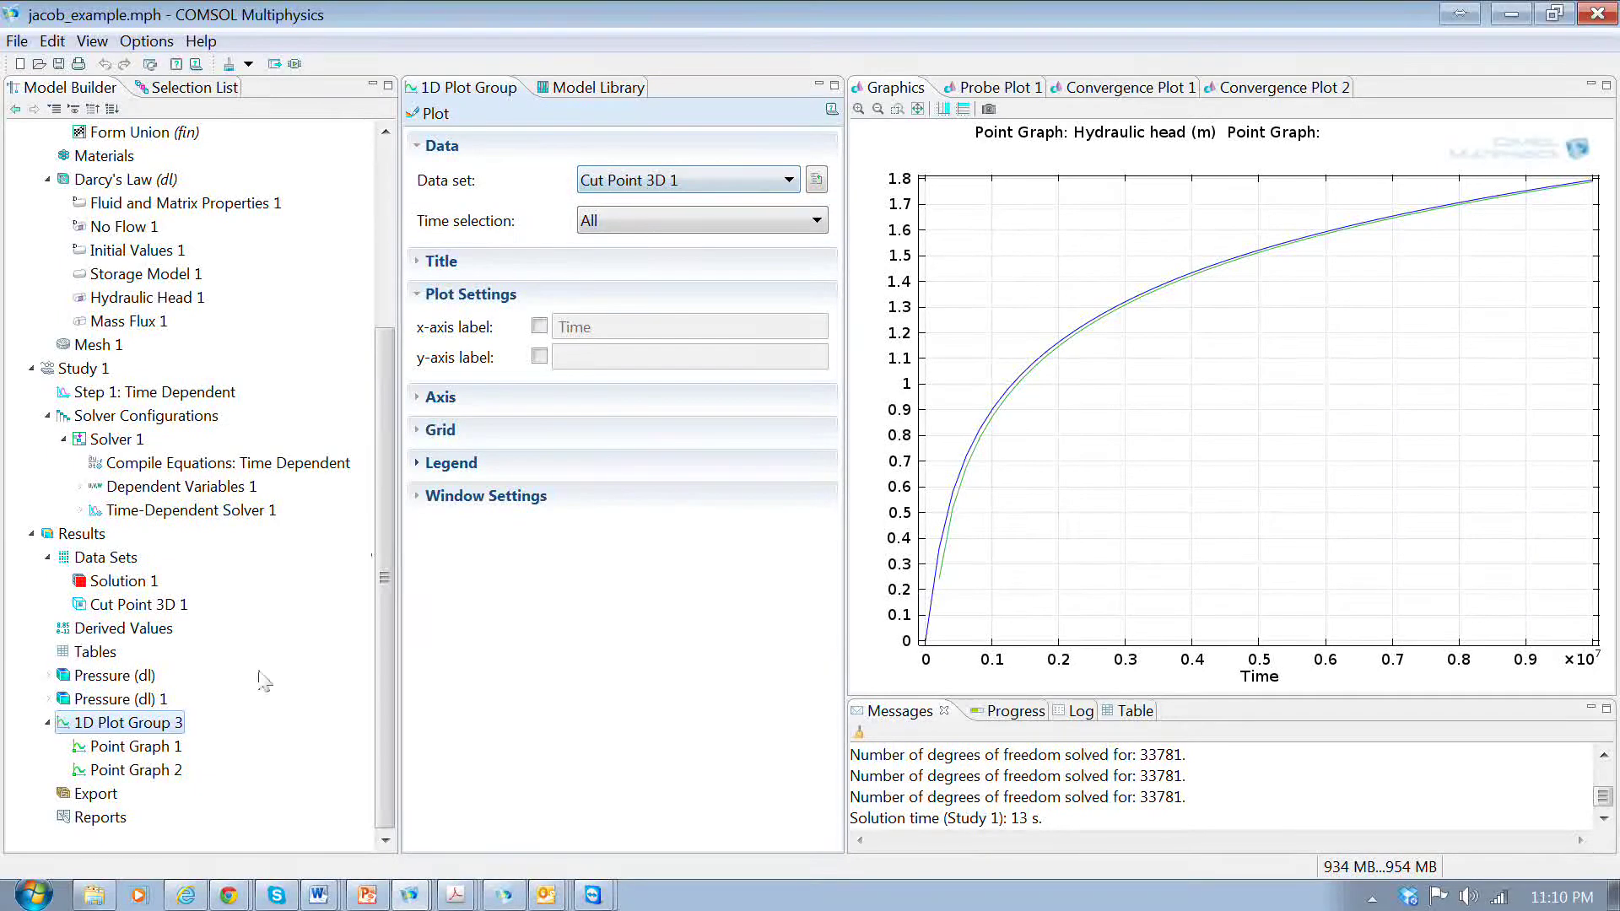
pyautogui.click(162, 749)
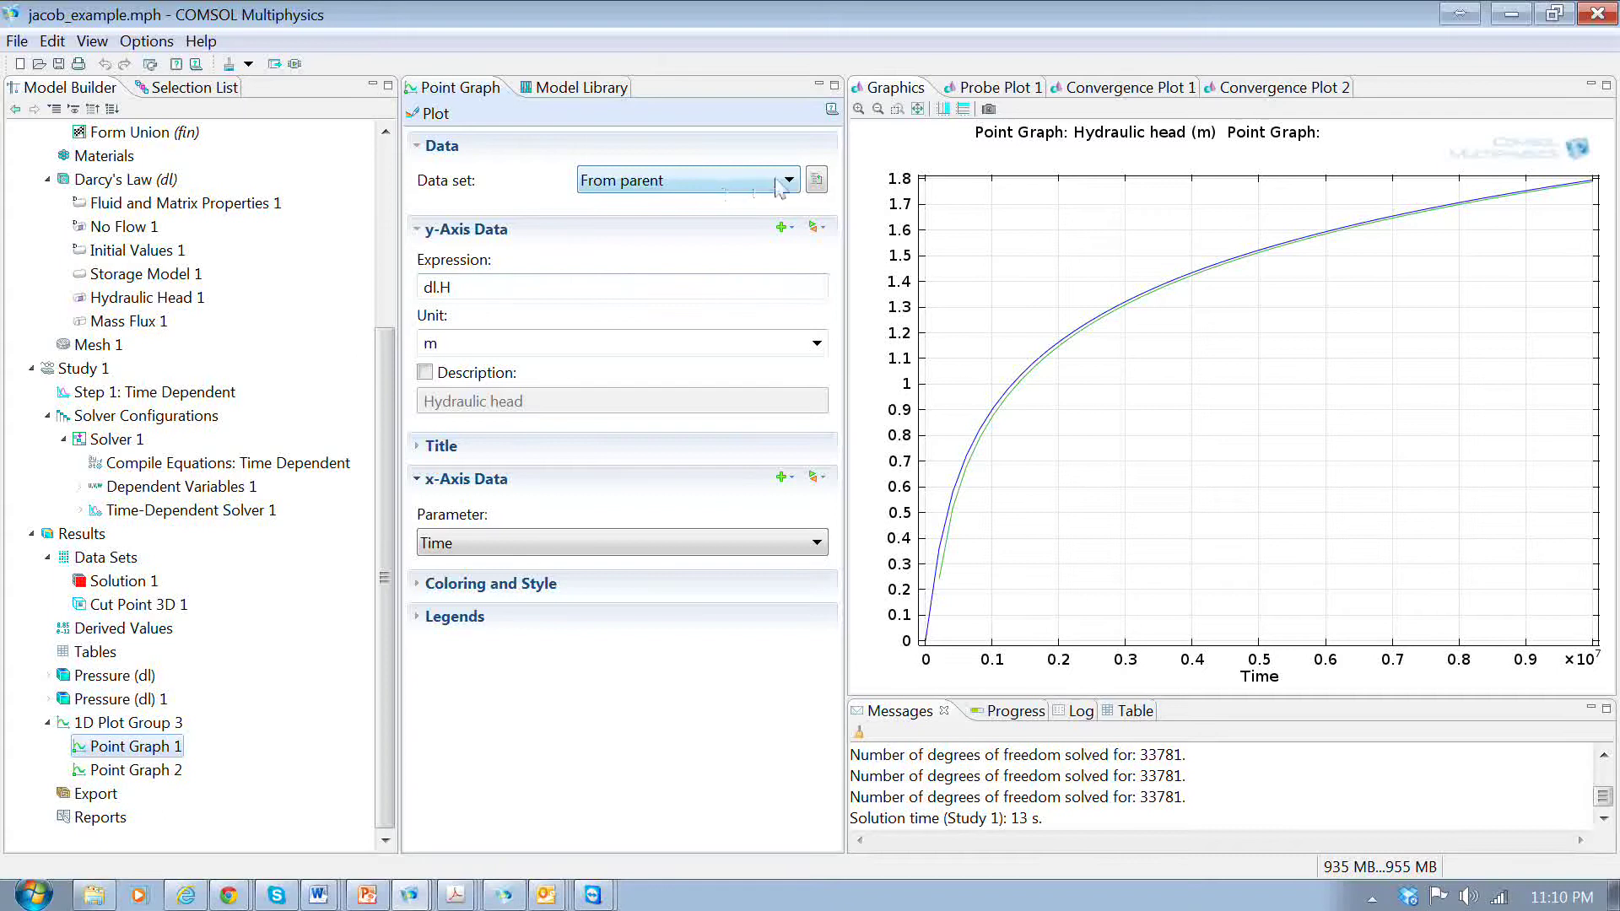
# Set the line width to 6 for Point Graph 2 and 4 for Point Graph 1, and switch the time axis to logarithmic scale
pyautogui.press('Down')
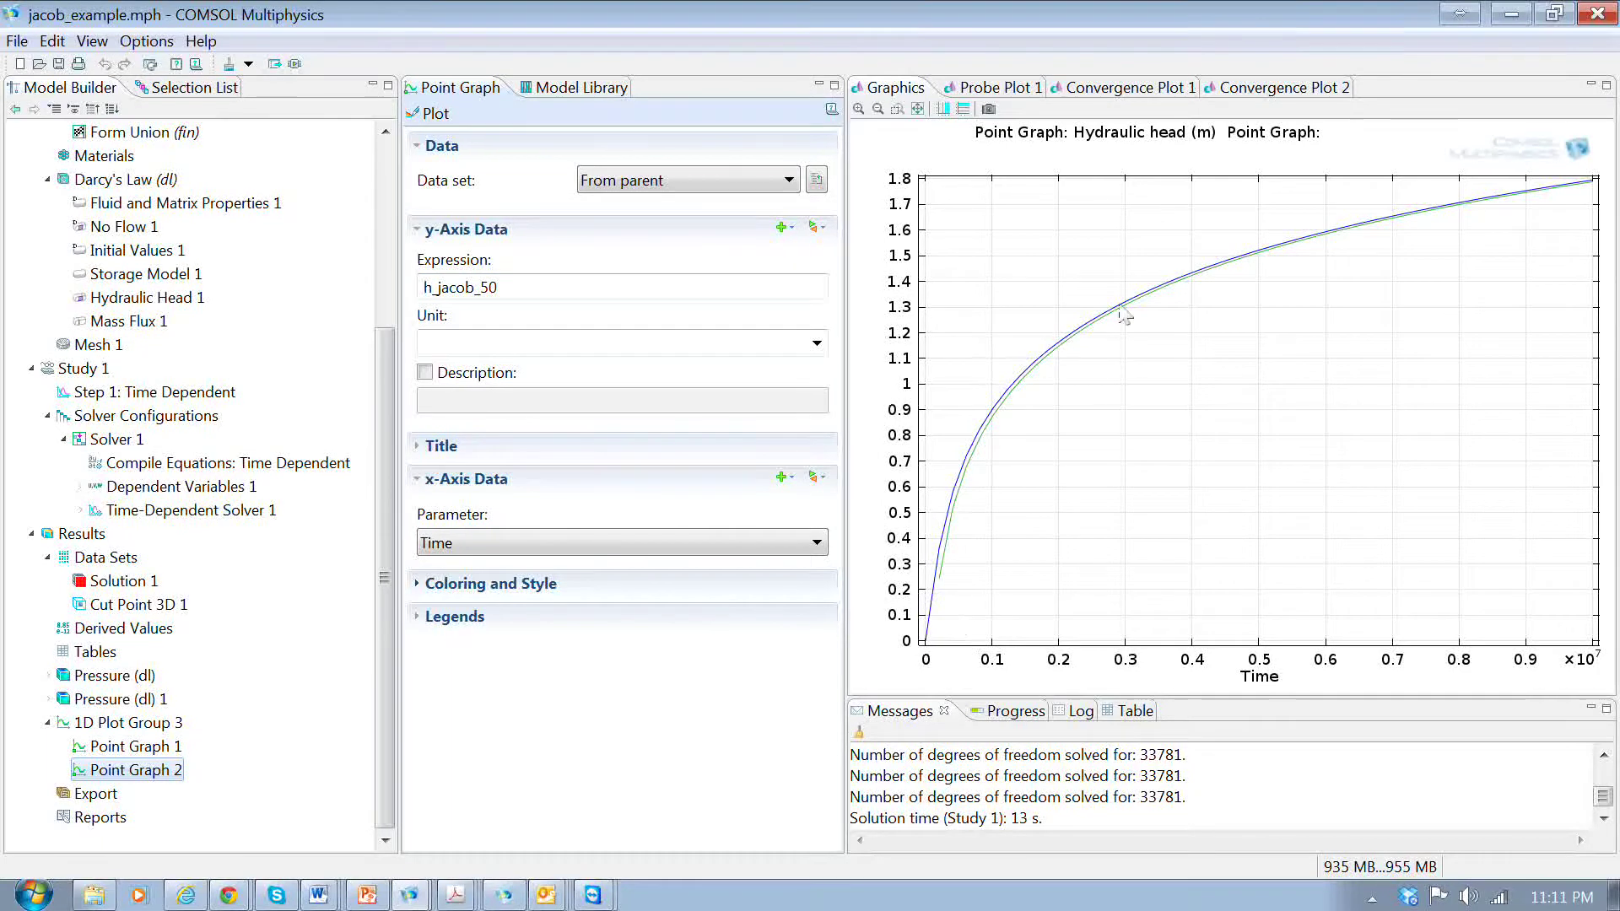
pyautogui.click(460, 584)
pyautogui.moveTo(432, 756); pyautogui.dragTo(633, 789)
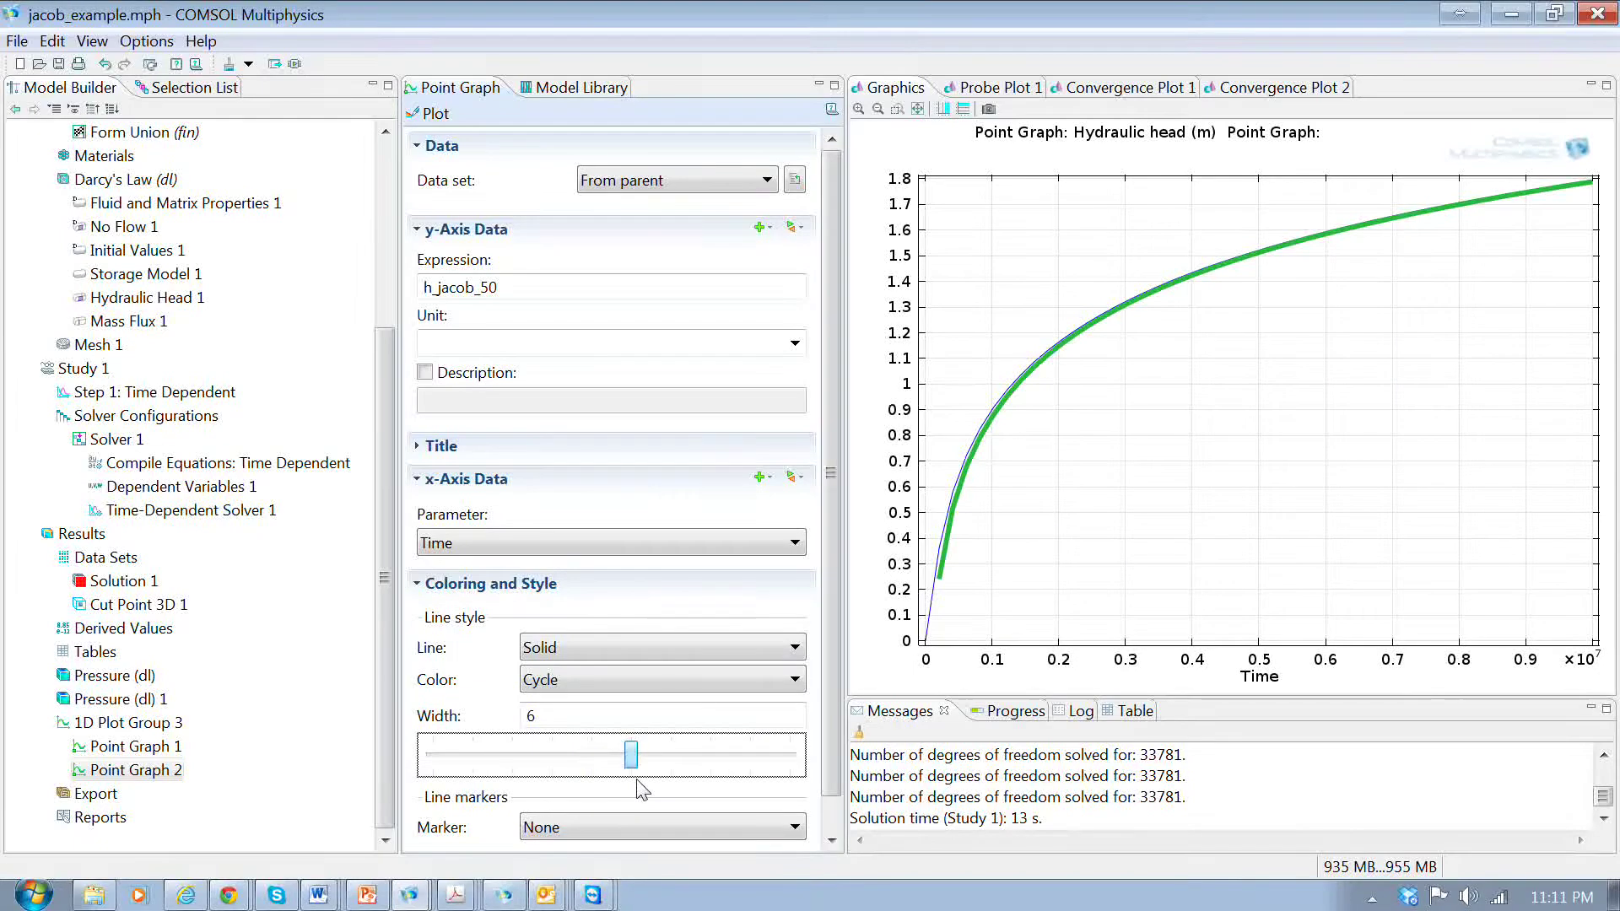
pyautogui.click(133, 748)
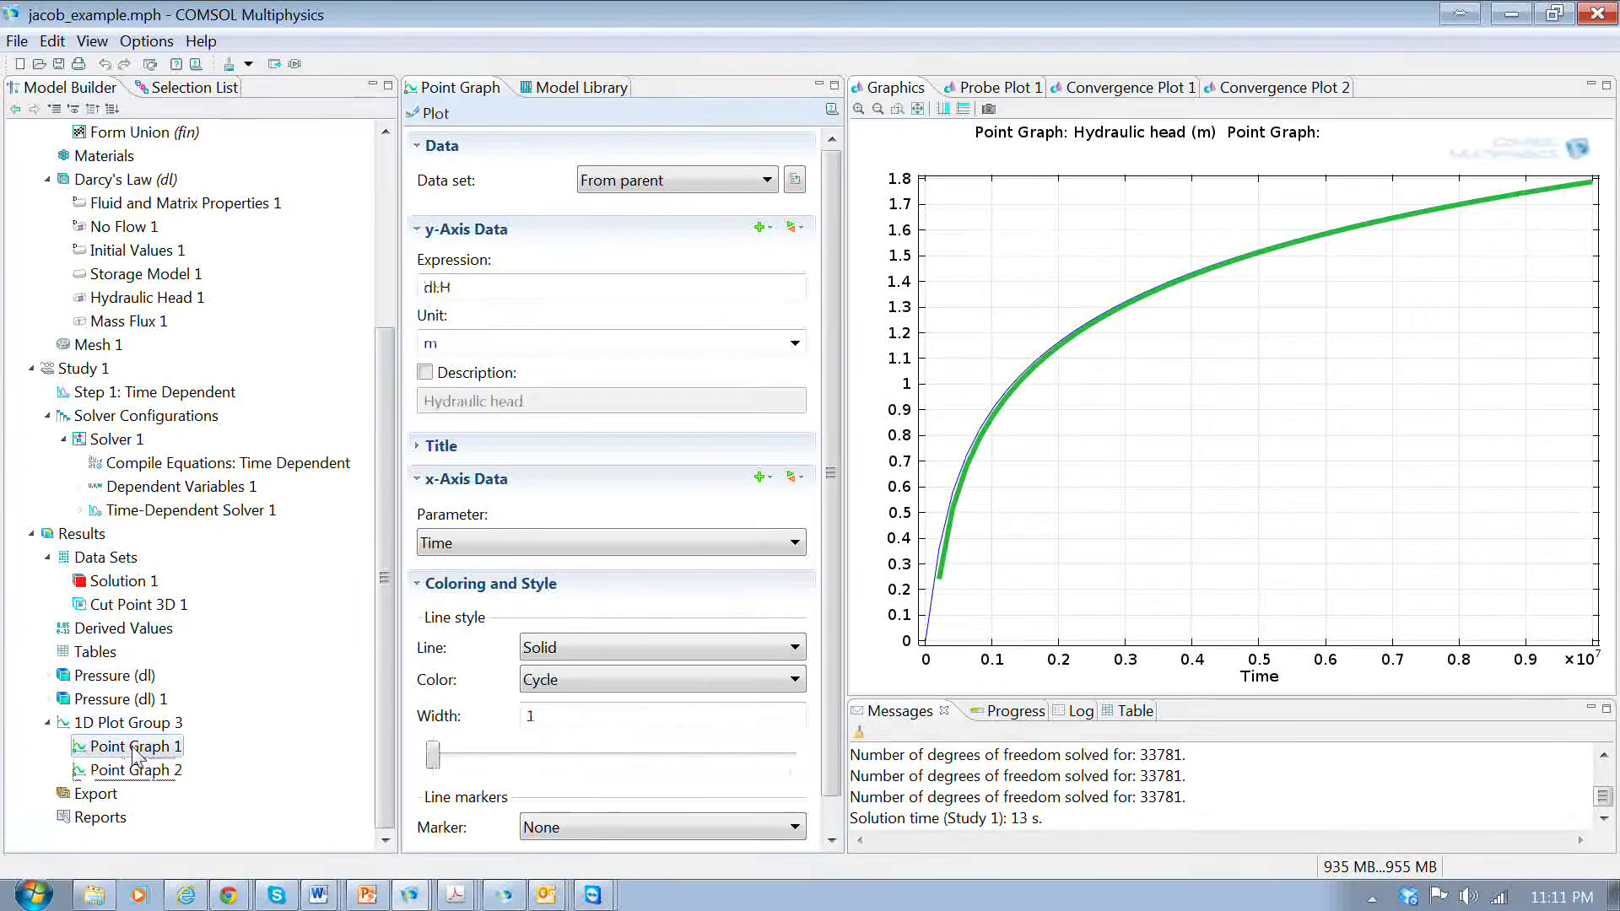
pyautogui.moveTo(435, 761); pyautogui.dragTo(562, 796)
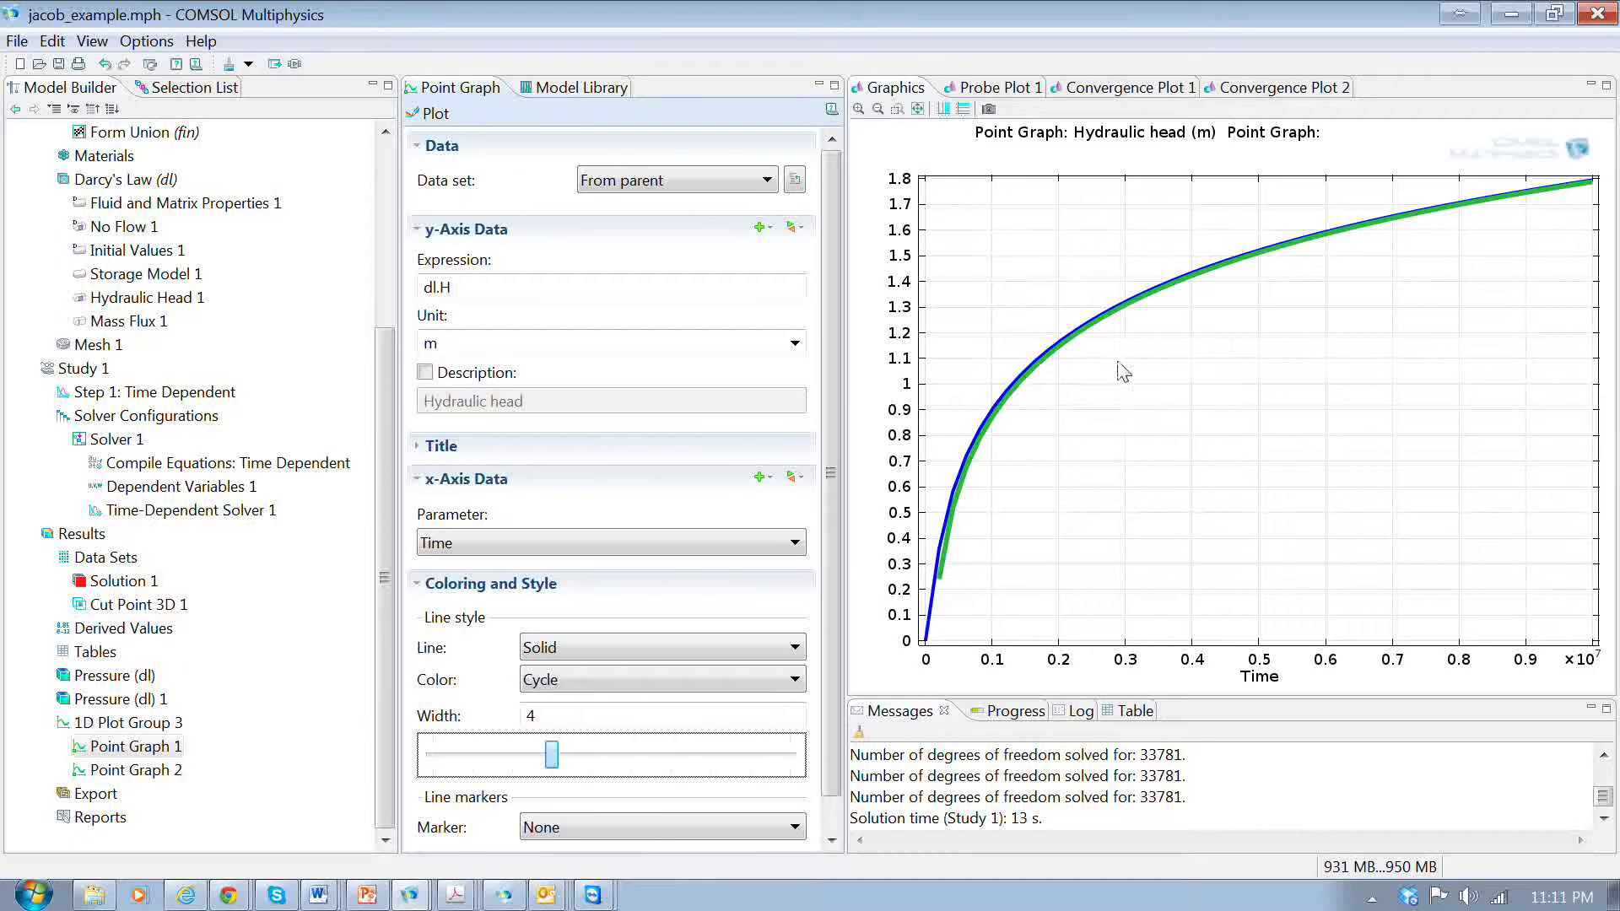
pyautogui.click(945, 112)
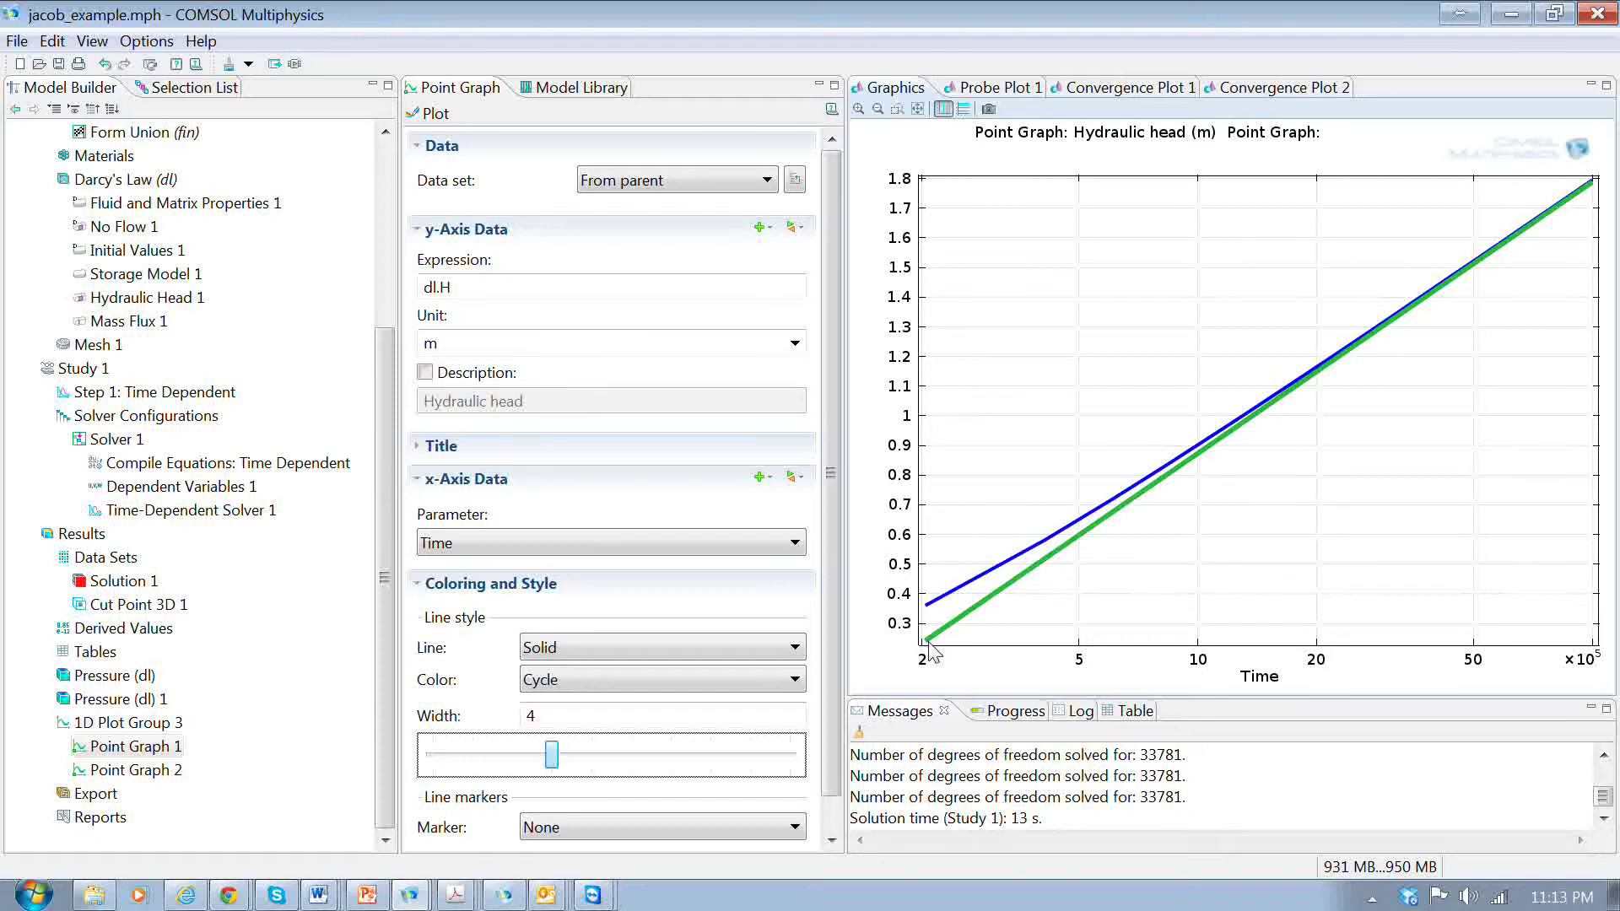
# Open the constants variable list to review the model's parameter values
pyautogui.moveTo(384, 706); pyautogui.dragTo(381, 488)
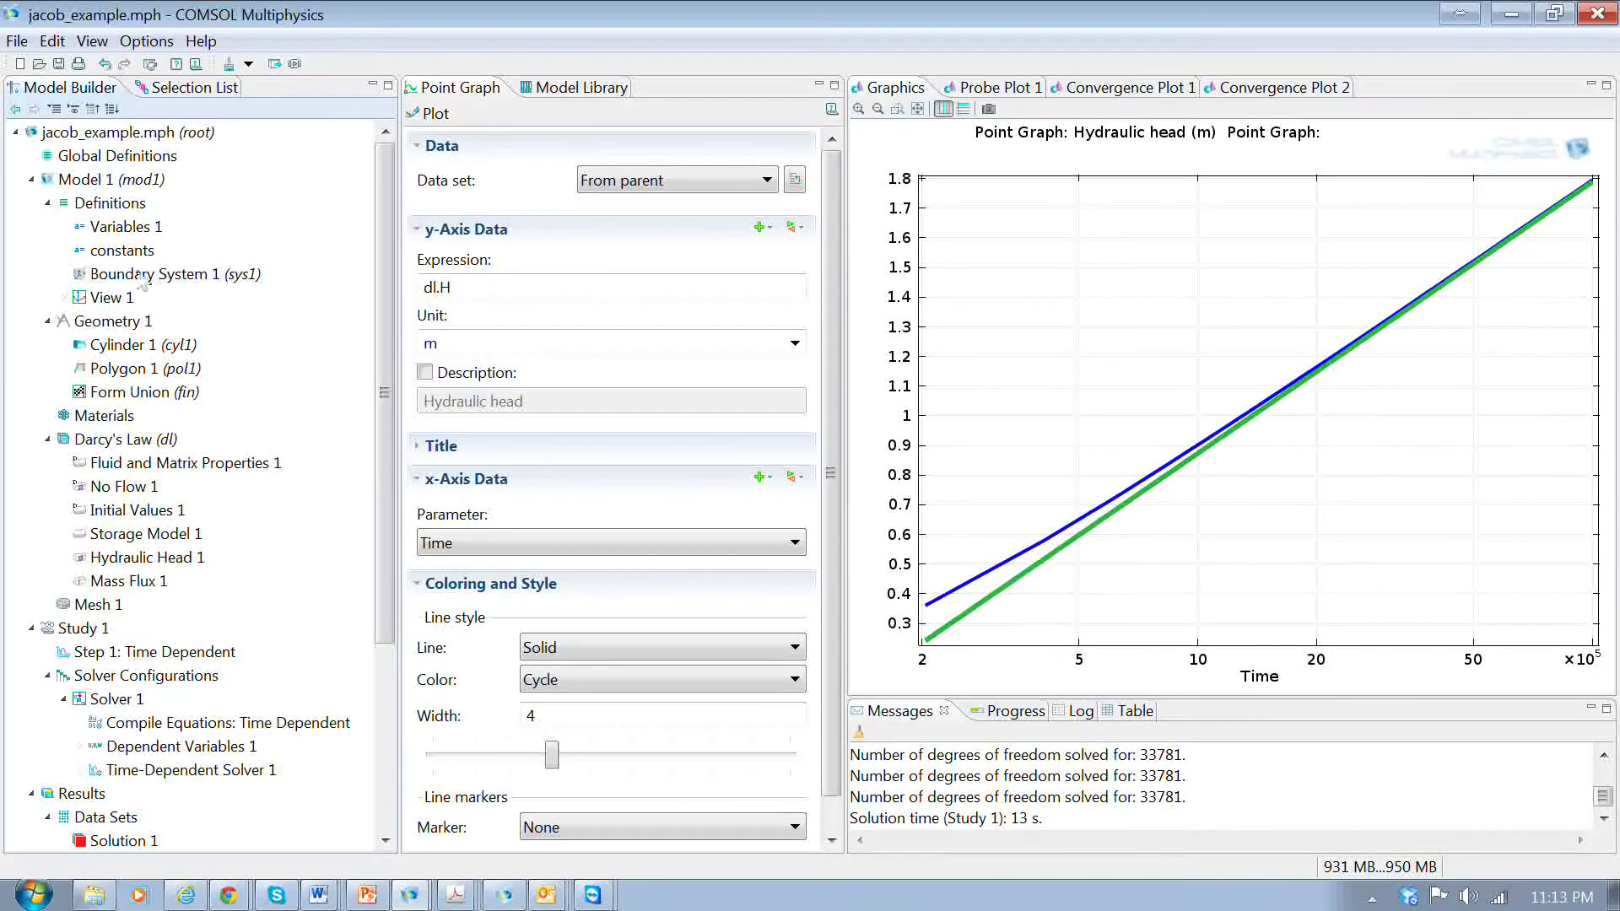
pyautogui.click(110, 250)
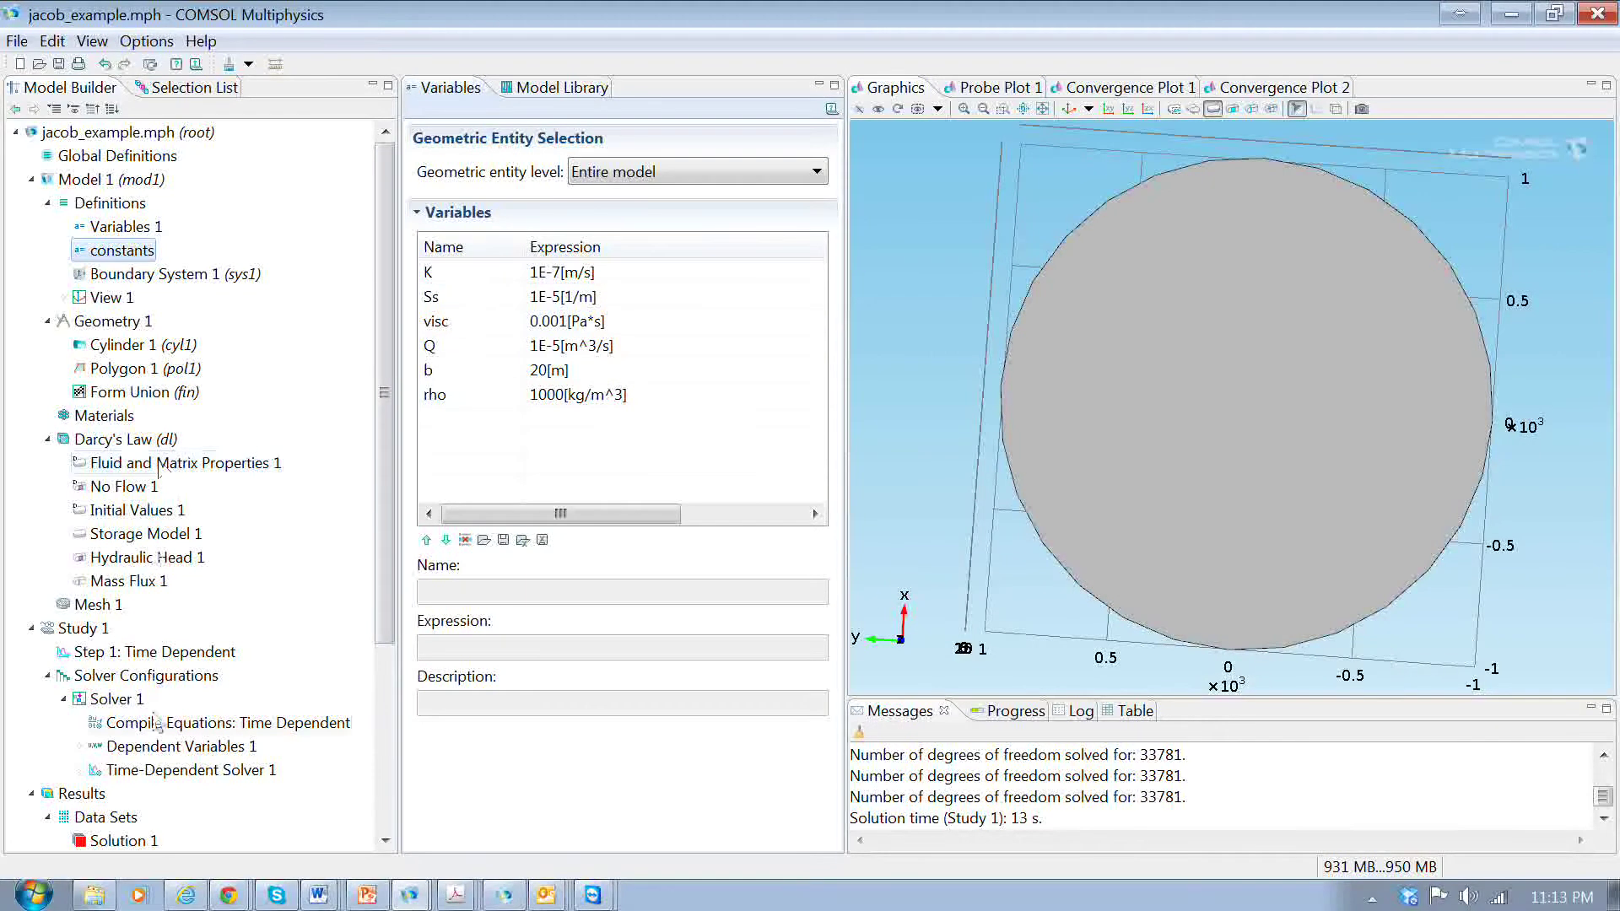
# Review the fluid, matrix and storage properties of Storage Model 1 and the h_jacob_50 expression under Variables 1
pyautogui.click(149, 537)
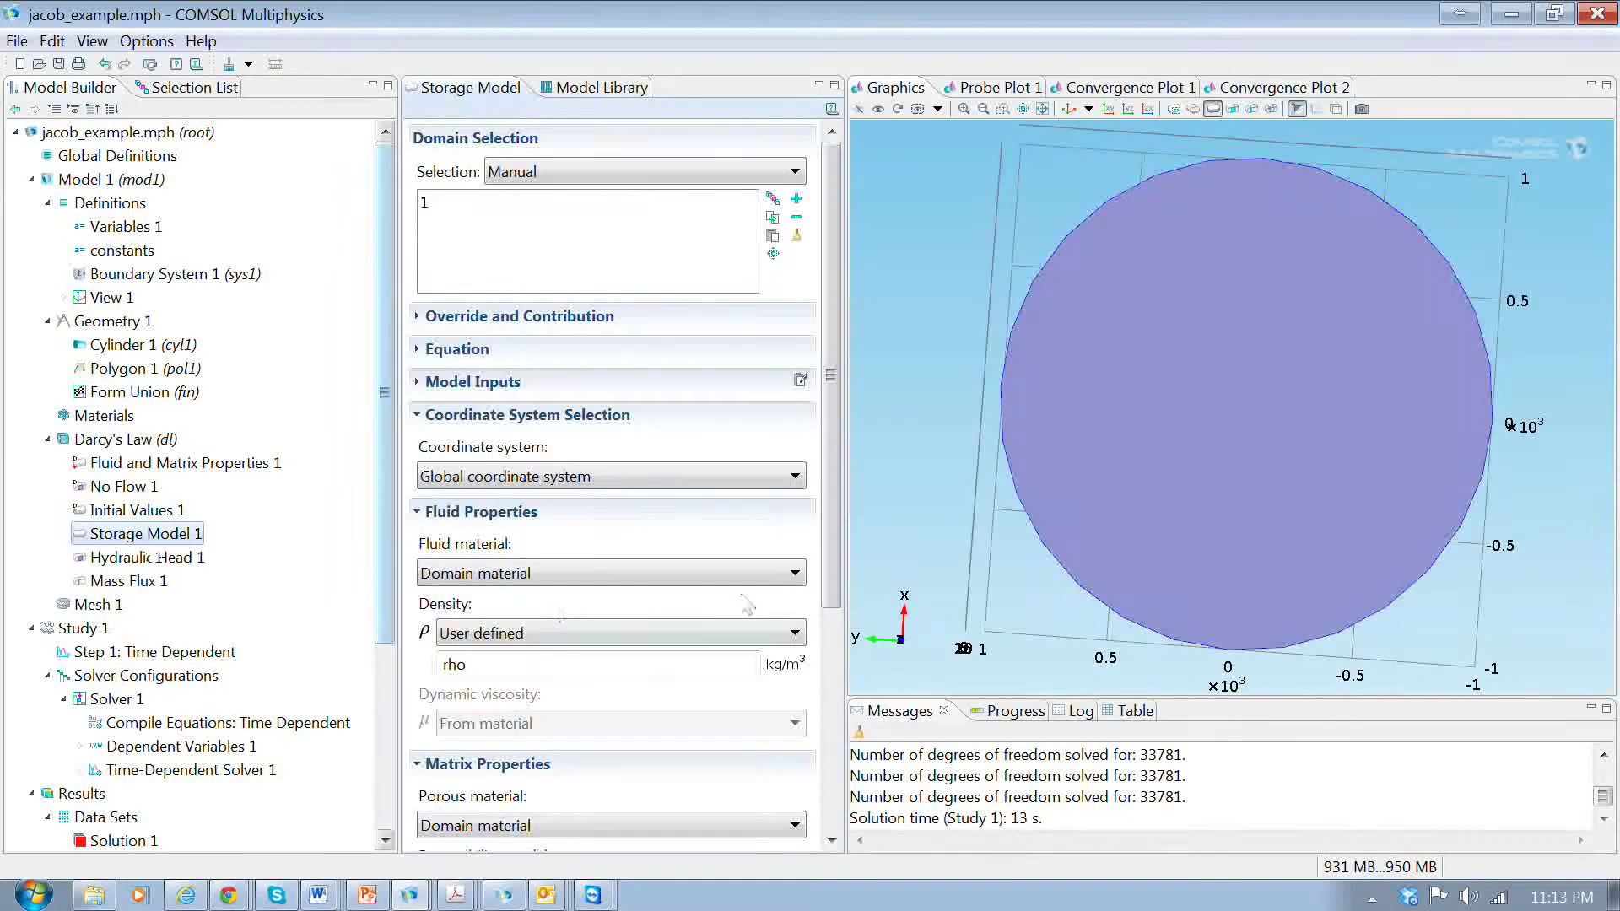
pyautogui.scroll(-8, 471, 618)
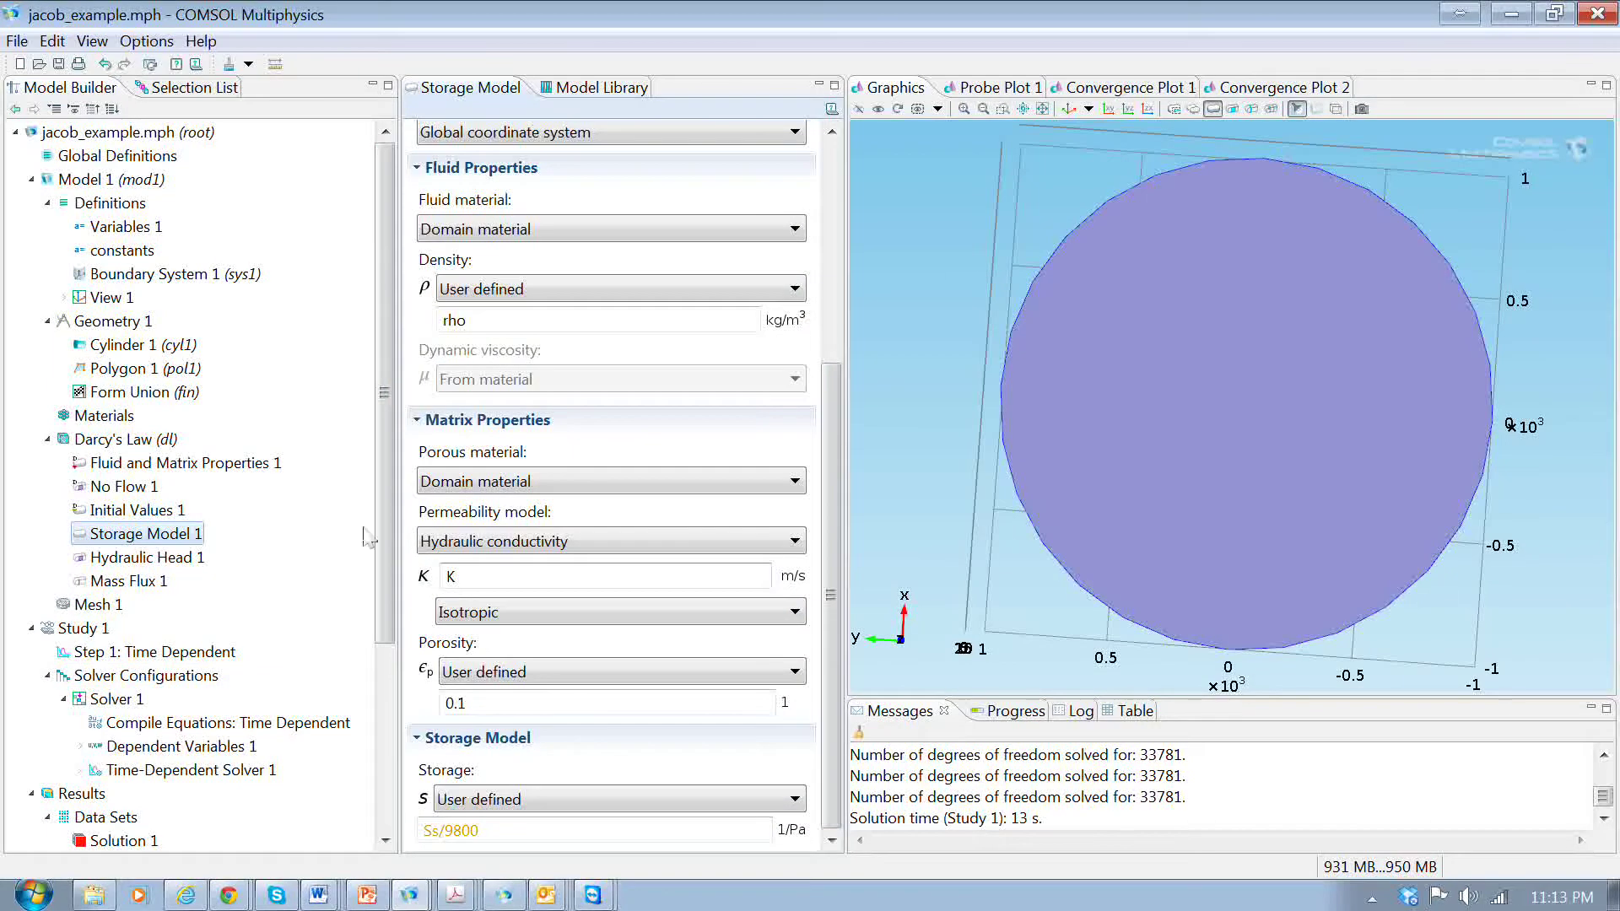
pyautogui.click(130, 230)
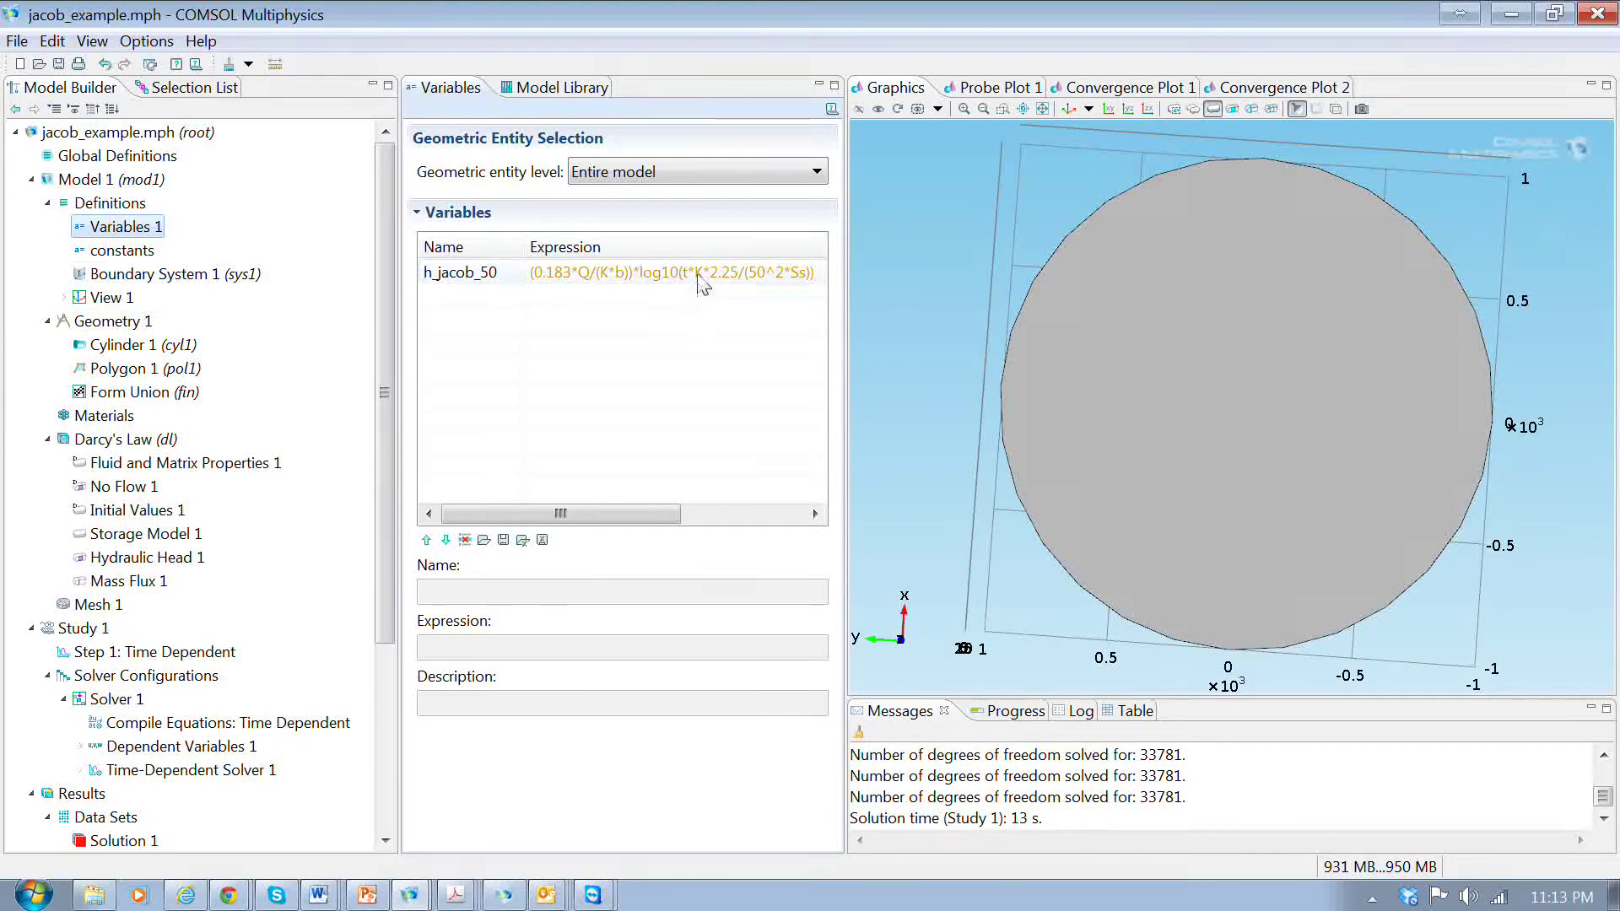
# Open the expression of hydraulic conductivity K in the constants list
pyautogui.click(122, 253)
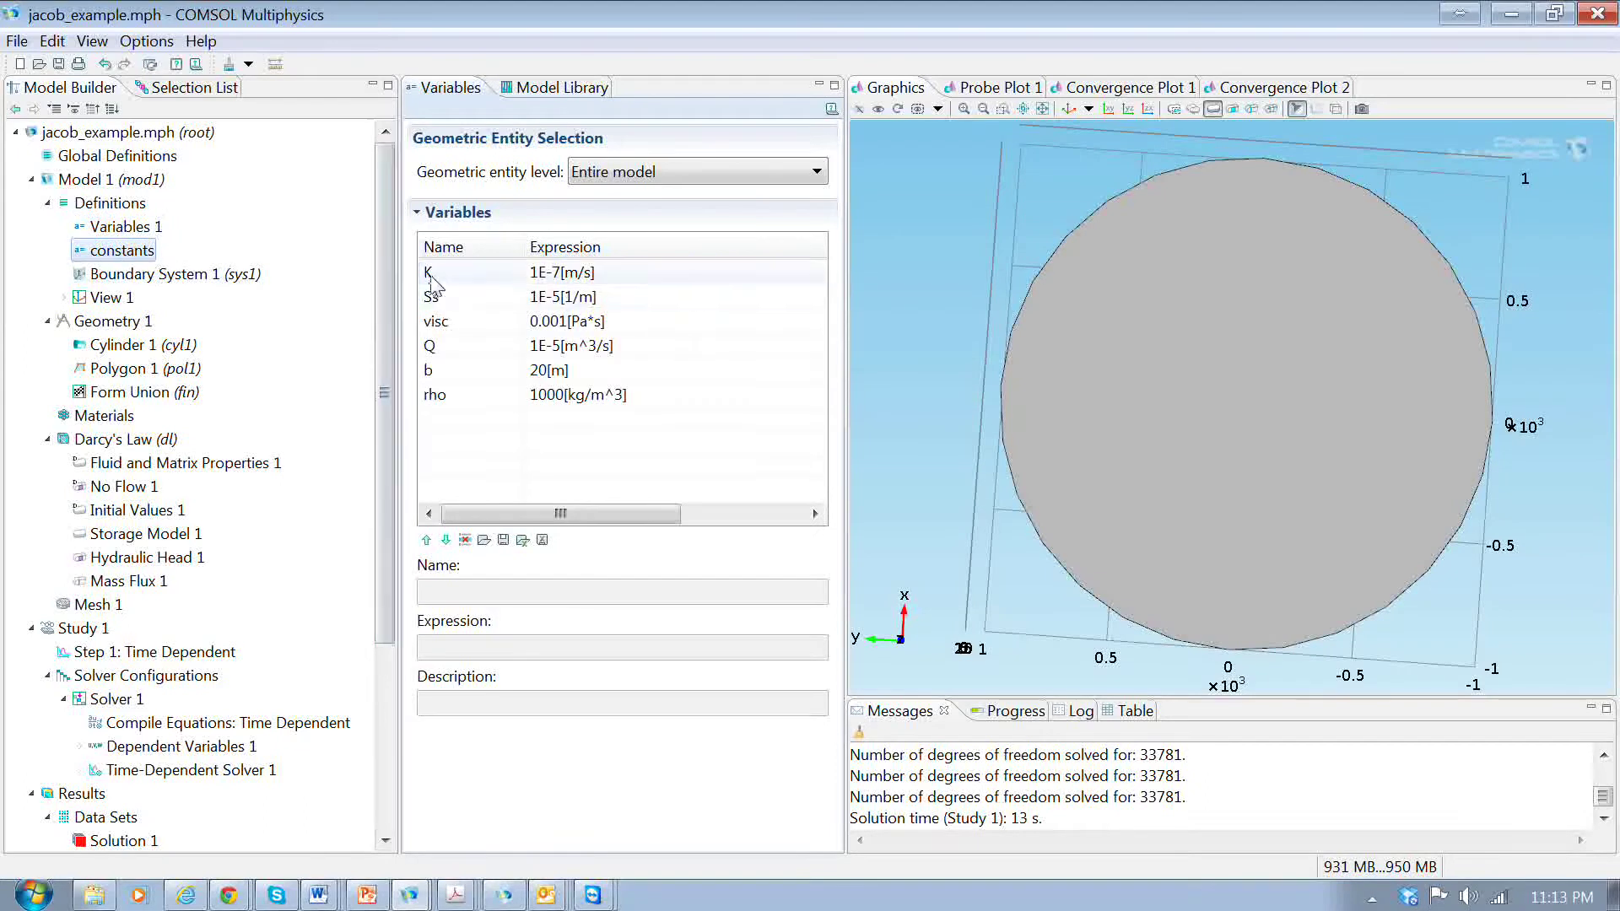
pyautogui.click(538, 277)
pyautogui.click(537, 279)
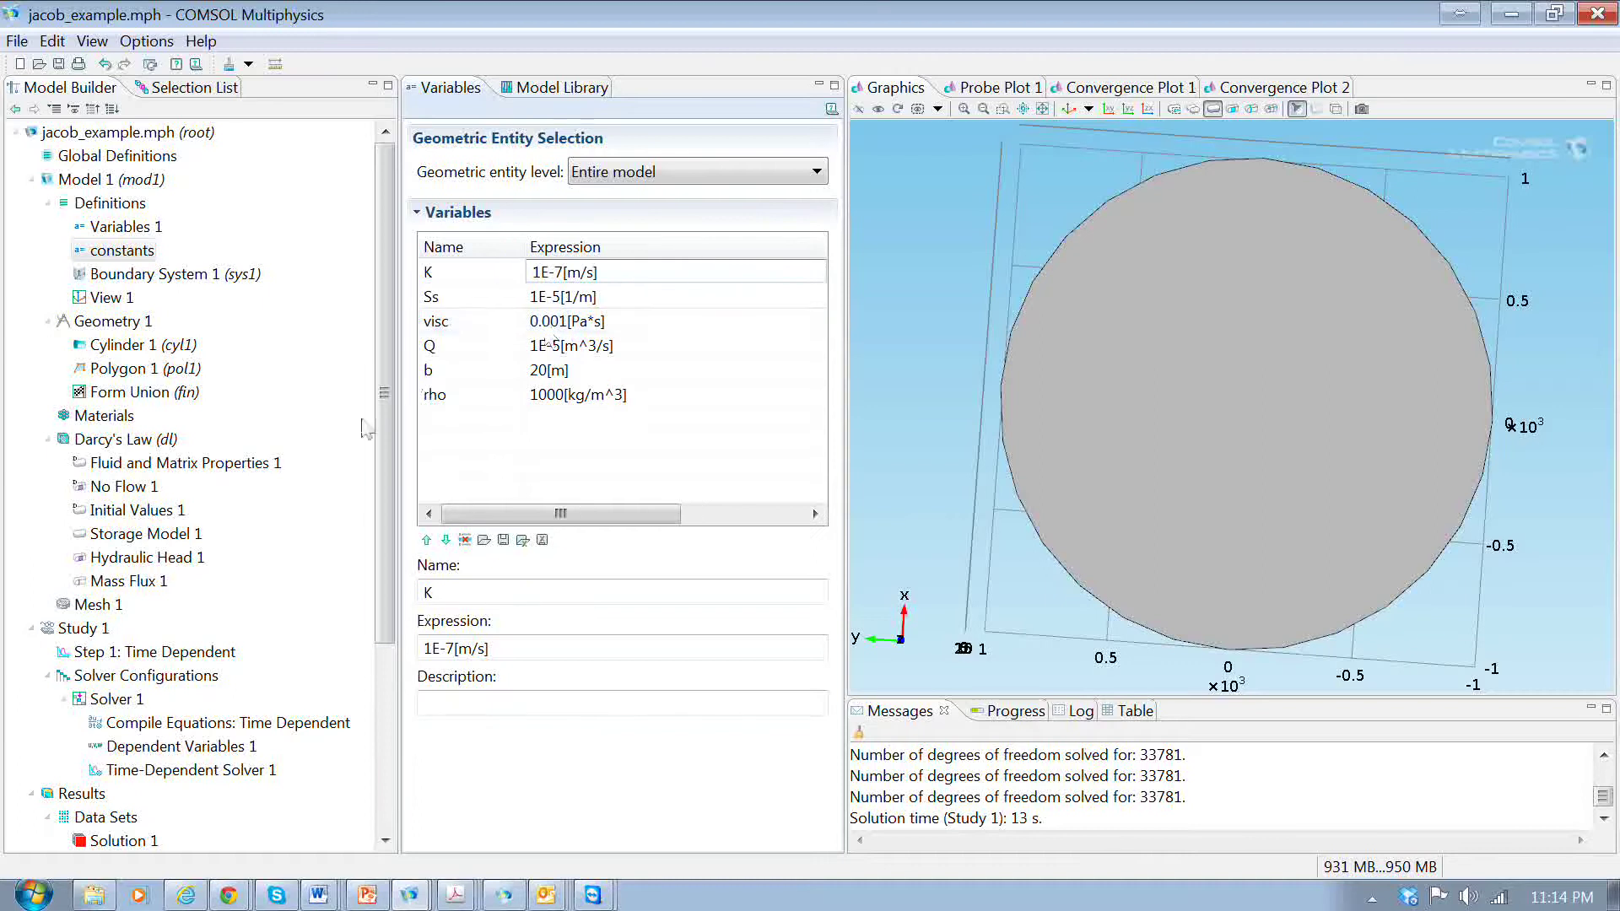
# Display 1D Plot Group 3 and copy a 450 by 320 pixel image snapshot of it to the clipboard
pyautogui.moveTo(390, 489); pyautogui.dragTo(389, 739)
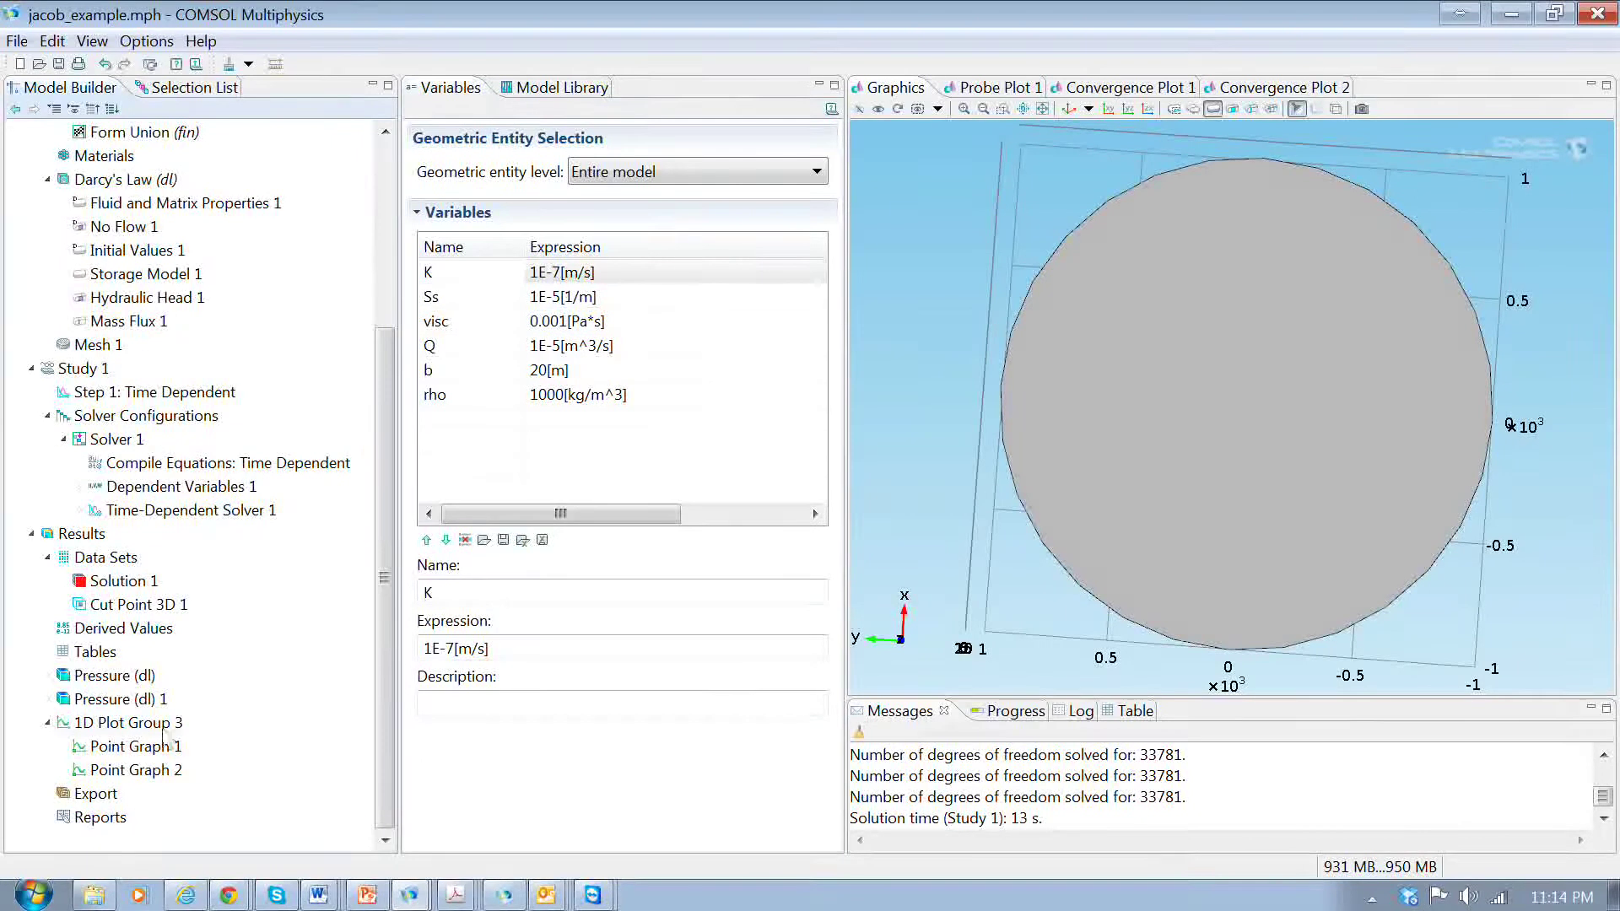
pyautogui.click(133, 724)
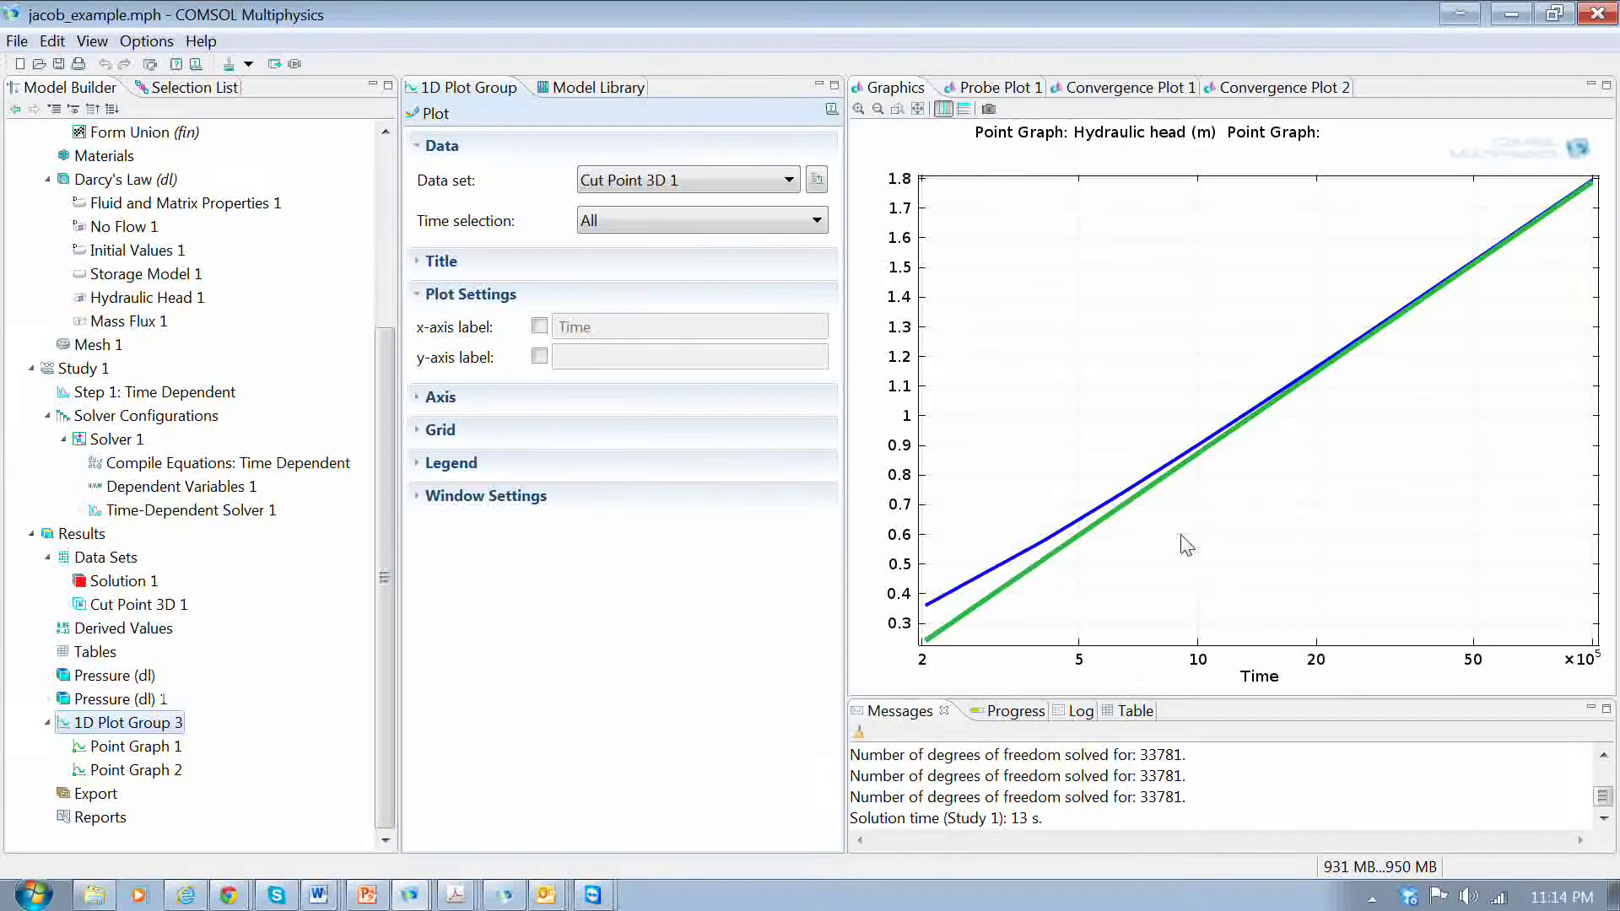
pyautogui.click(989, 110)
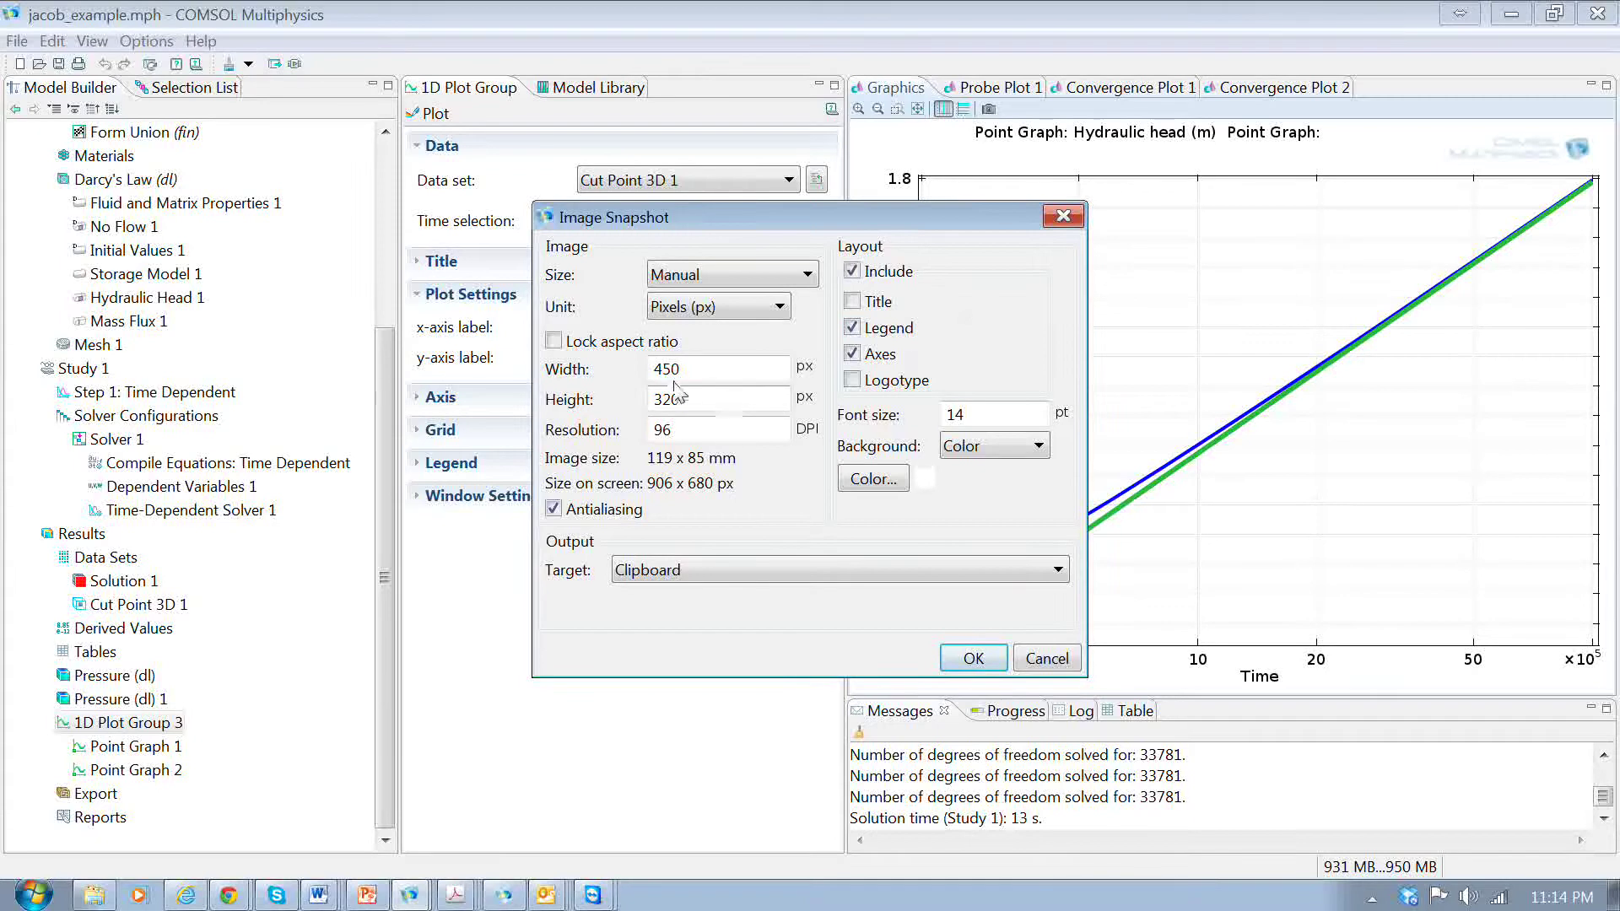
pyautogui.moveTo(680, 369); pyautogui.dragTo(652, 368)
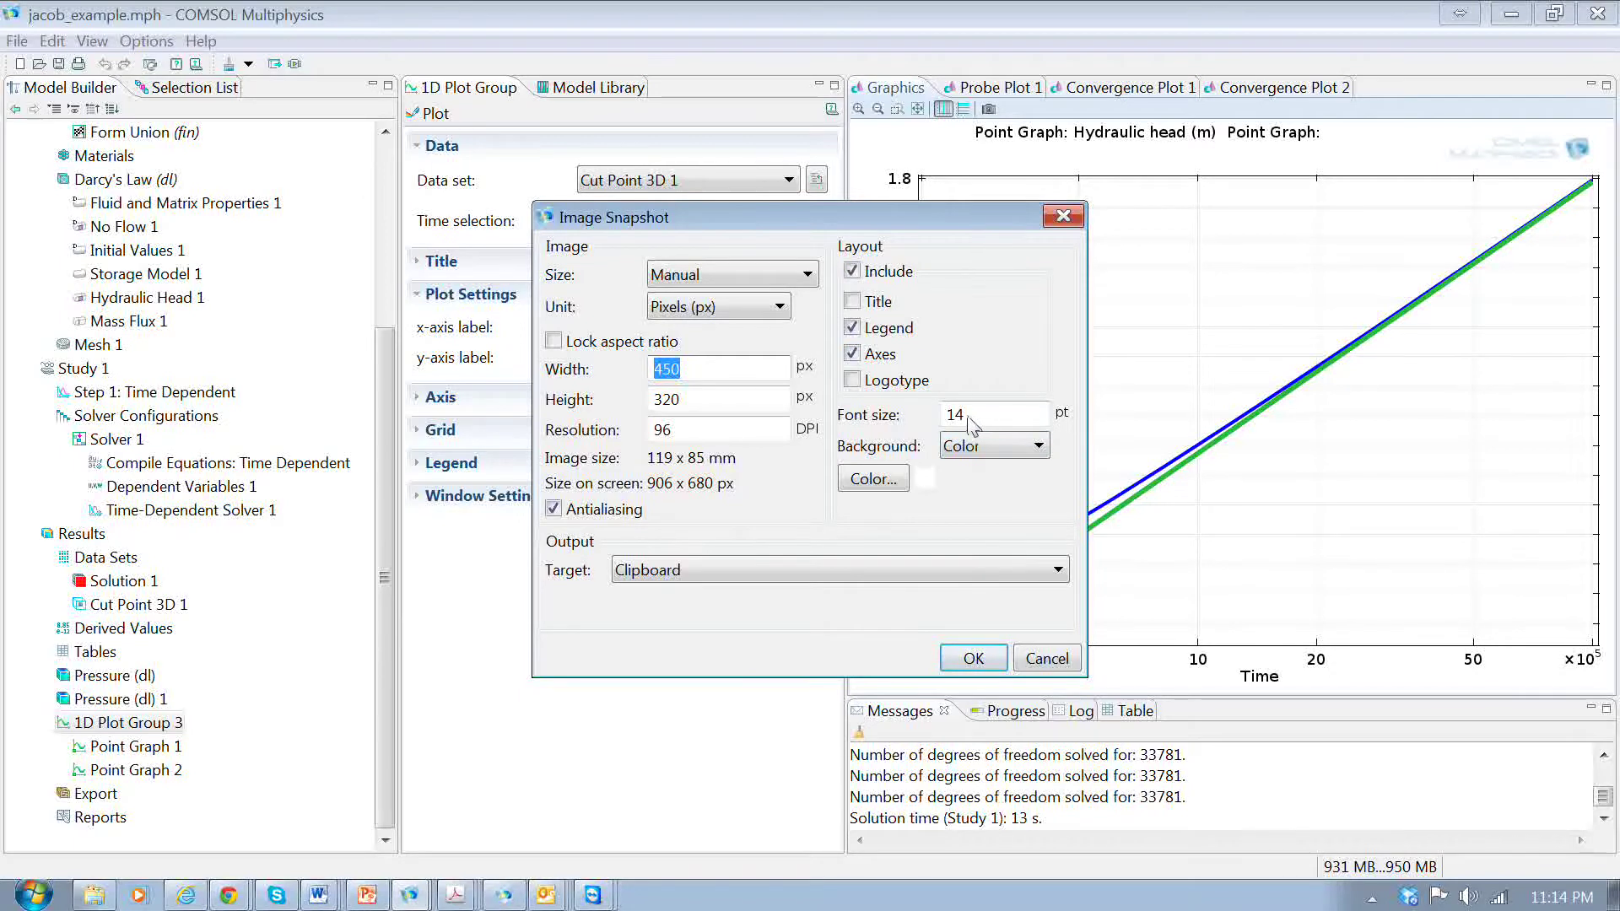
pyautogui.click(976, 659)
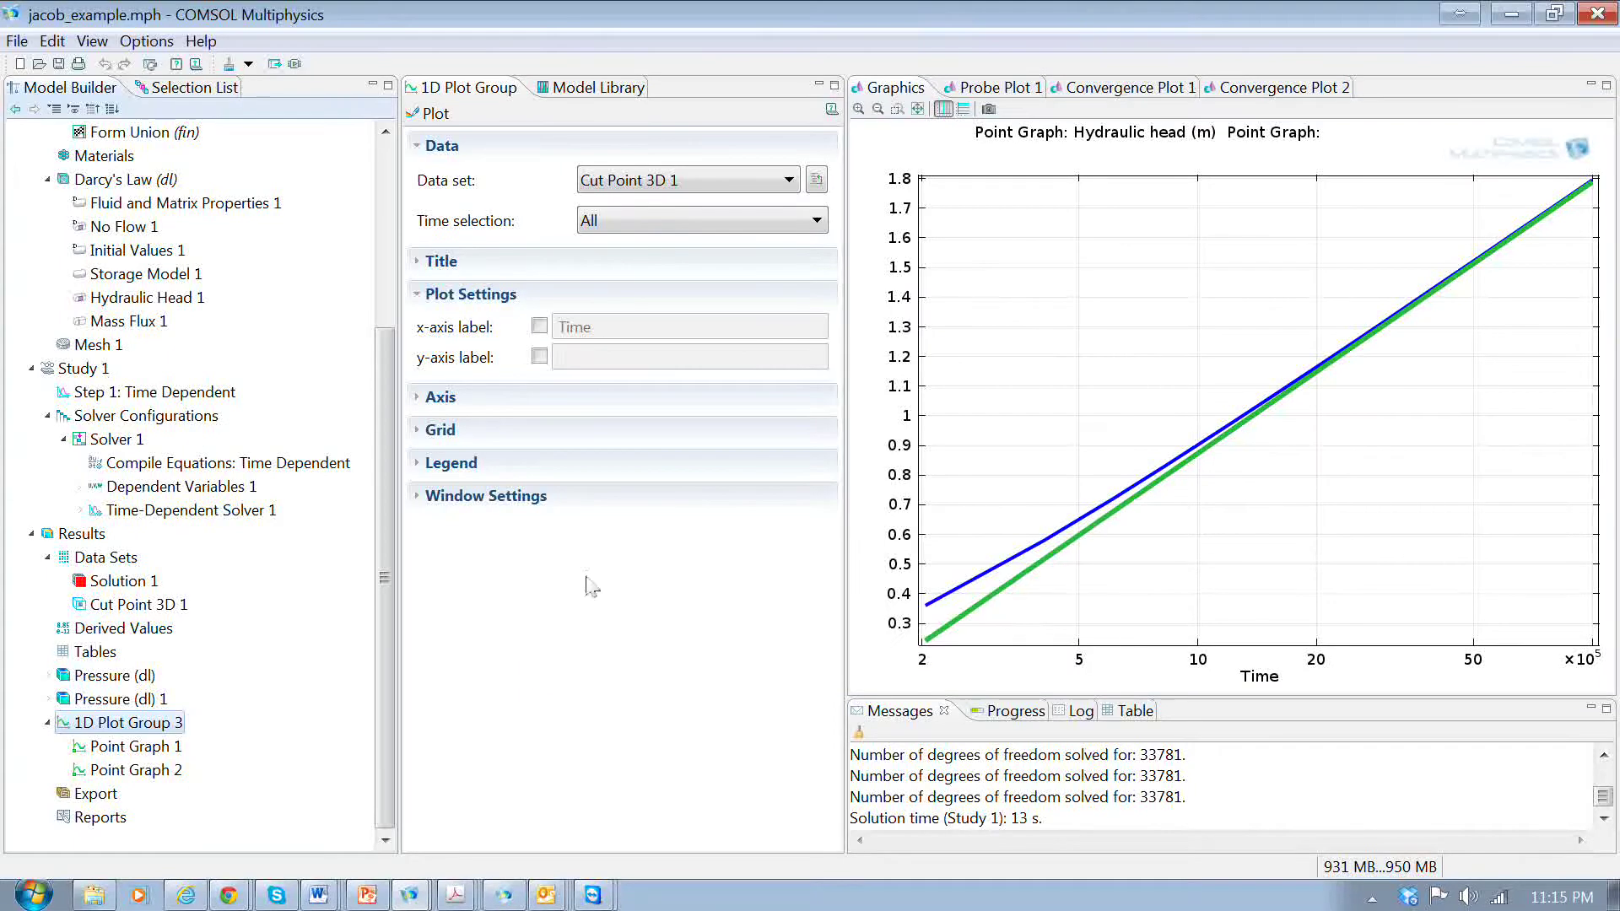
# Switch to the Word document in the TeamViewer session and select the K=1E-7 m/s caption below the first plot
pyautogui.click(594, 895)
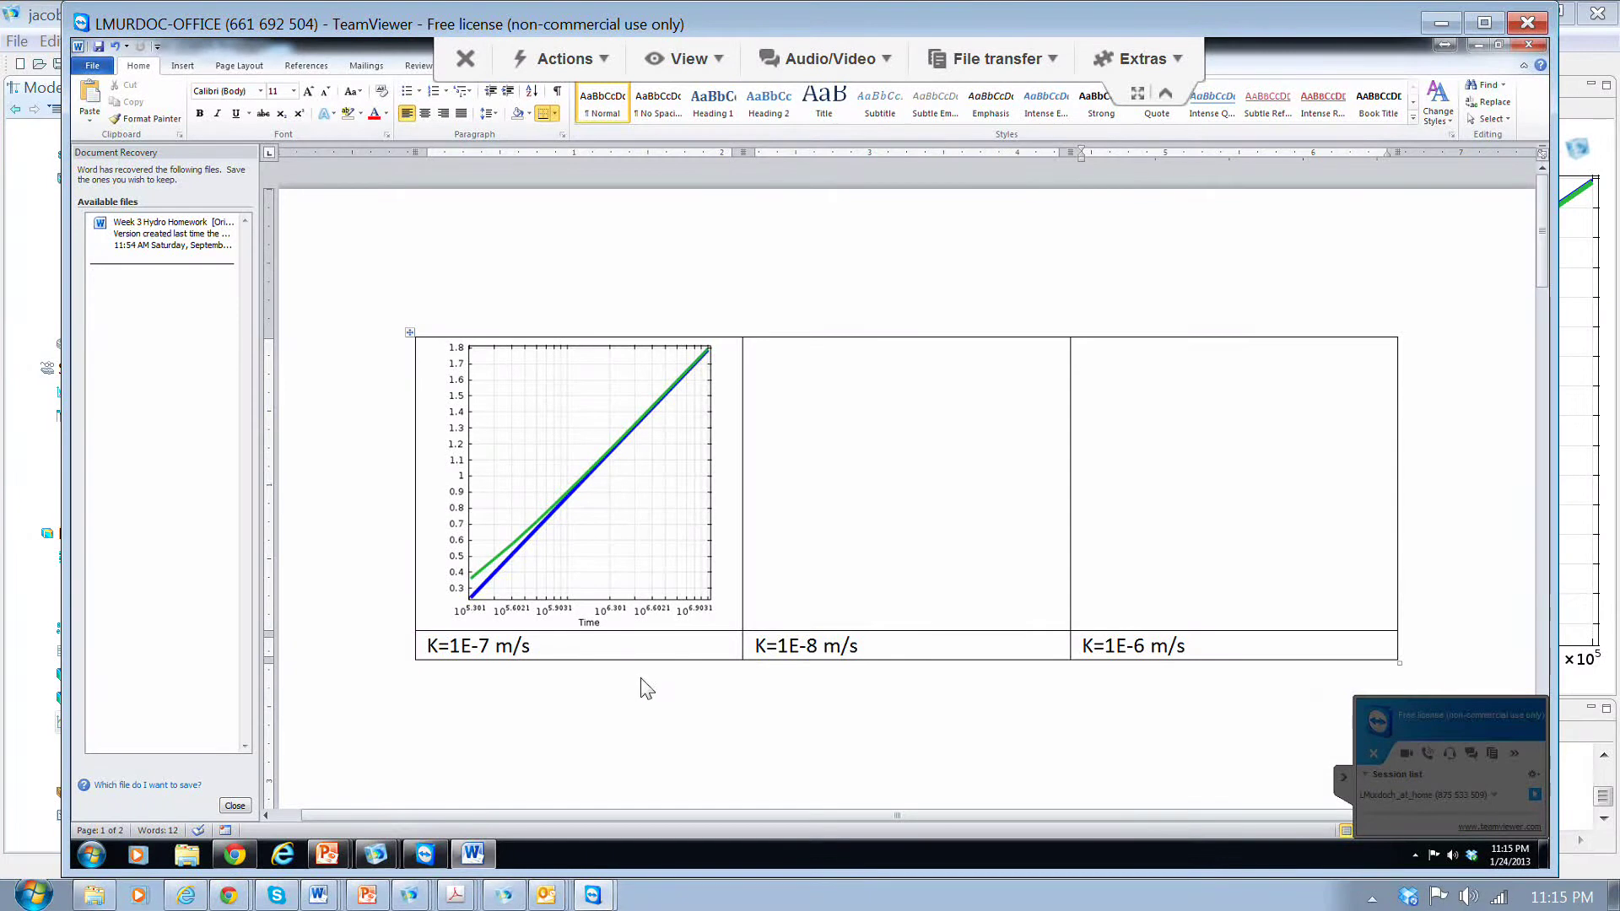
pyautogui.moveTo(530, 646); pyautogui.dragTo(424, 647)
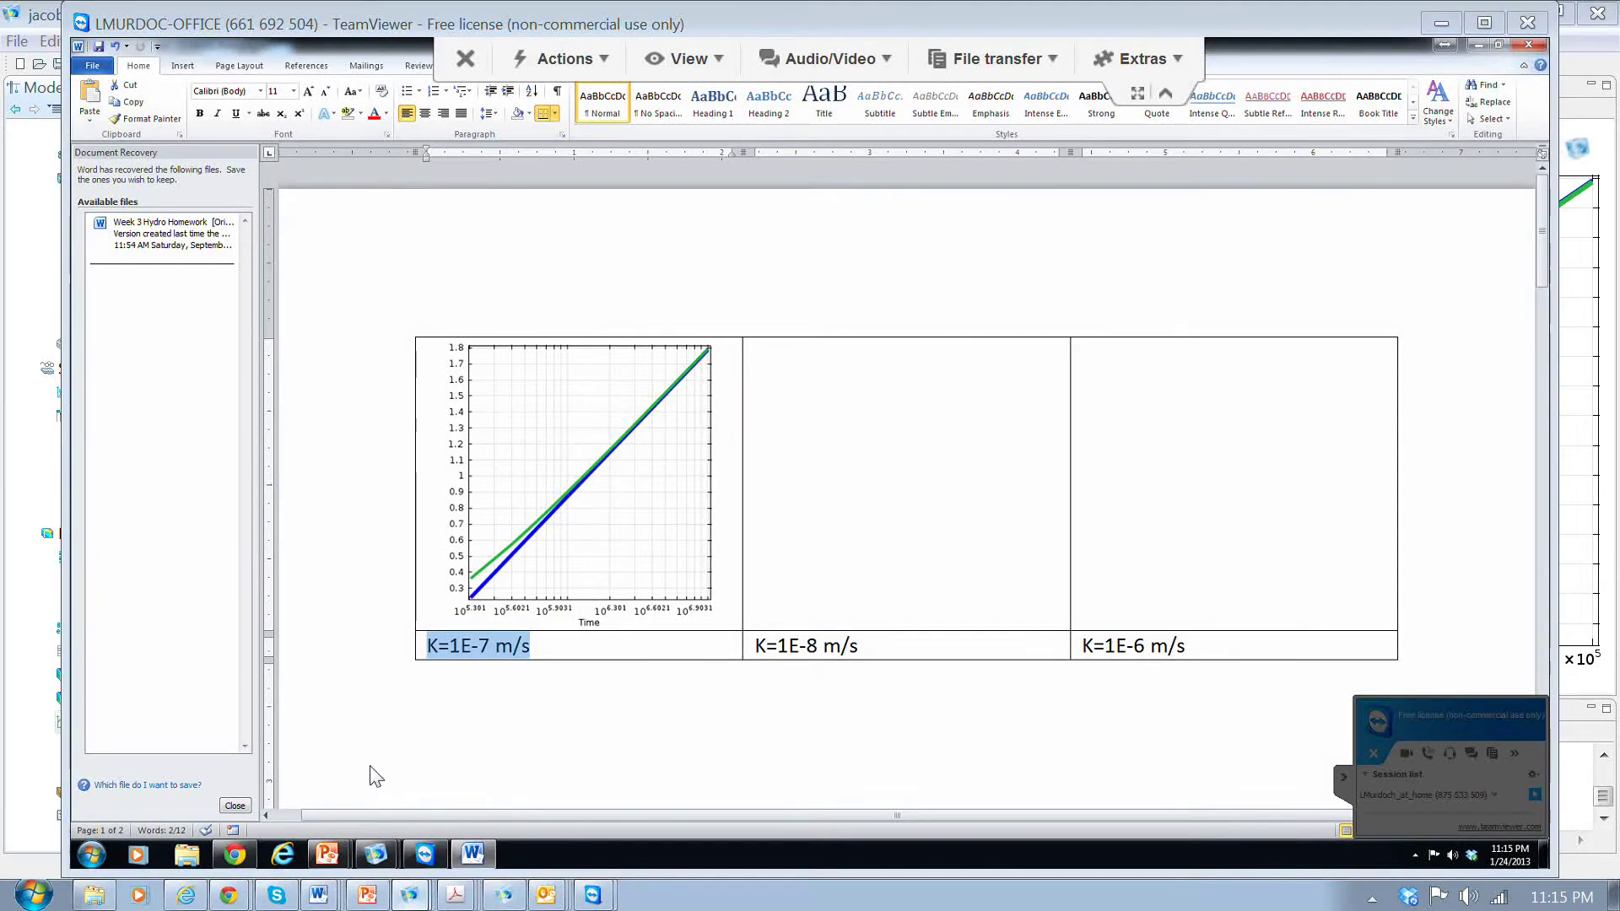
# Return to COMSOL and check the K value in the constants list and the study and results nodes
pyautogui.hotkey('alt', 'Tab')
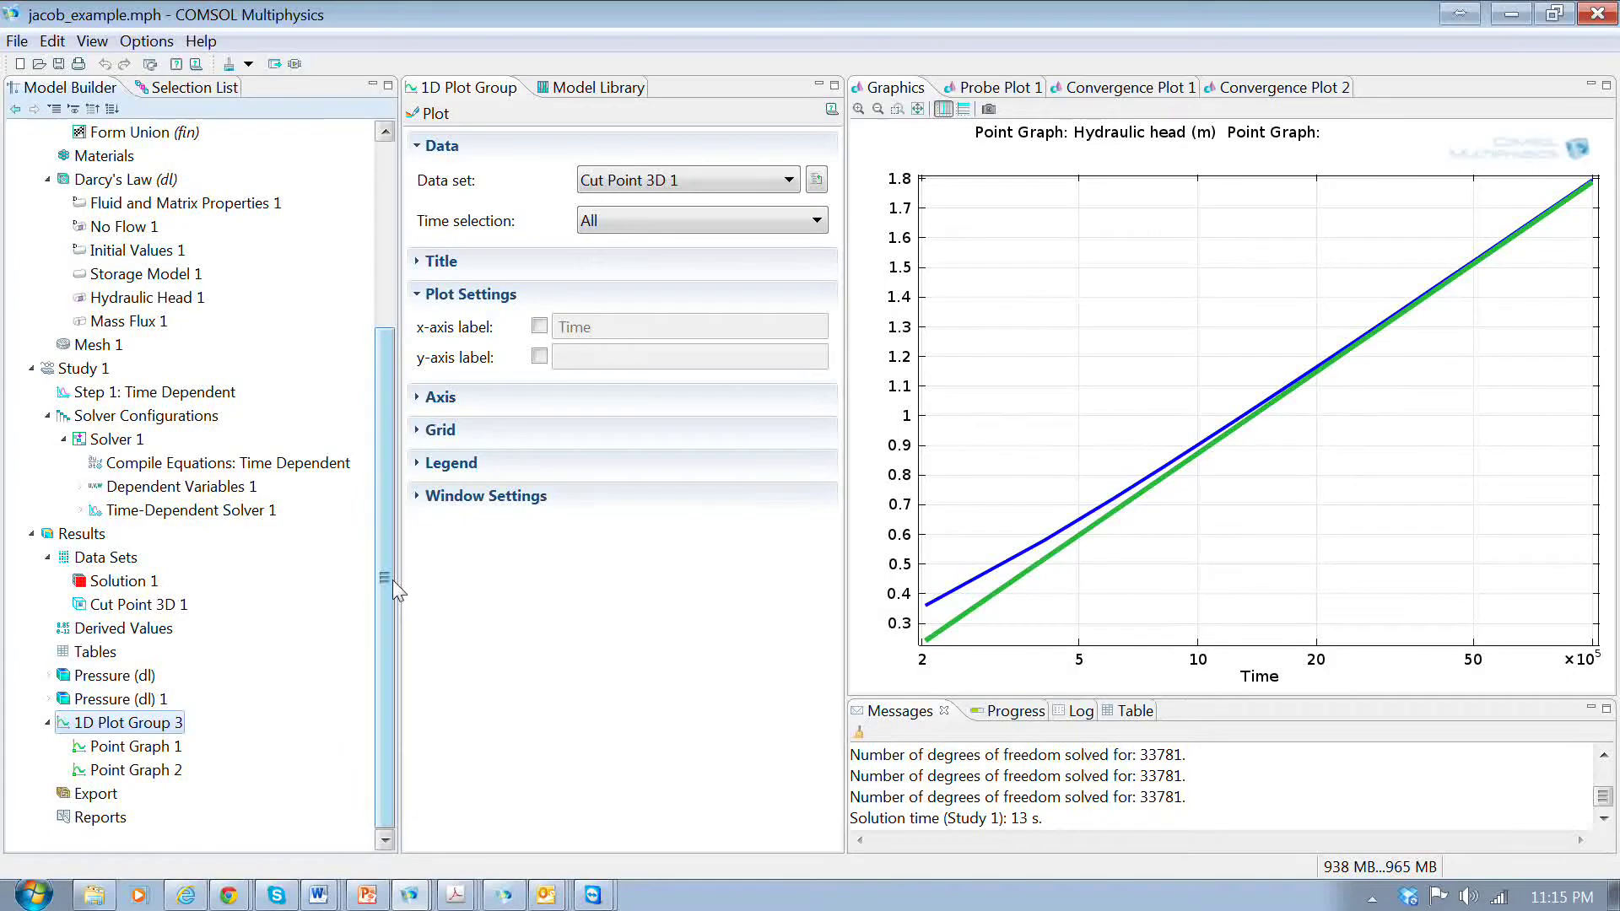
pyautogui.scroll(4, 156, 261)
pyautogui.click(152, 251)
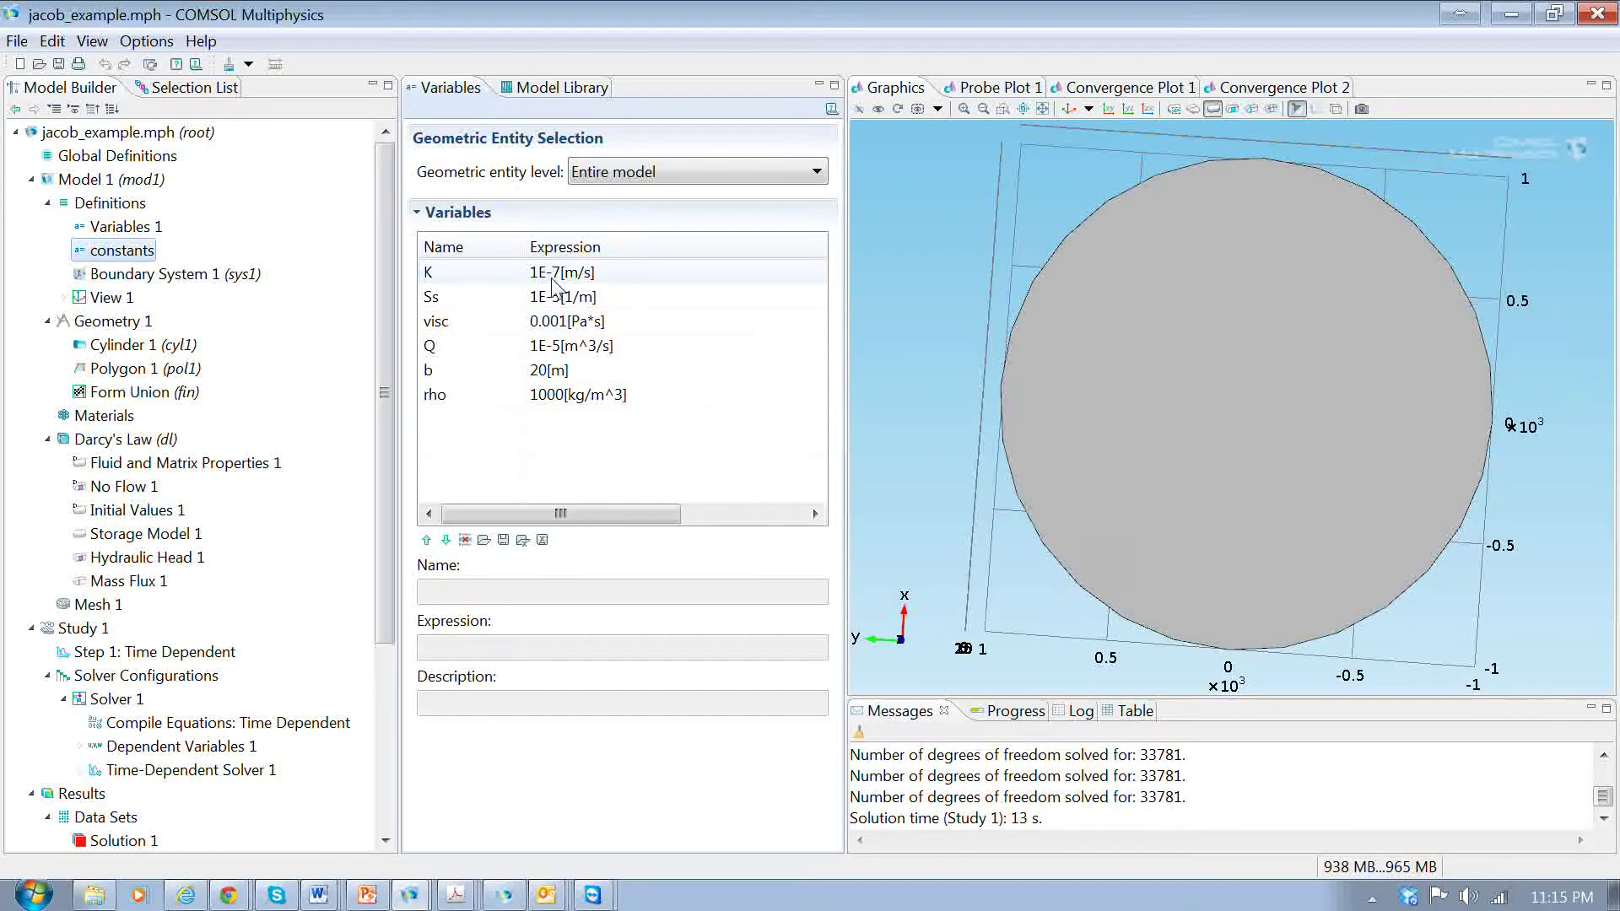
pyautogui.scroll(-1, 389, 384)
pyautogui.scroll(-3, 388, 384)
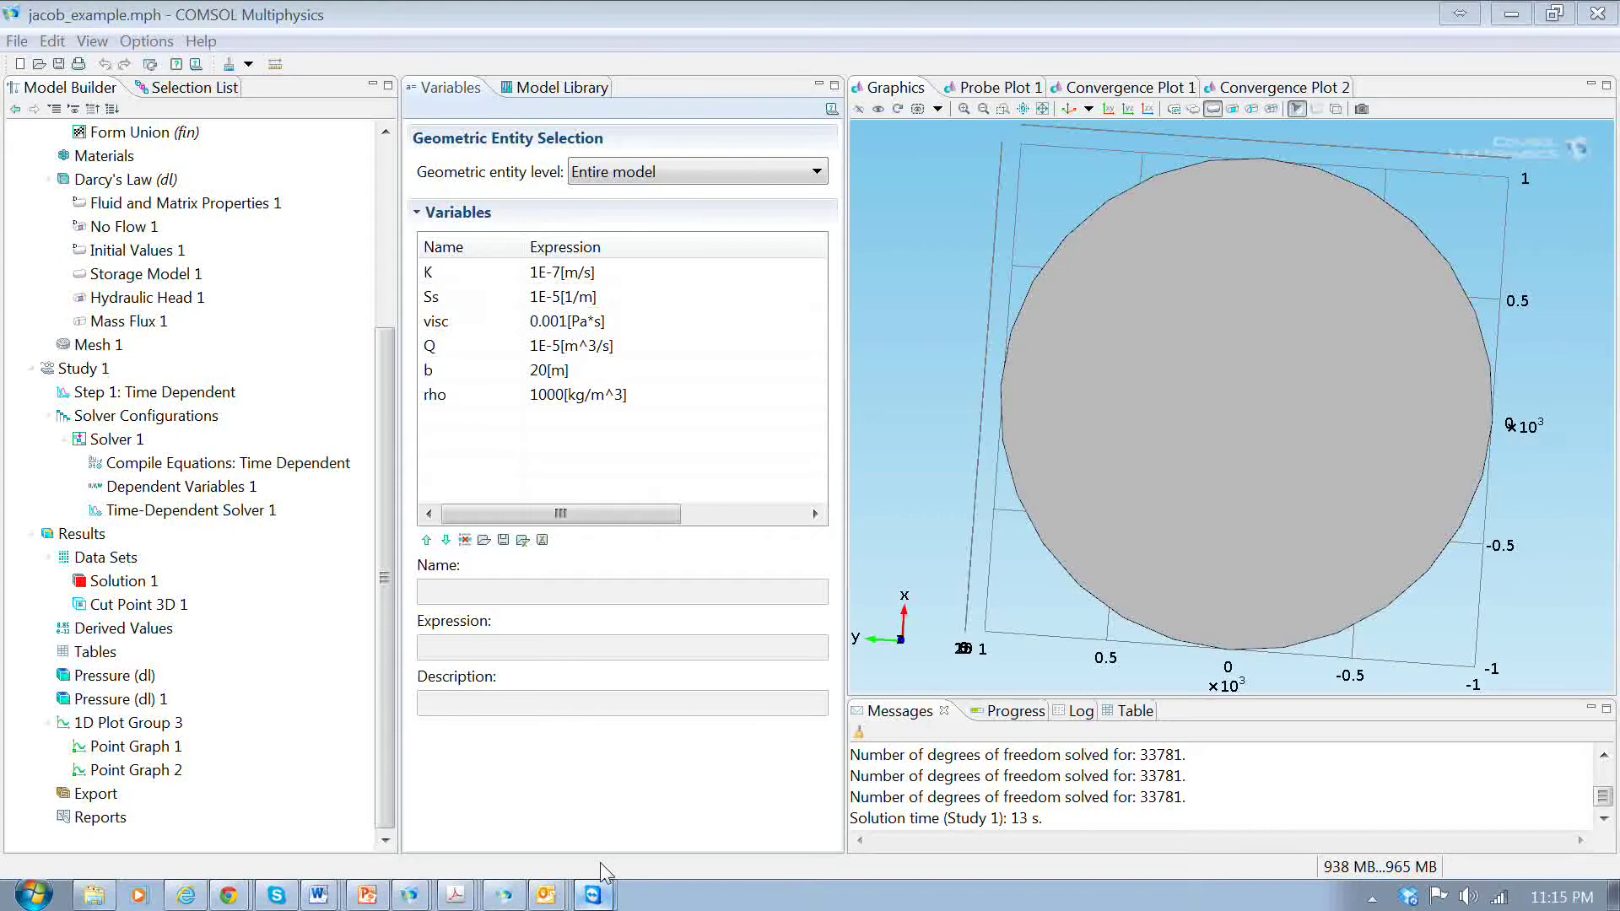
# Switch back to the Word document in TeamViewer and examine the table of comparison plots for the three K values
pyautogui.click(593, 892)
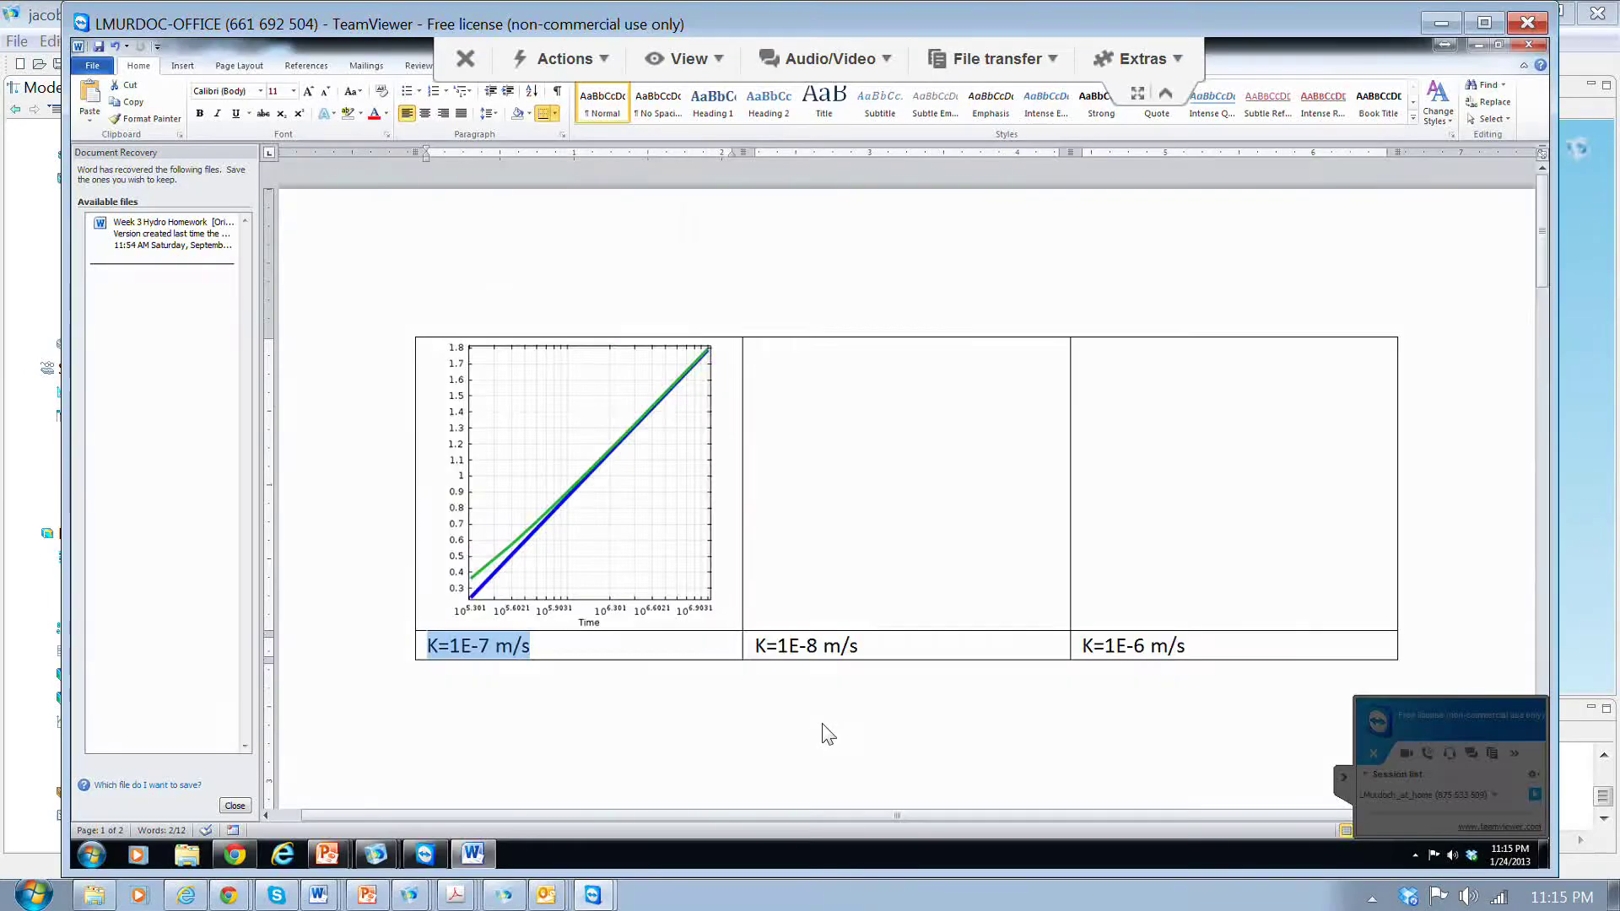
pyautogui.scroll(-8, 822, 731)
pyautogui.scroll(6, 834, 734)
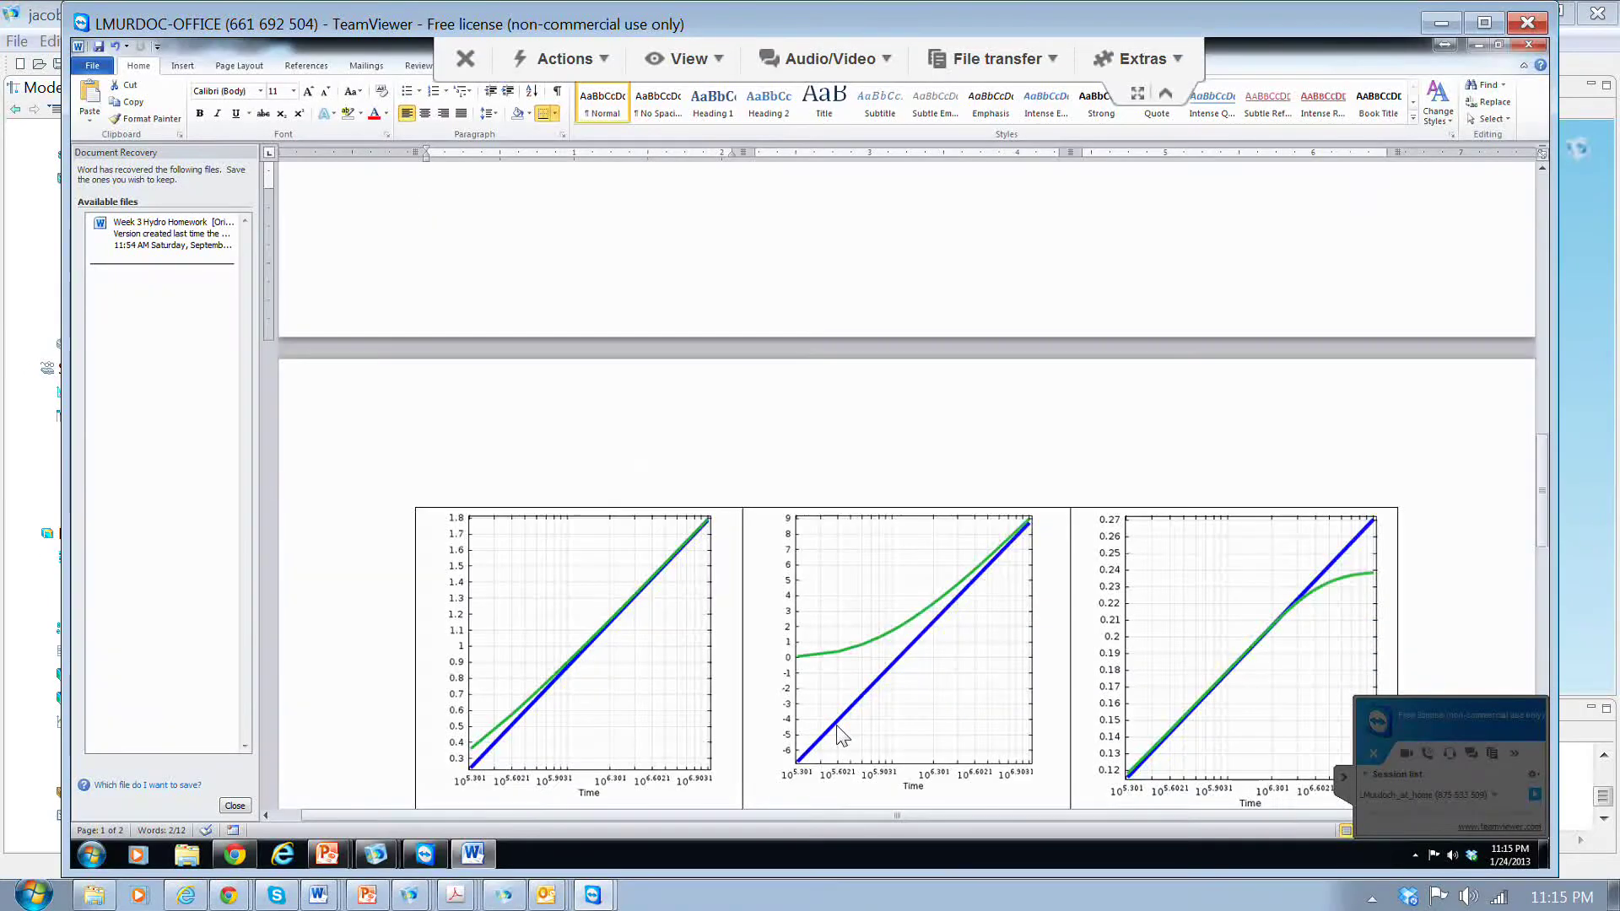